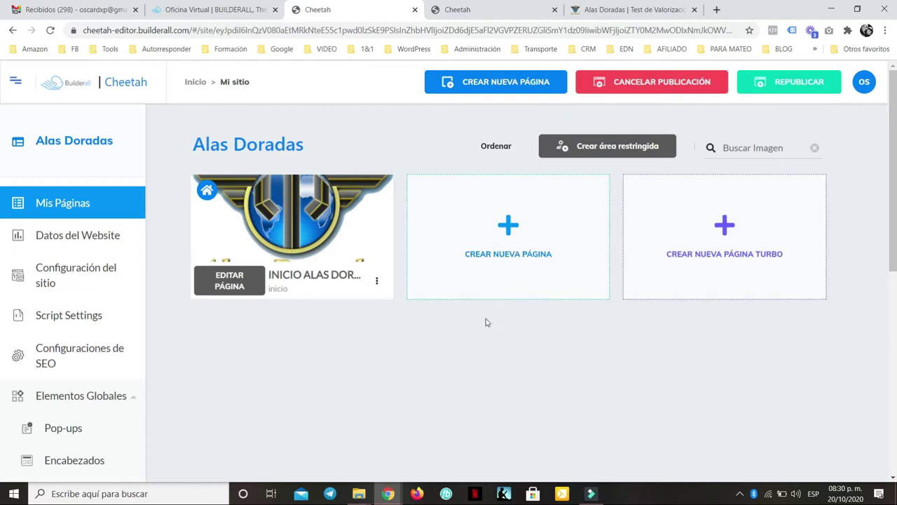
Add the Header - 01 panel from the Encabezado panel category to the Inicio Alas Doradas page.
scroll(435, 316, "down", 2)
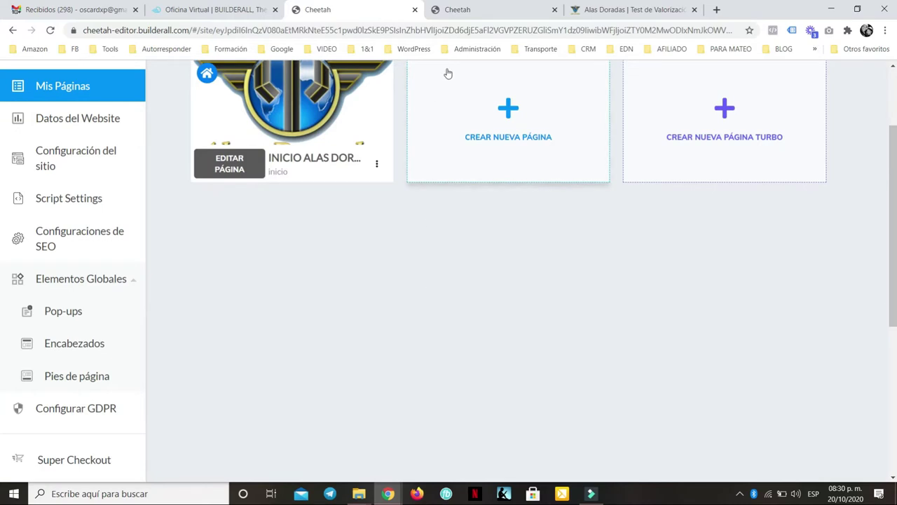
left_click(480, 12)
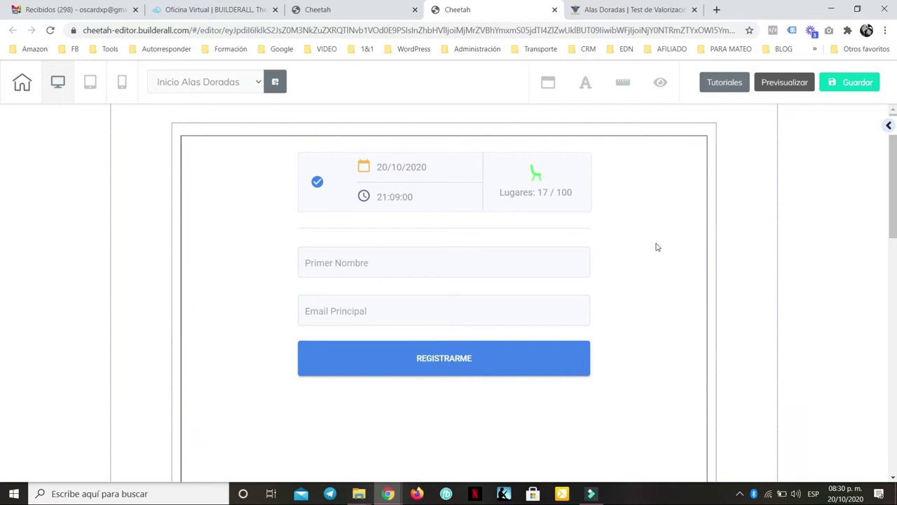
left_click(889, 127)
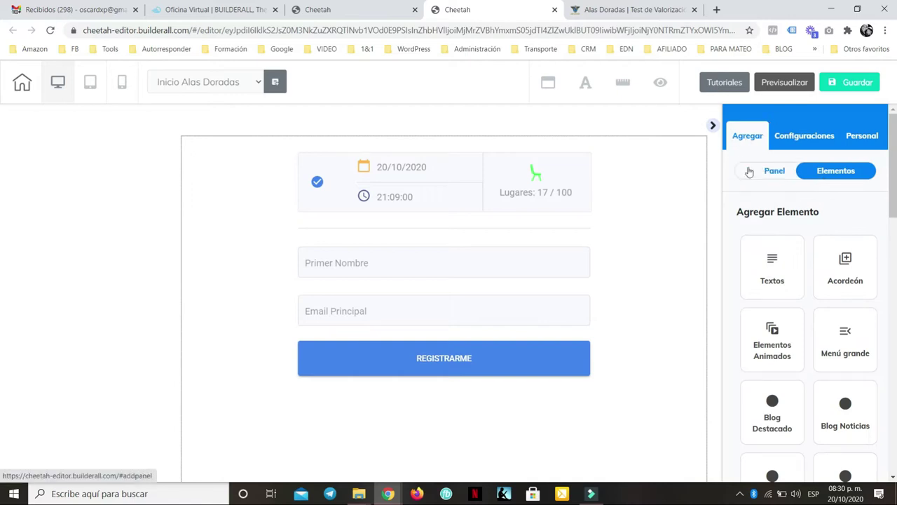
left_click(805, 180)
scroll(831, 288, "down", 7)
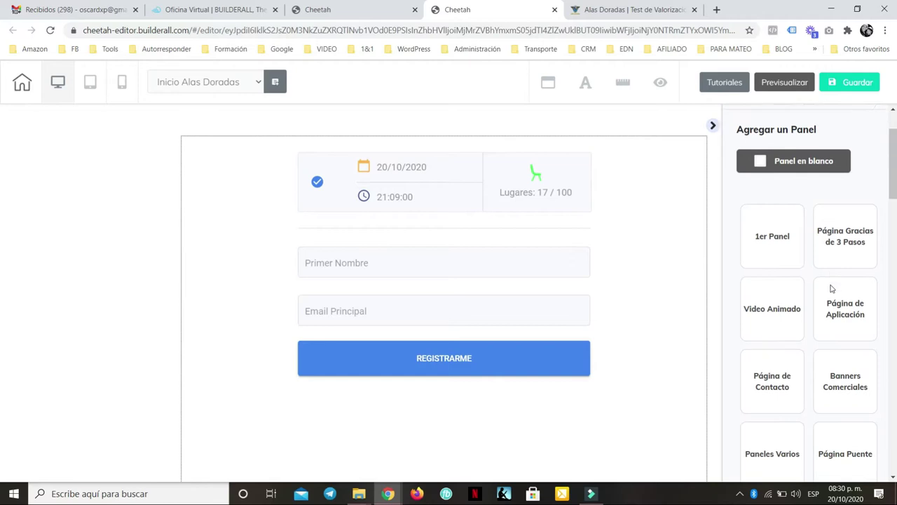
scroll(828, 269, "down", 3)
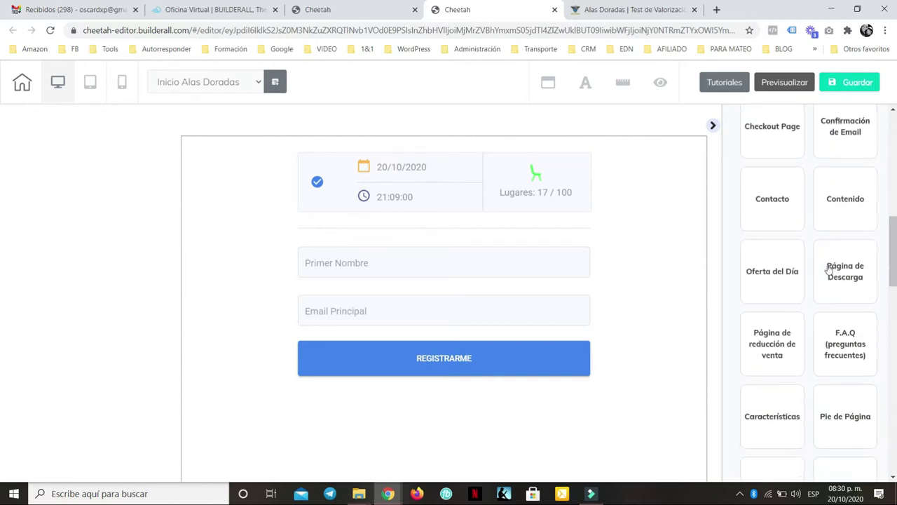
left_click(842, 283)
scroll(841, 291, "down", 2)
left_click(873, 468)
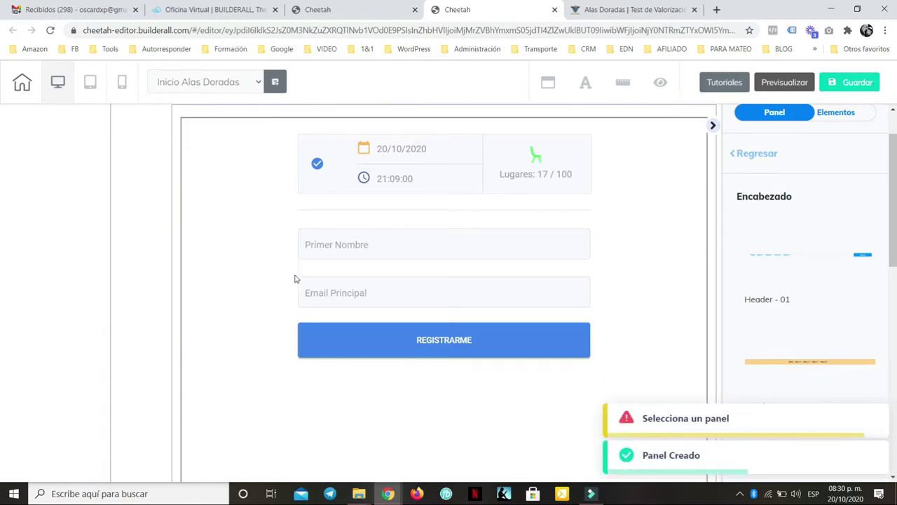
Reorder the panels so the new menu header panel comes first on the page.
scroll(287, 280, "down", 3)
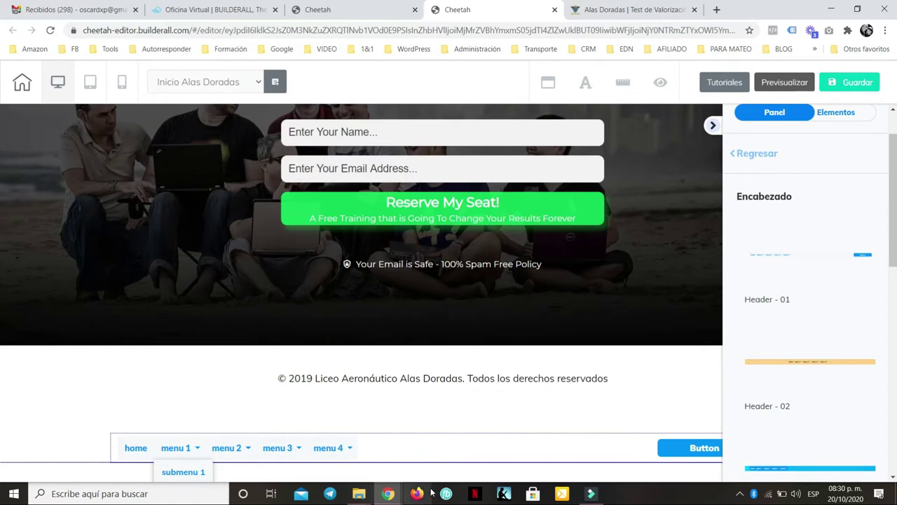
left_click(465, 450)
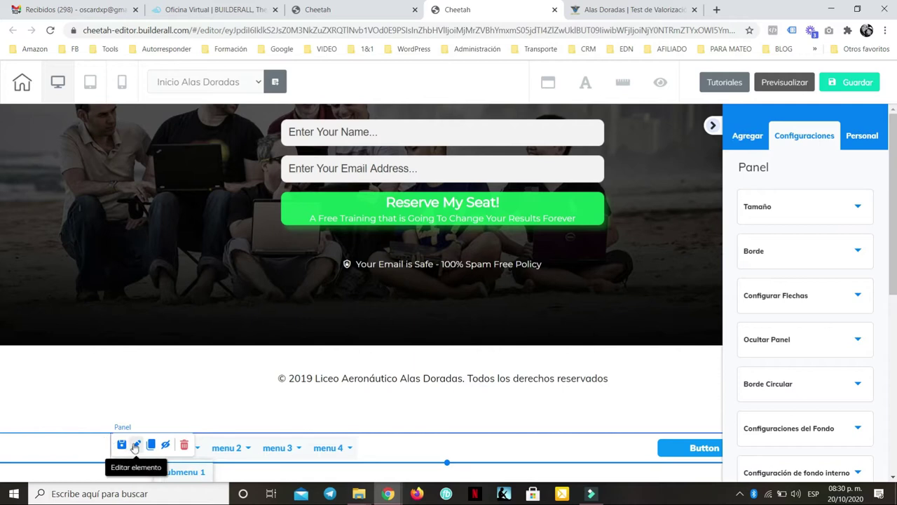
scroll(855, 397, "down", 5)
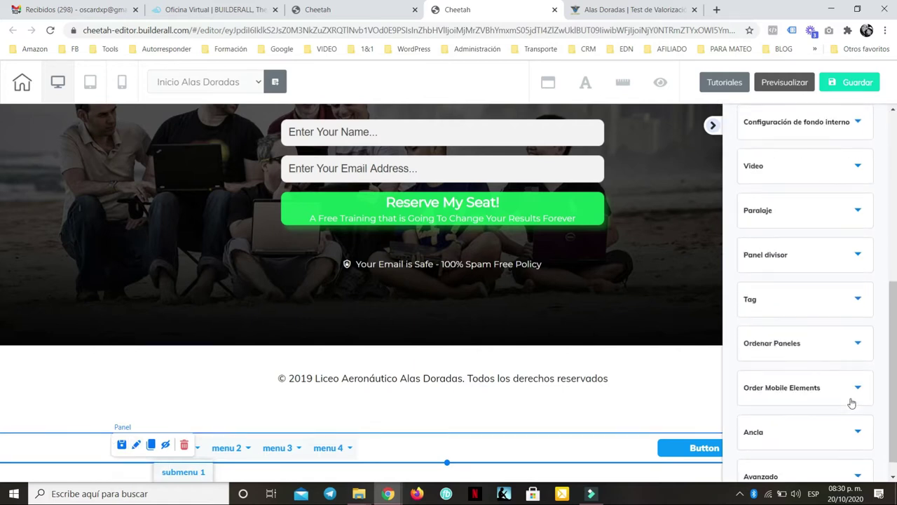
scroll(852, 401, "up", 2)
scroll(852, 403, "down", 2)
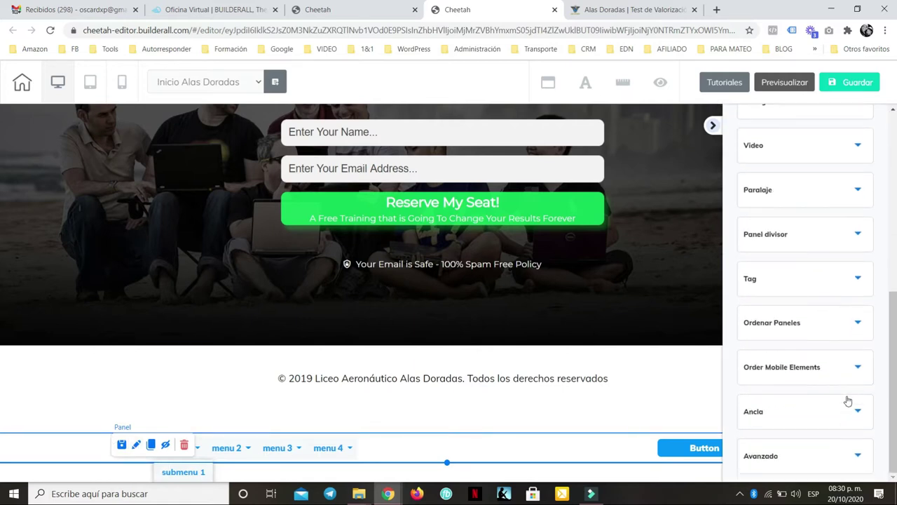
left_click(793, 324)
scroll(806, 378, "down", 4)
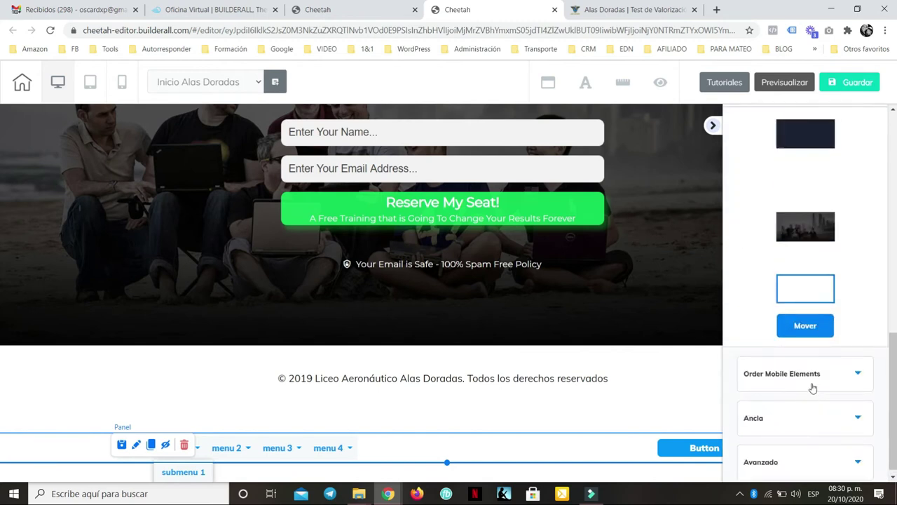
scroll(811, 386, "up", 2)
left_click_drag(823, 404, 795, 250)
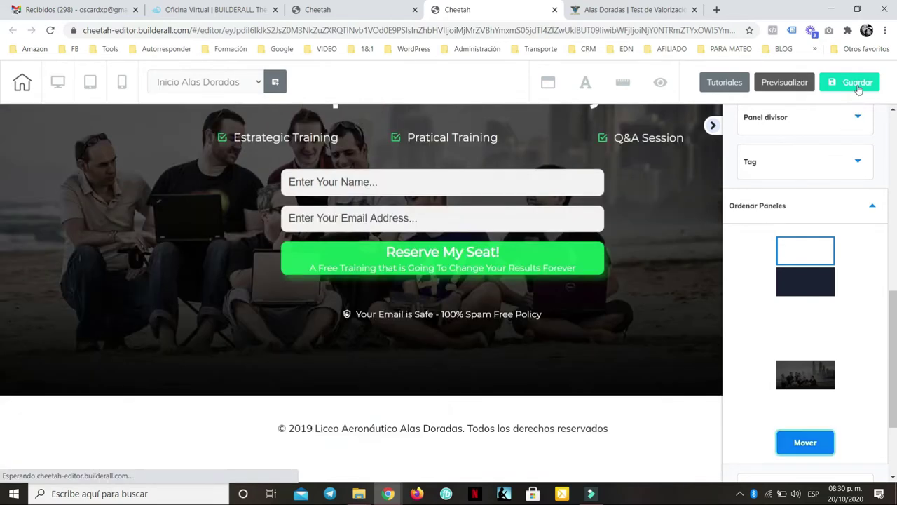
Save and publish the page with the header panel, and reload the live site to check it.
left_click(851, 82)
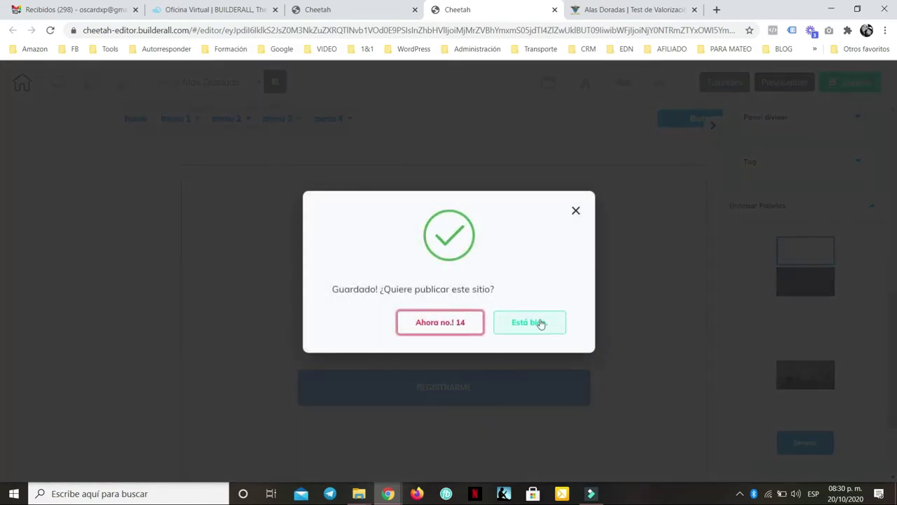
left_click(540, 323)
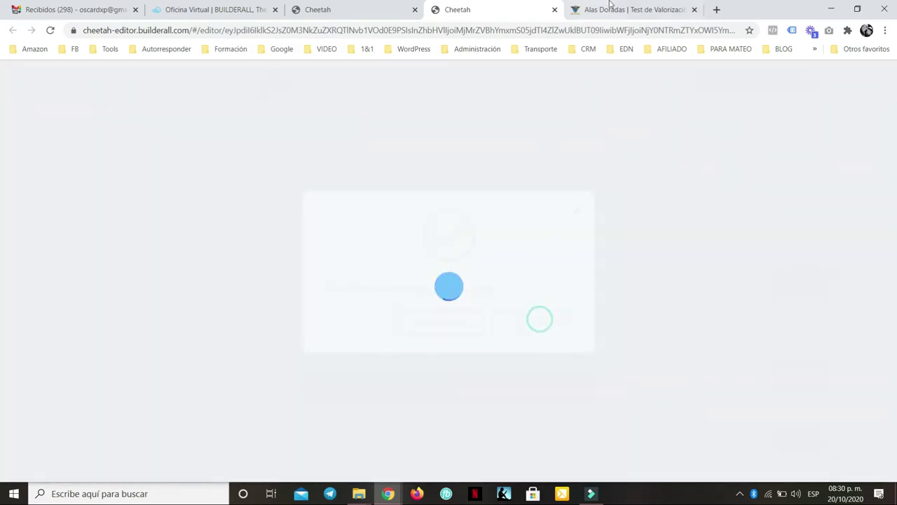
left_click(617, 10)
left_click(51, 31)
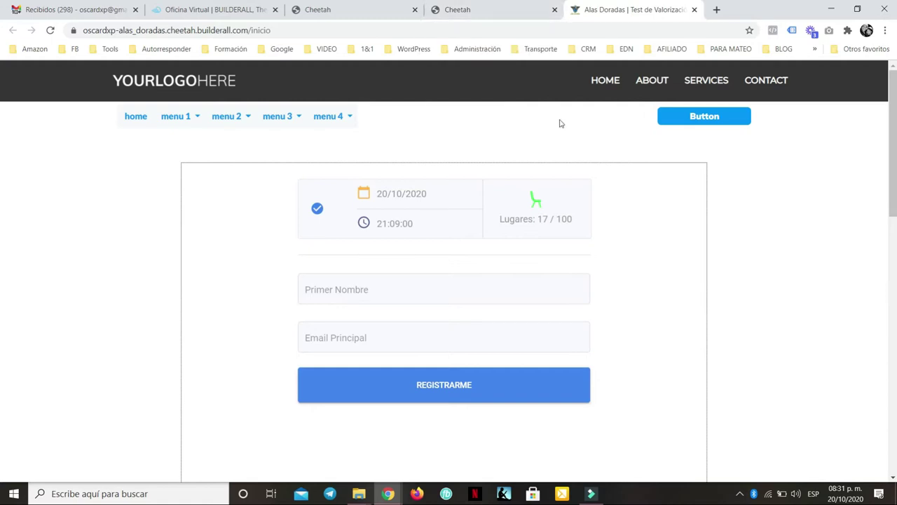
Delete the menu header panel from the start of the page in the editor.
left_click(506, 10)
left_click(648, 390)
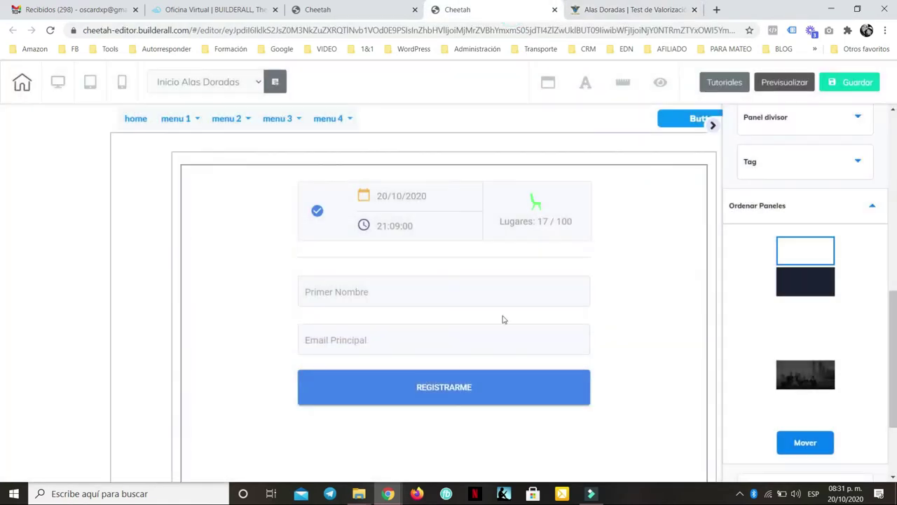
left_click(497, 124)
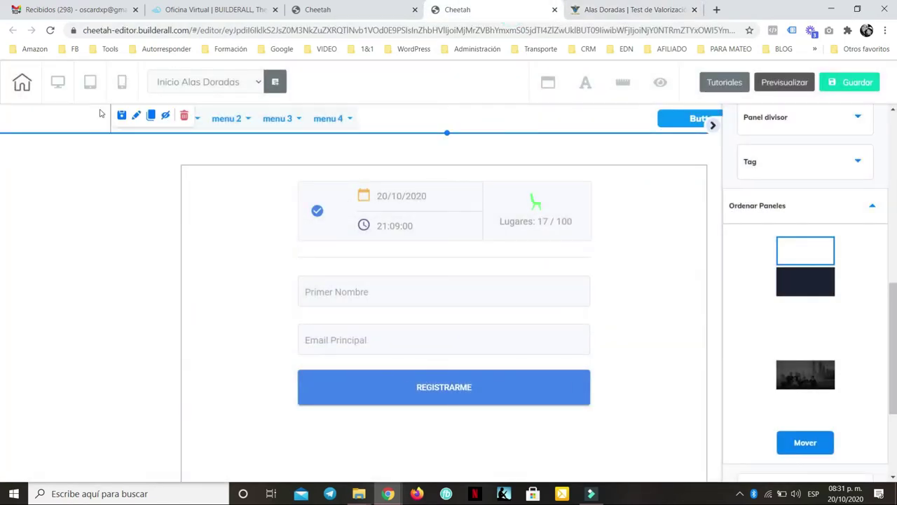
left_click(184, 115)
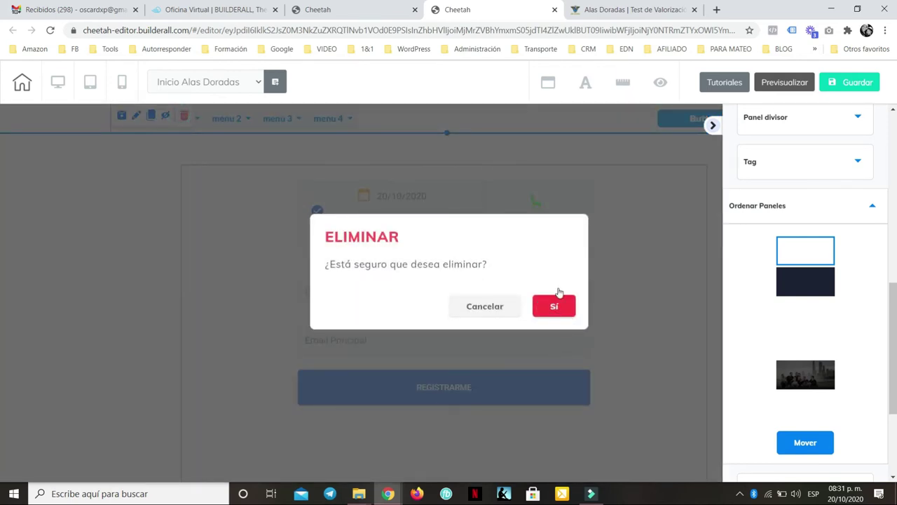
left_click(559, 307)
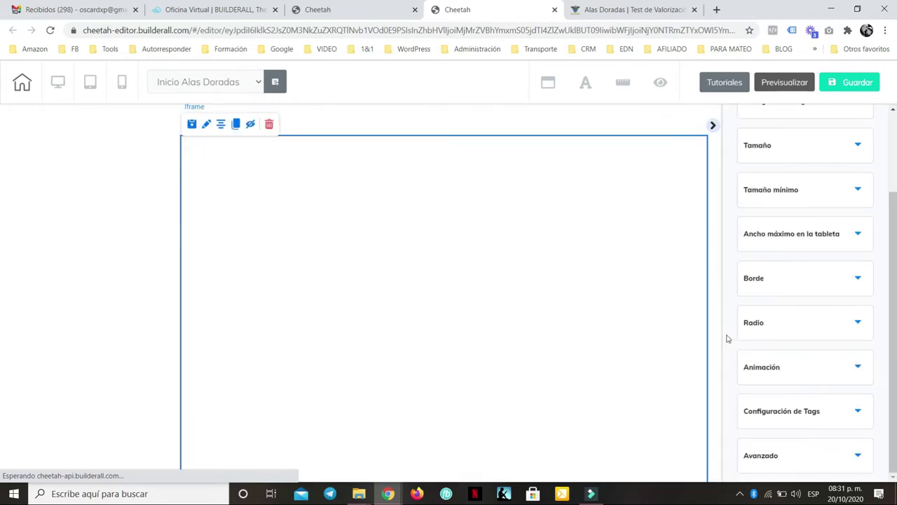
Save and publish the page without the header panel, close the editor and return to the site's page list.
left_click(852, 82)
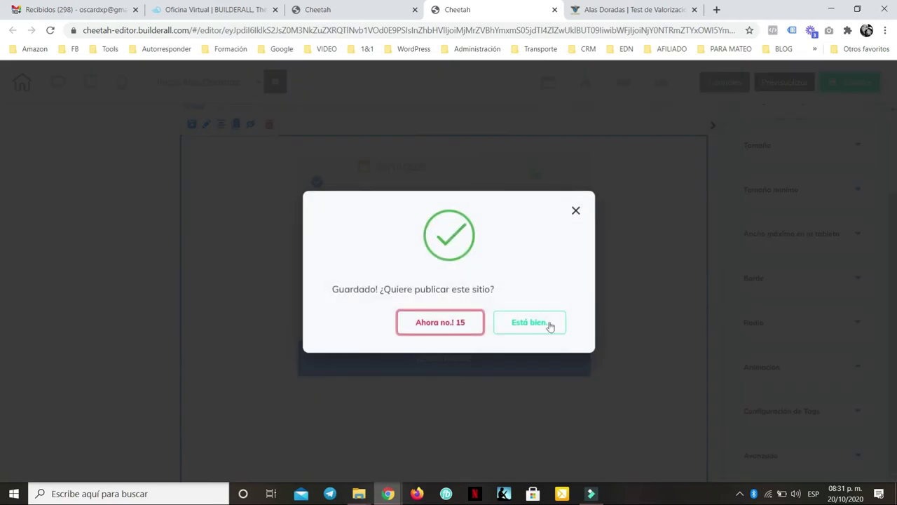
left_click(547, 323)
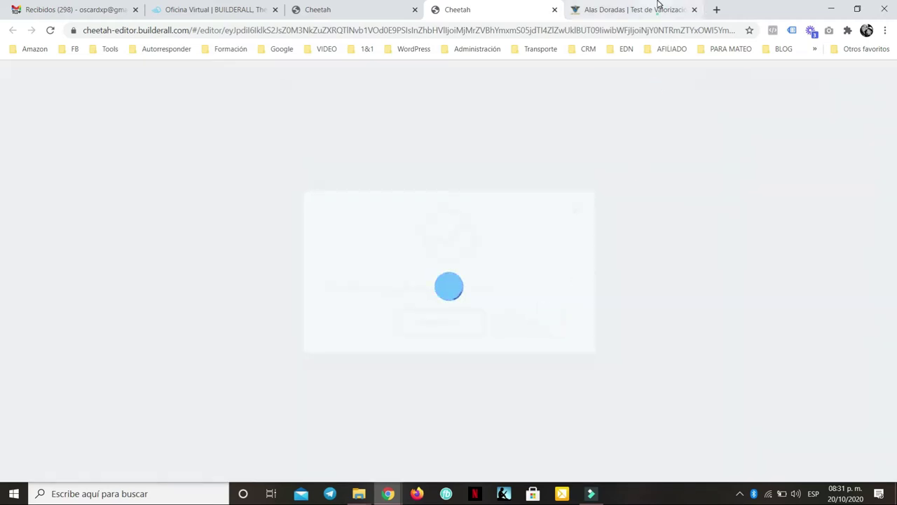
left_click(658, 5)
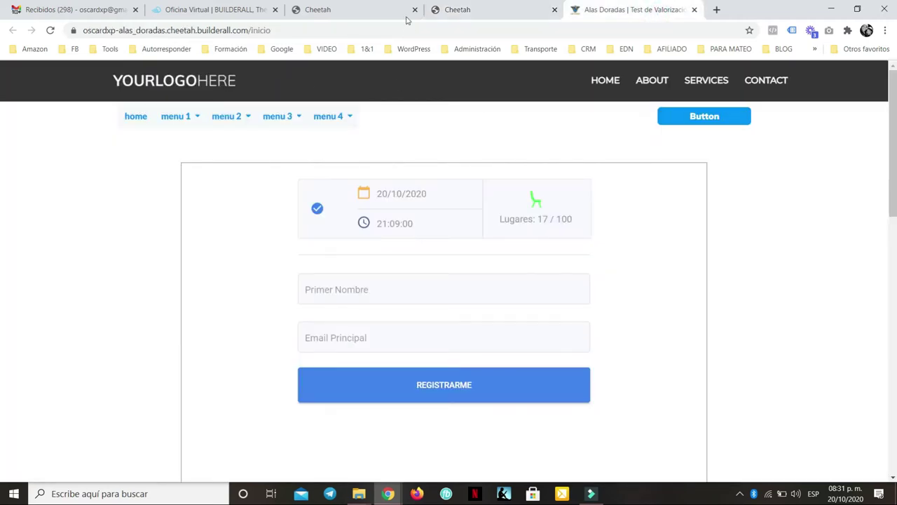
left_click(459, 10)
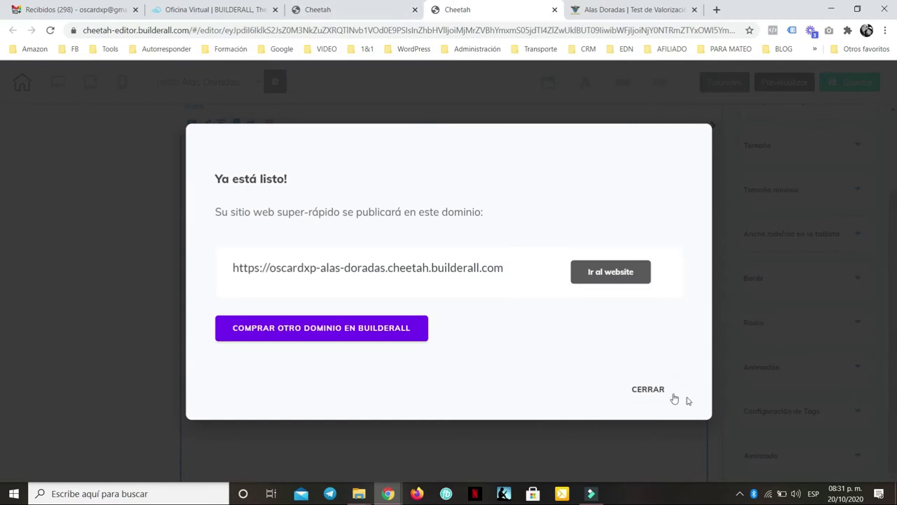
left_click(648, 387)
left_click(555, 9)
left_click(508, 113)
left_click(409, 5)
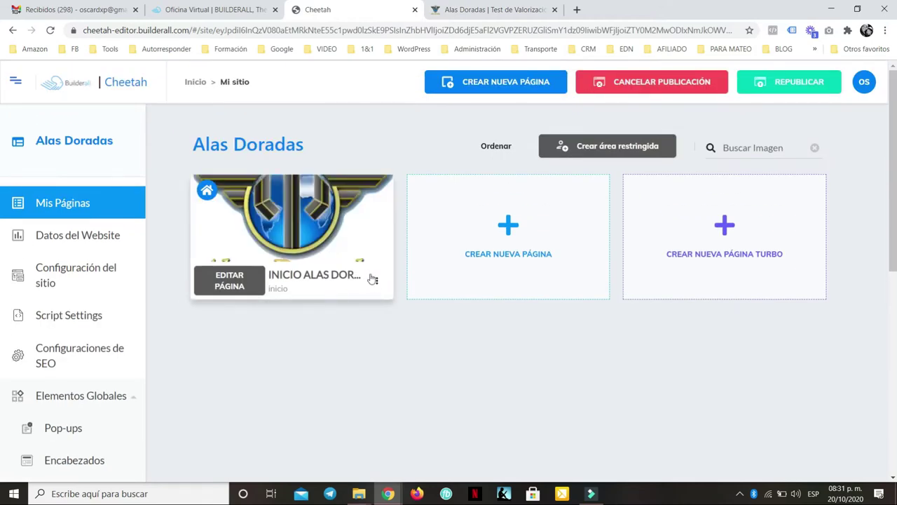
In the Inicio Alas Doradas page settings, set the desktop and mobile headers to "No ha seleccionado un encabezado" and save.
left_click(377, 282)
left_click(324, 313)
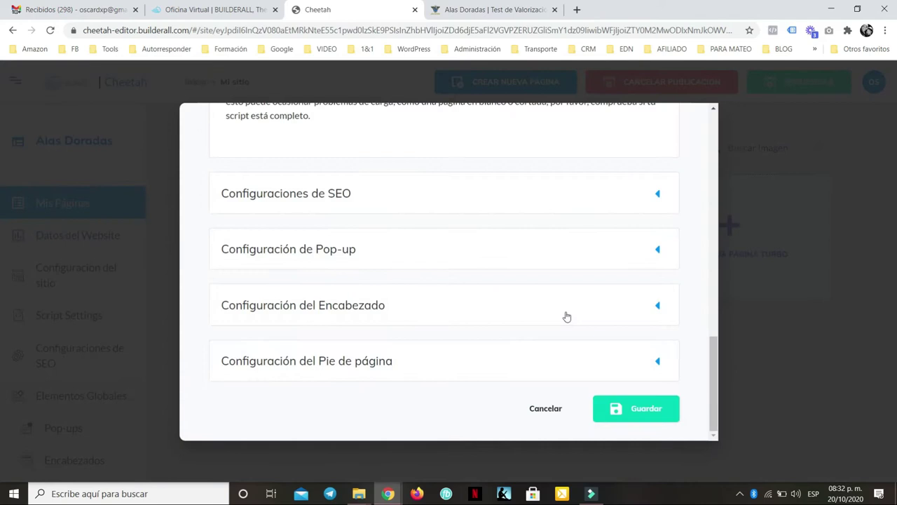
scroll(336, 242, "up", 10)
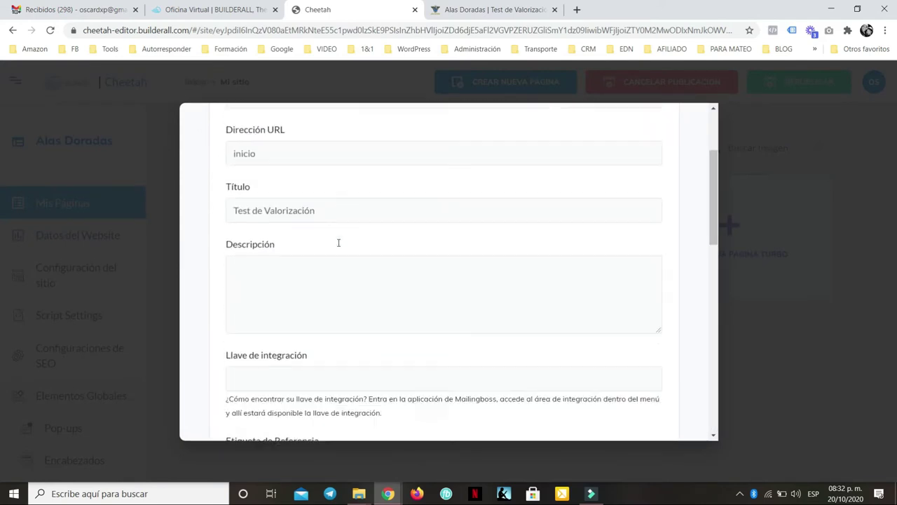
scroll(340, 242, "down", 10)
scroll(338, 239, "up", 10)
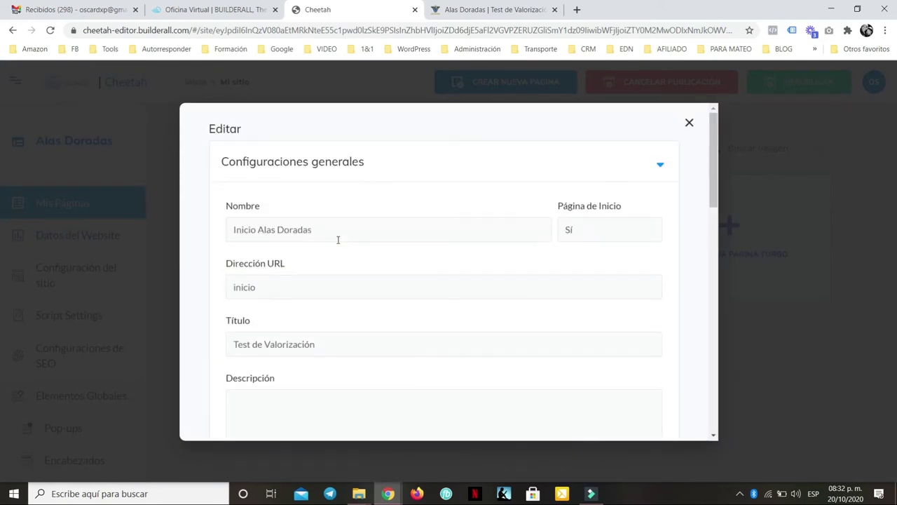
scroll(339, 240, "down", 10)
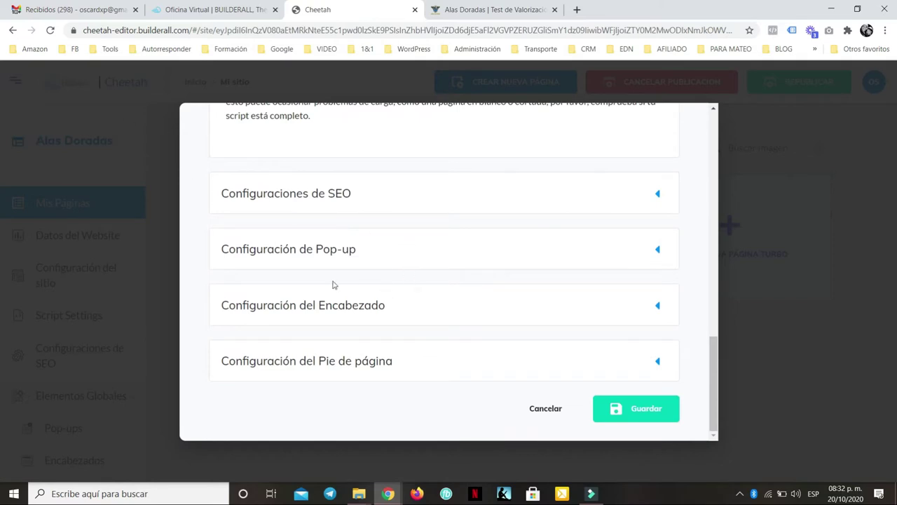
left_click(346, 305)
scroll(381, 315, "down", 3)
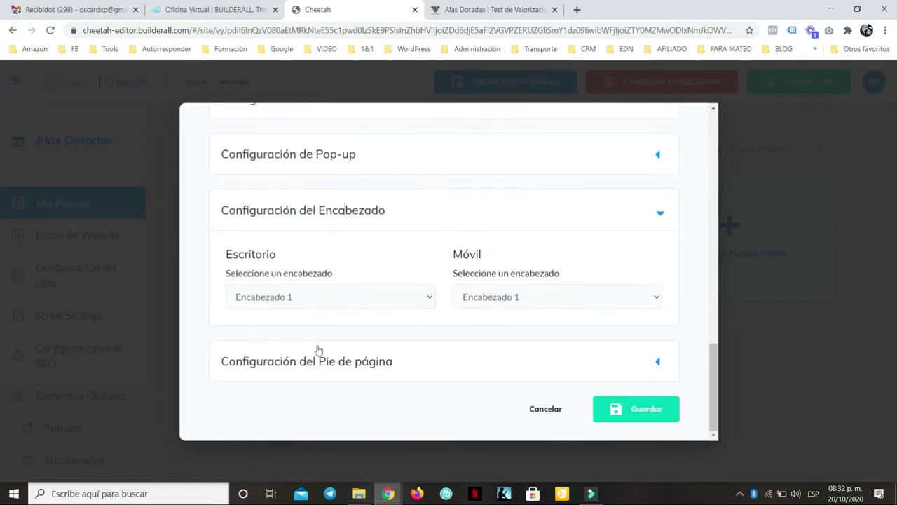
left_click(287, 297)
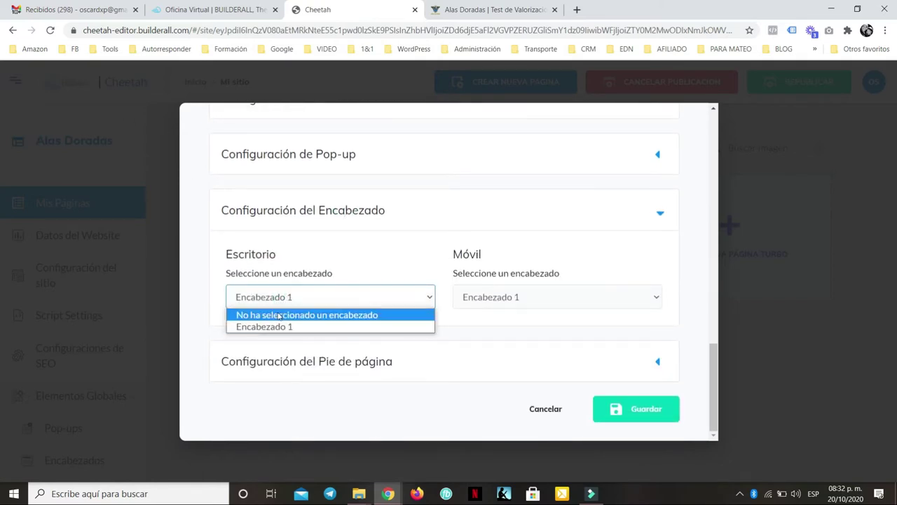
left_click(278, 314)
left_click(554, 302)
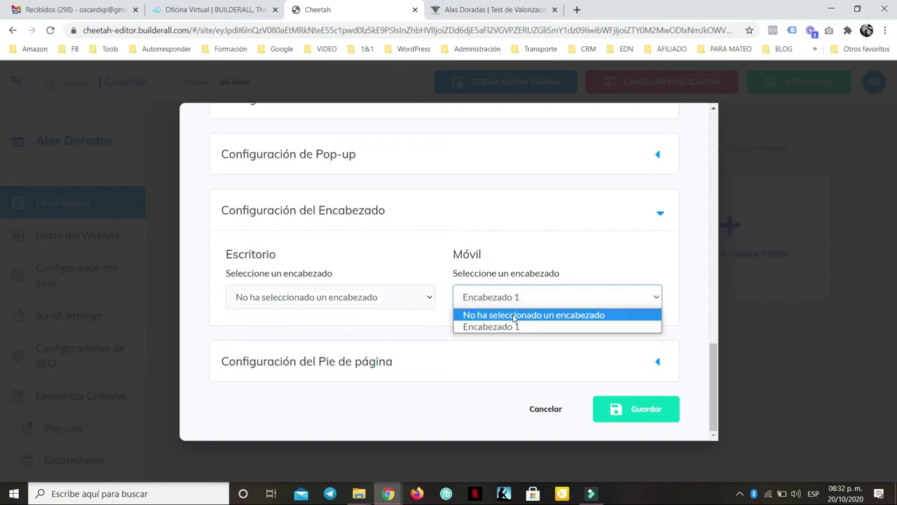
left_click(540, 314)
left_click(641, 421)
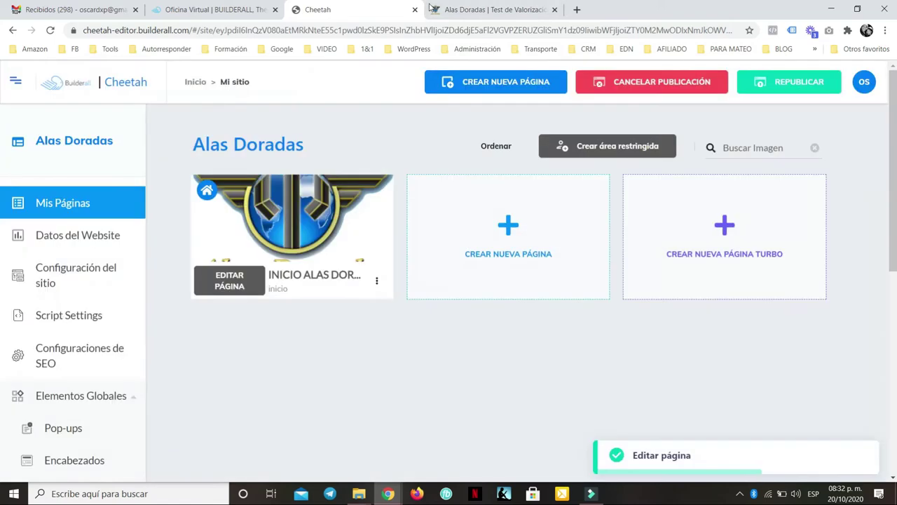
Reload the live Alas Doradas page to check its header, and close it.
left_click(430, 7)
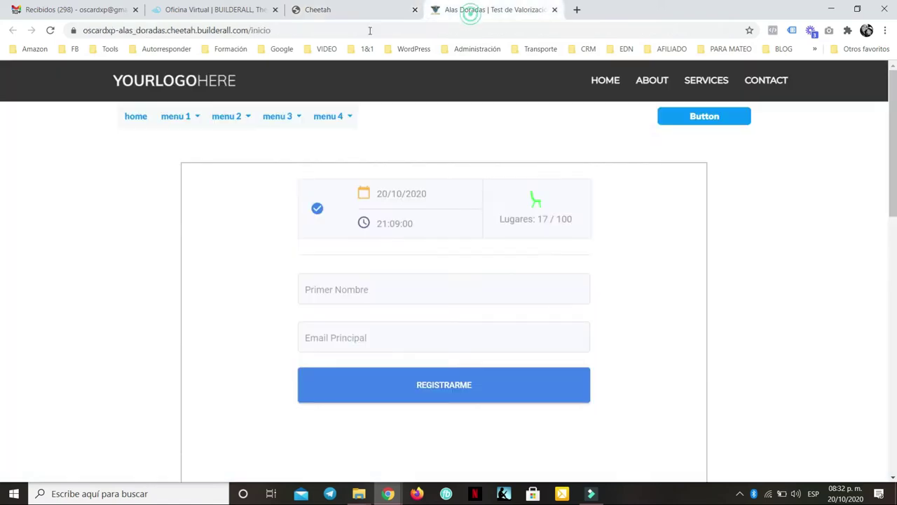
left_click(50, 31)
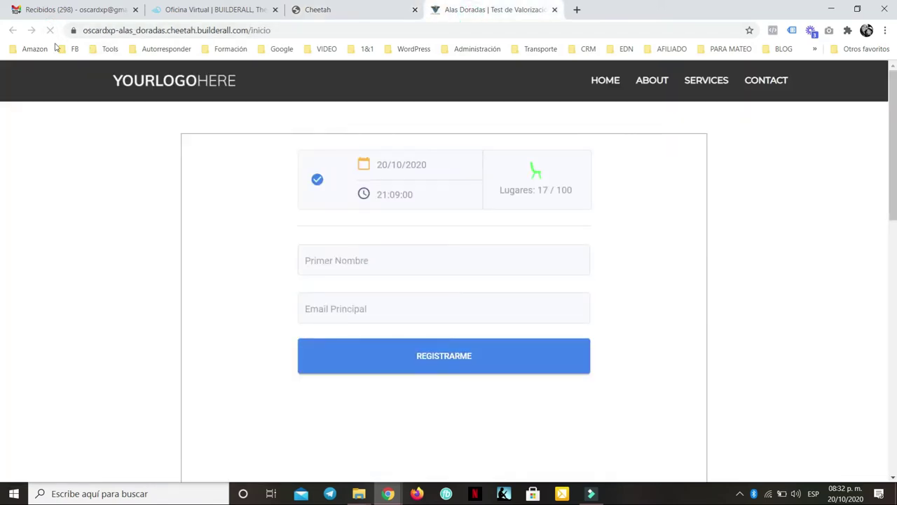
left_click(51, 31)
left_click(554, 10)
Open the live website from the Inicio Alas Doradas page, reload it, and return to the site's page list.
left_click(377, 280)
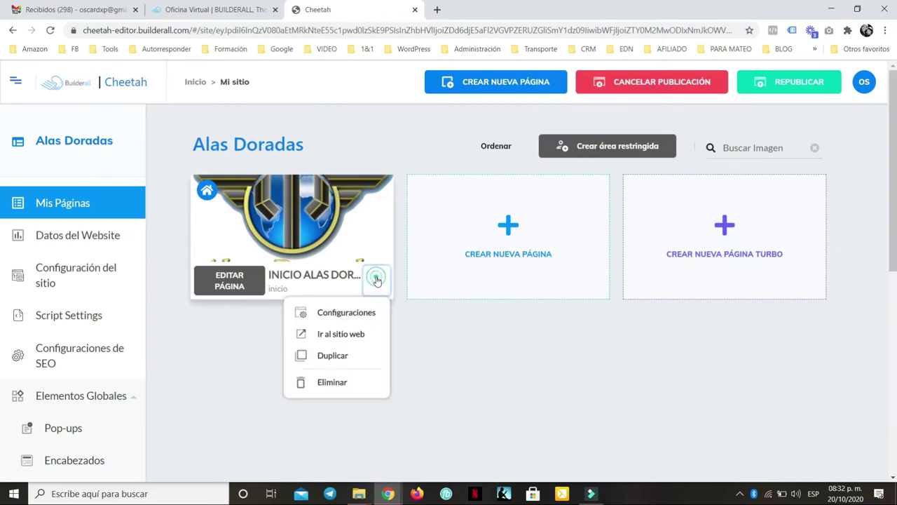
left_click(341, 335)
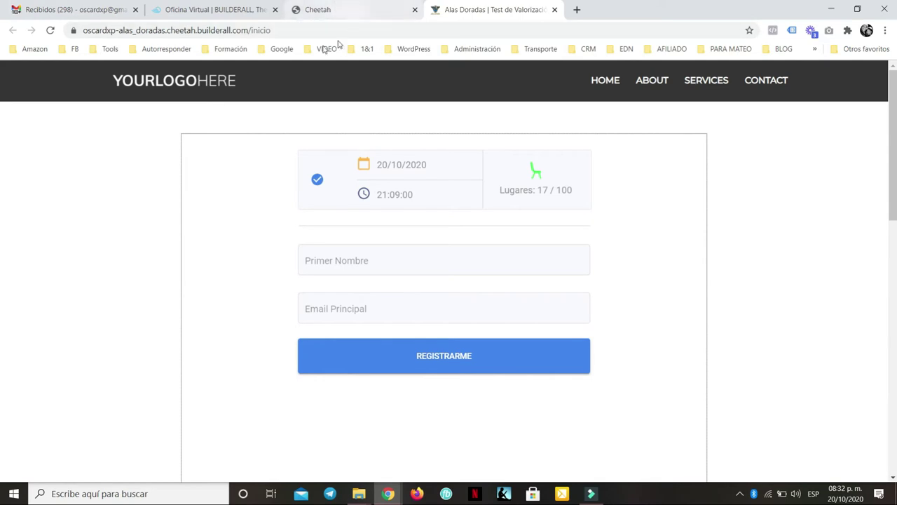
left_click(51, 31)
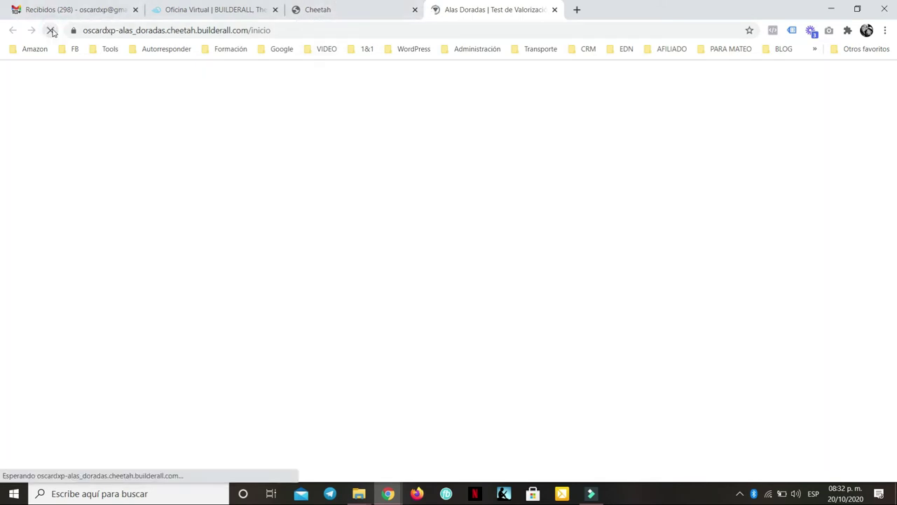
left_click(352, 12)
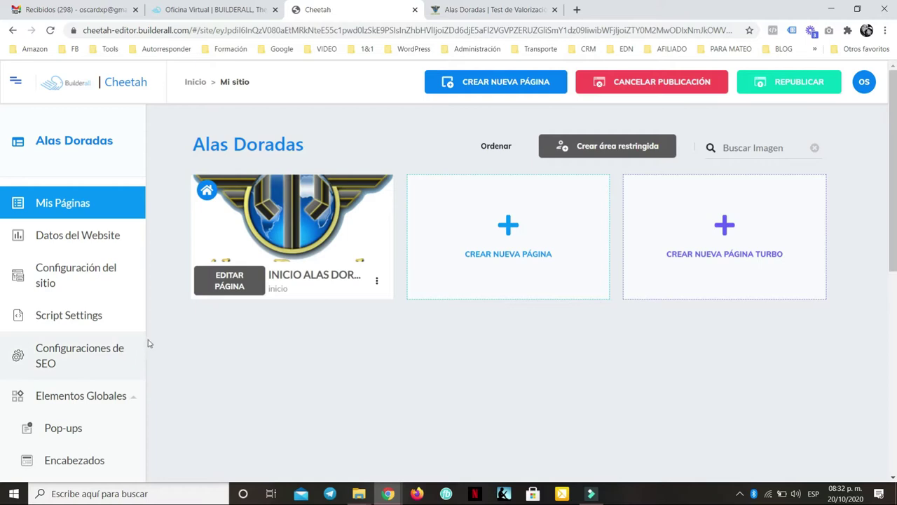
Open the site's list of global headers and reload the live page to recheck its header.
scroll(148, 343, "down", 3)
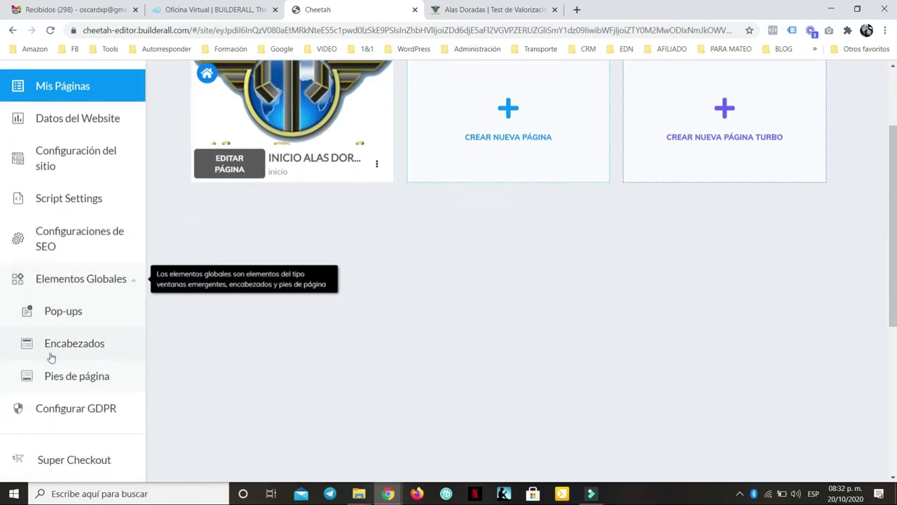
left_click(86, 345)
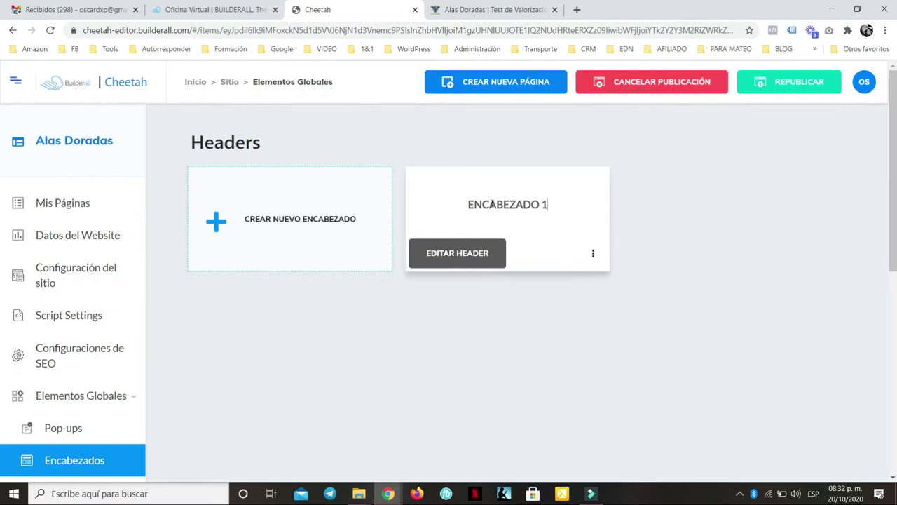
left_click(482, 11)
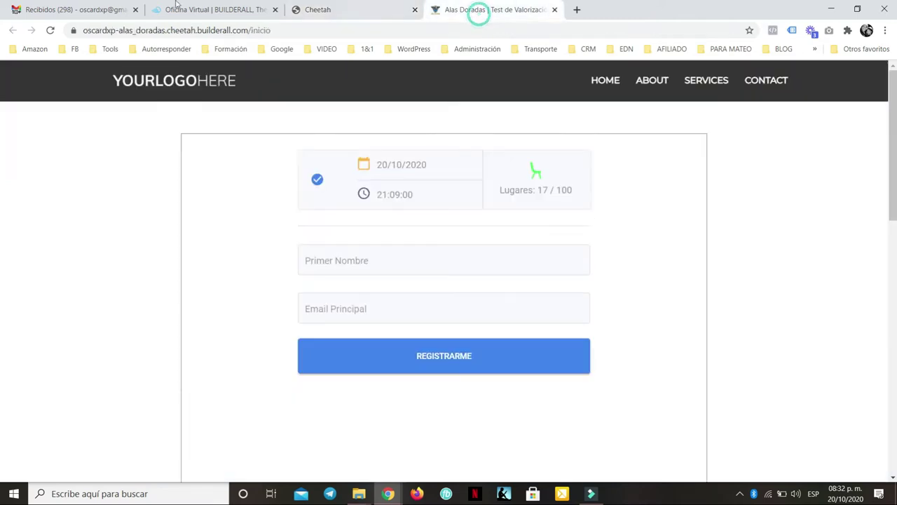
left_click(51, 31)
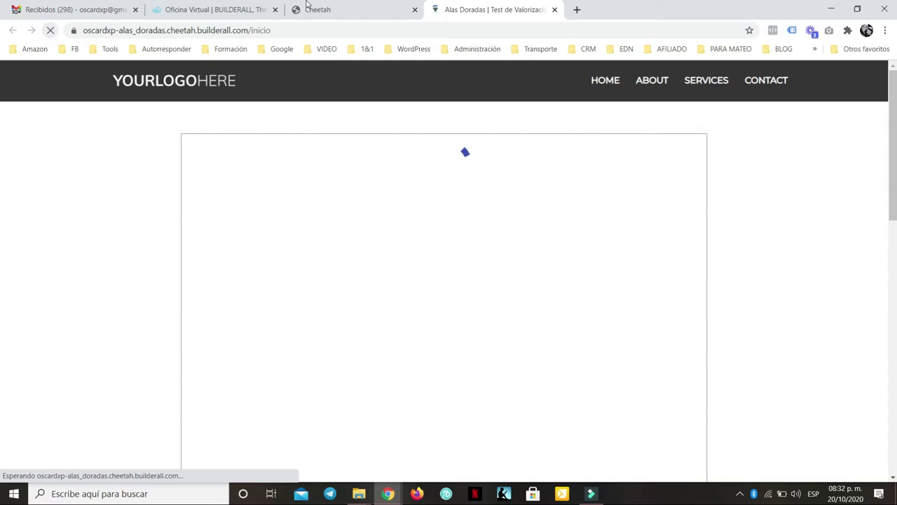
left_click(338, 4)
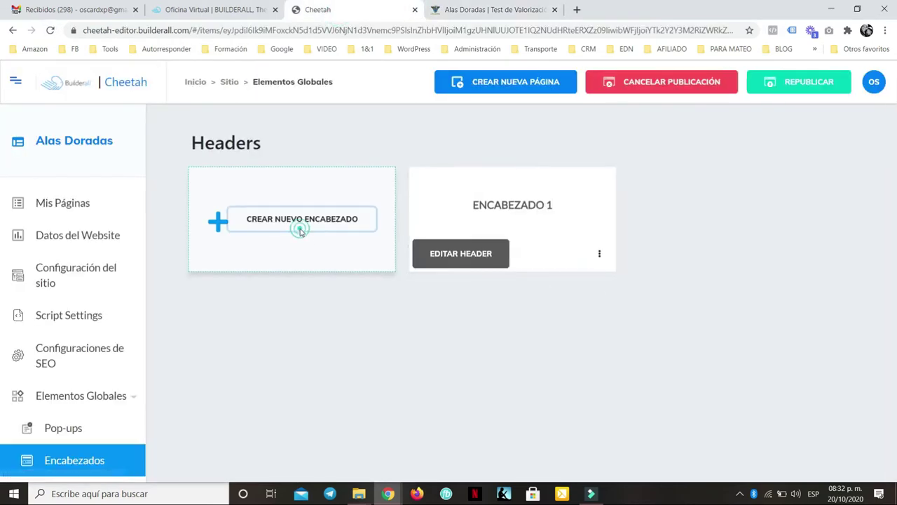
Create a new global header named "Encabezado 2" and open it in the header editor.
left_click(299, 231)
left_click(495, 265)
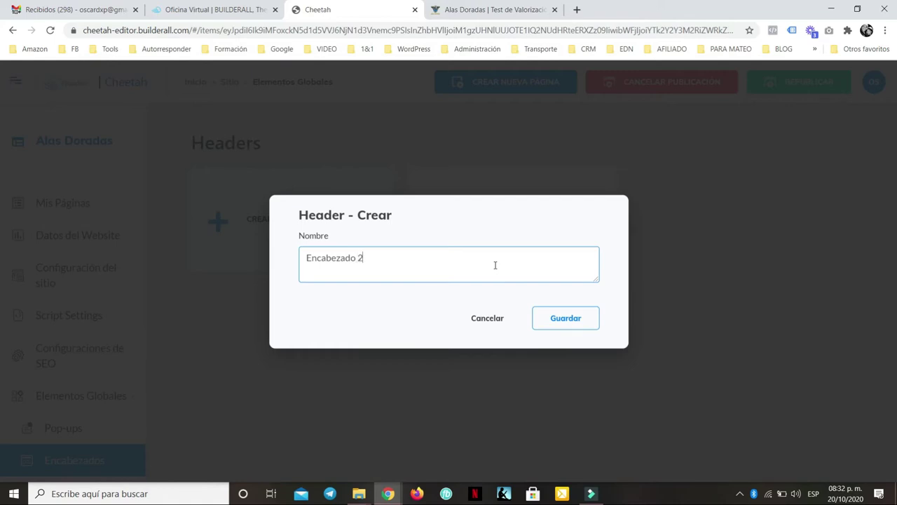
type("Encabezado 2")
left_click(570, 312)
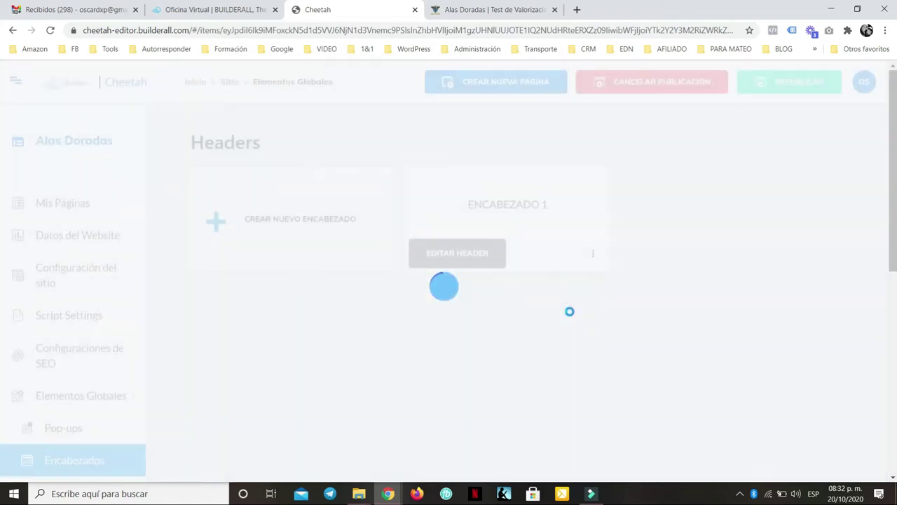
left_click(680, 254)
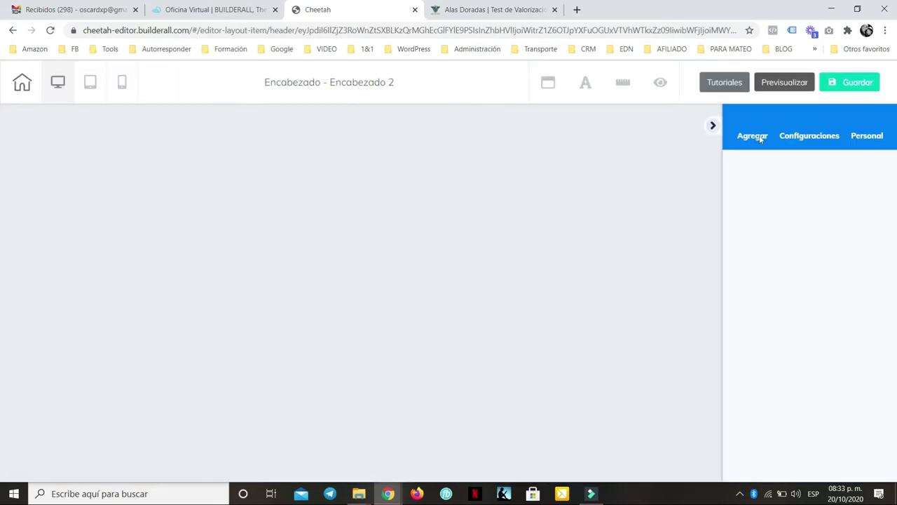
Display the available panels and reduce the height of the header's placeholder text panel.
left_click(753, 137)
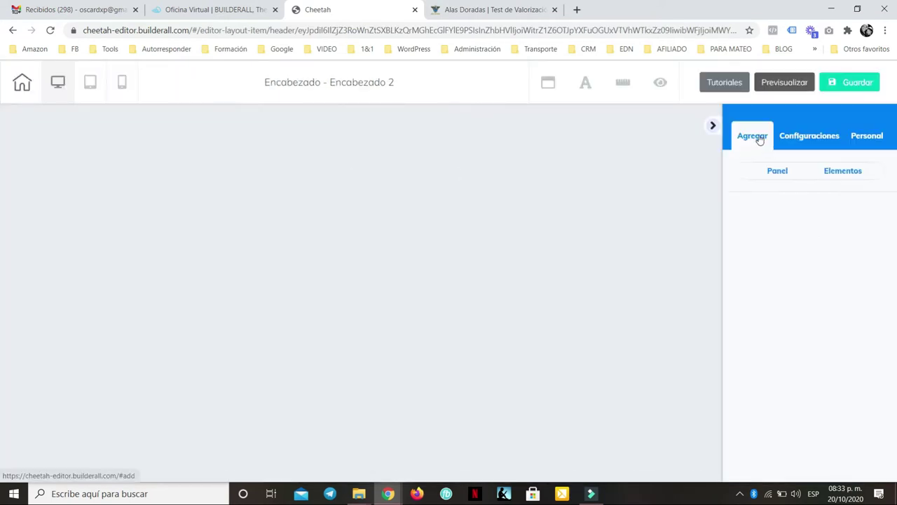
left_click(783, 173)
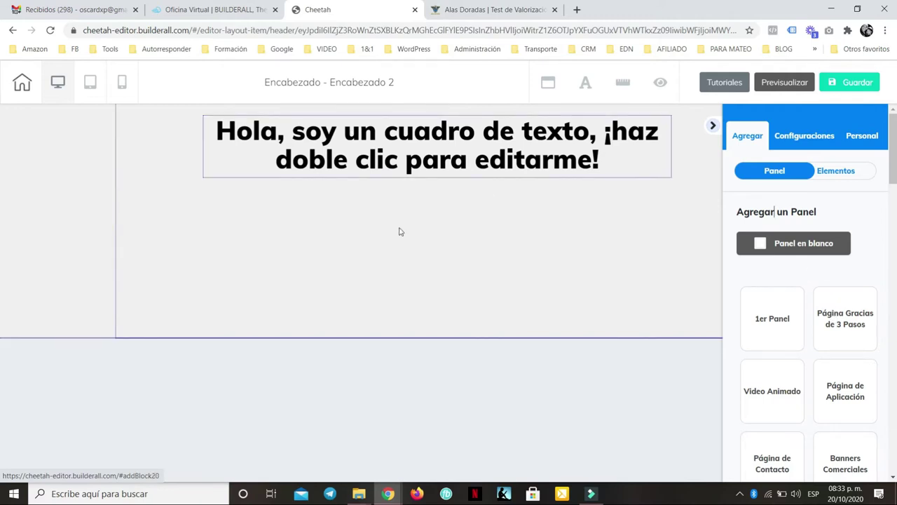
left_click(379, 315)
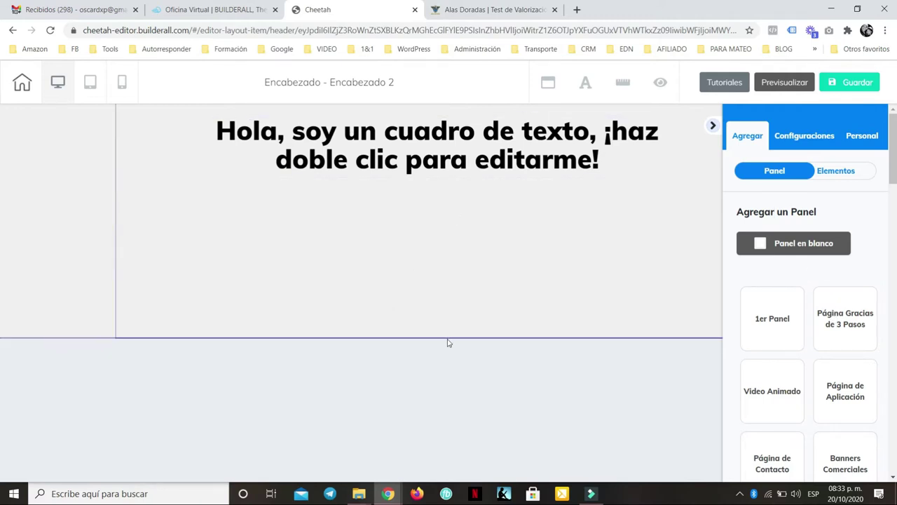
left_click_drag(452, 338, 445, 297)
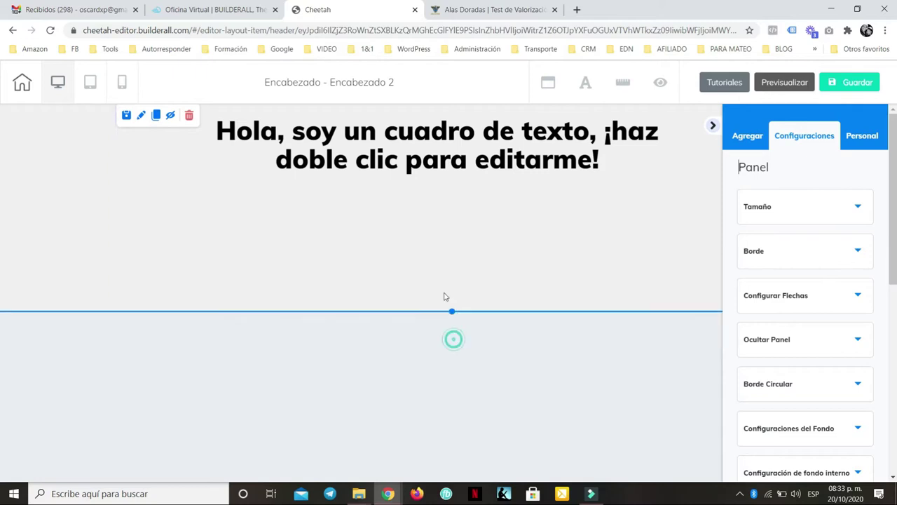
left_click_drag(463, 328, 483, 117)
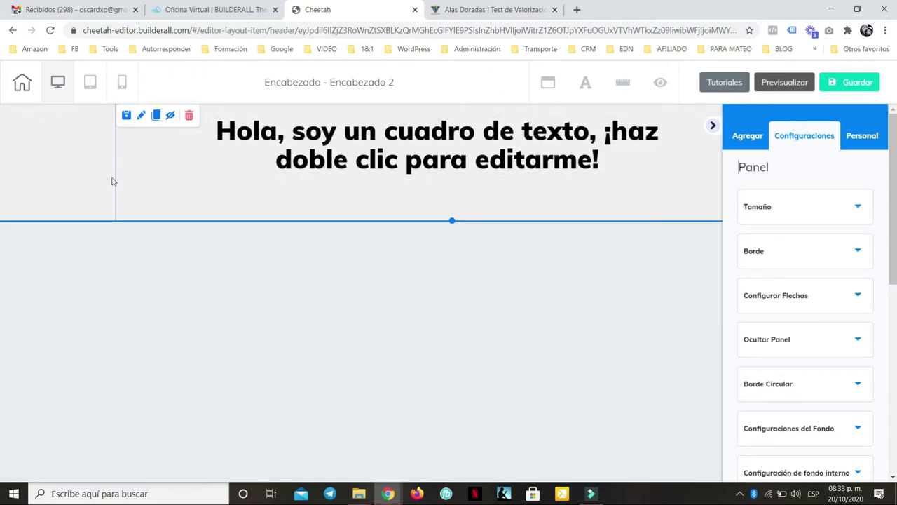
scroll(834, 342, "down", 2)
scroll(807, 335, "up", 2)
Add the Express Header panel to Encabezado 2 and delete the placeholder text panel above it.
left_click(755, 141)
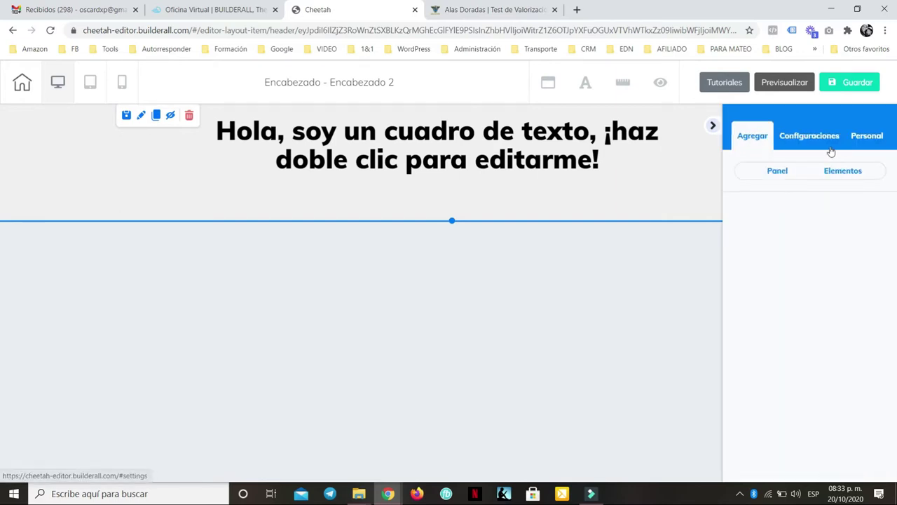
left_click(791, 174)
scroll(833, 320, "down", 8)
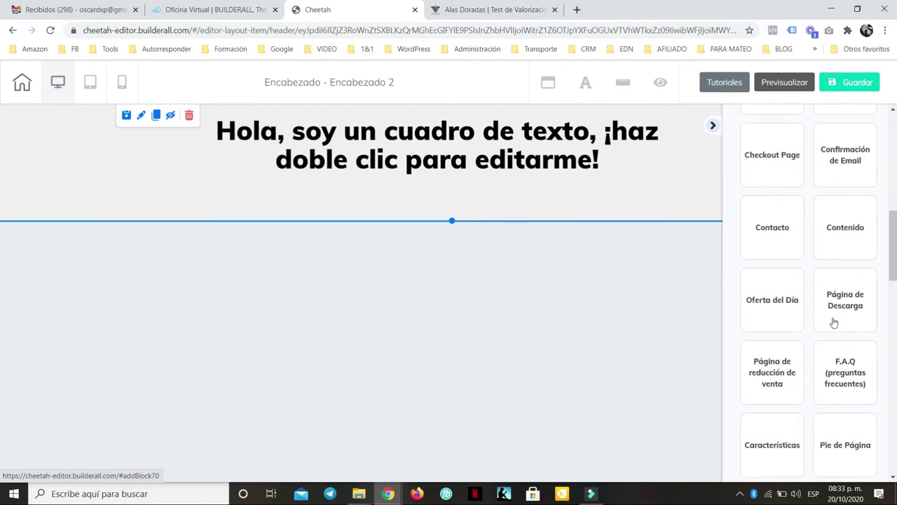
scroll(833, 322, "down", 3)
left_click(834, 291)
scroll(853, 305, "down", 3)
scroll(851, 306, "down", 6)
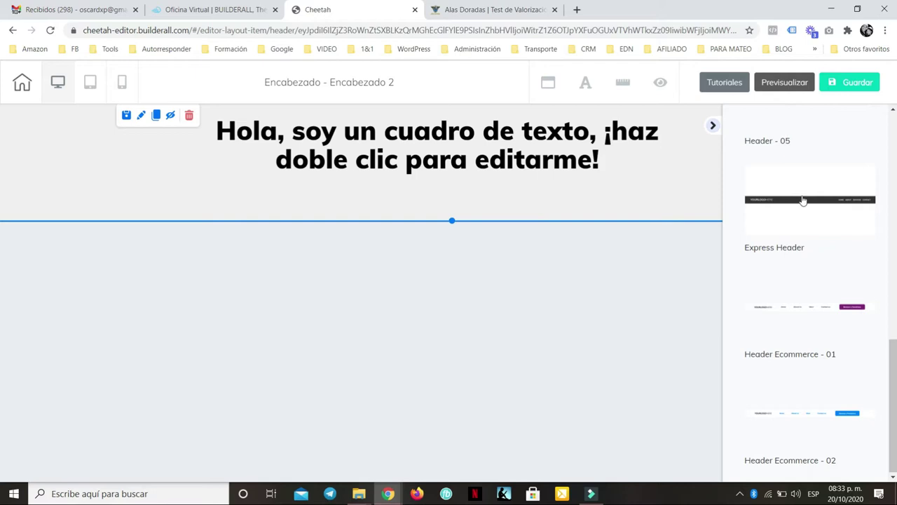
left_click(804, 201)
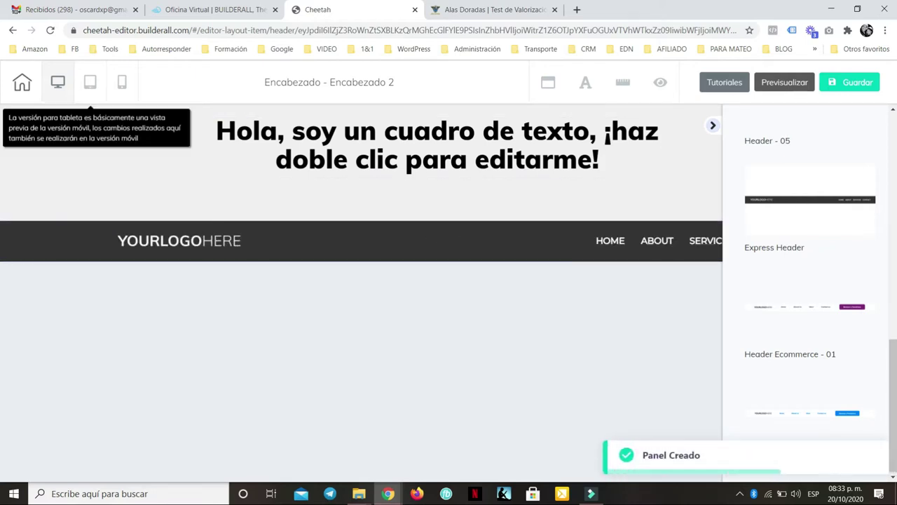
left_click(189, 113)
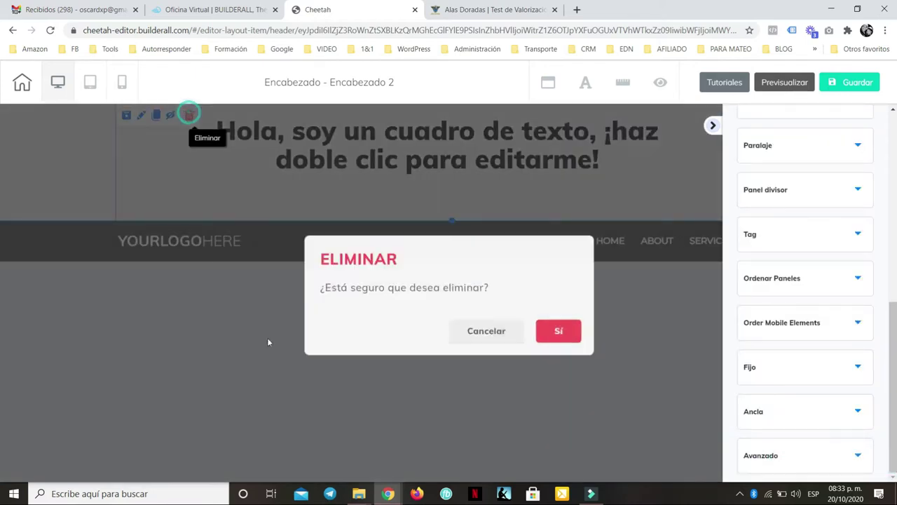
left_click(555, 330)
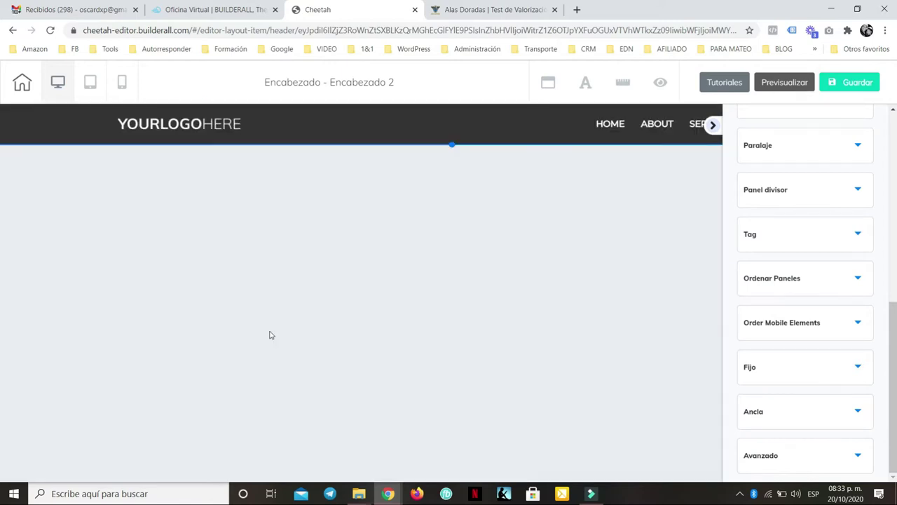
Change the Express Header panel's solid background color to turquoise and collapse the settings sidebar.
mouse_move(141, 116)
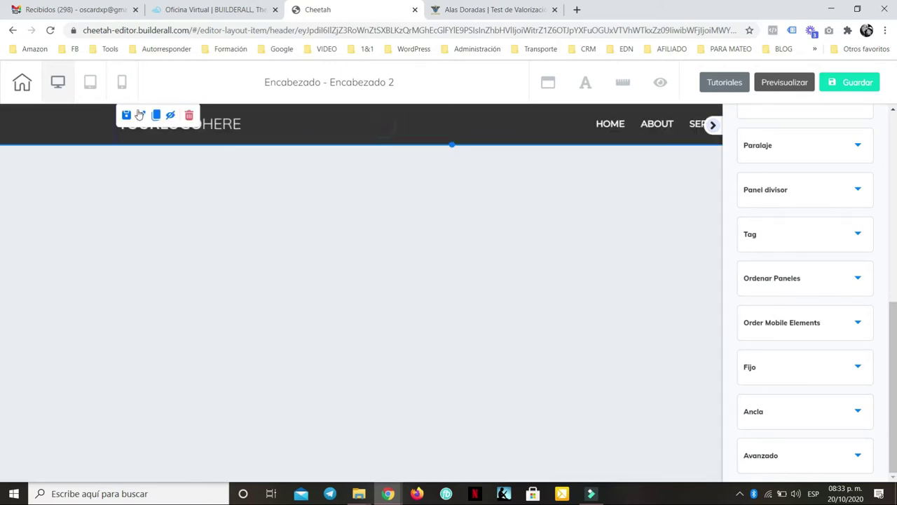
scroll(851, 230, "up", 6)
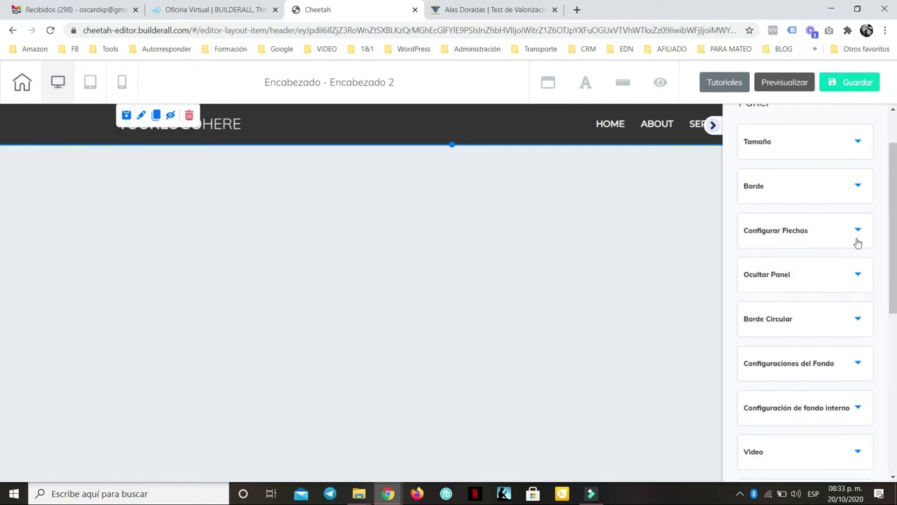
scroll(837, 248, "down", 2)
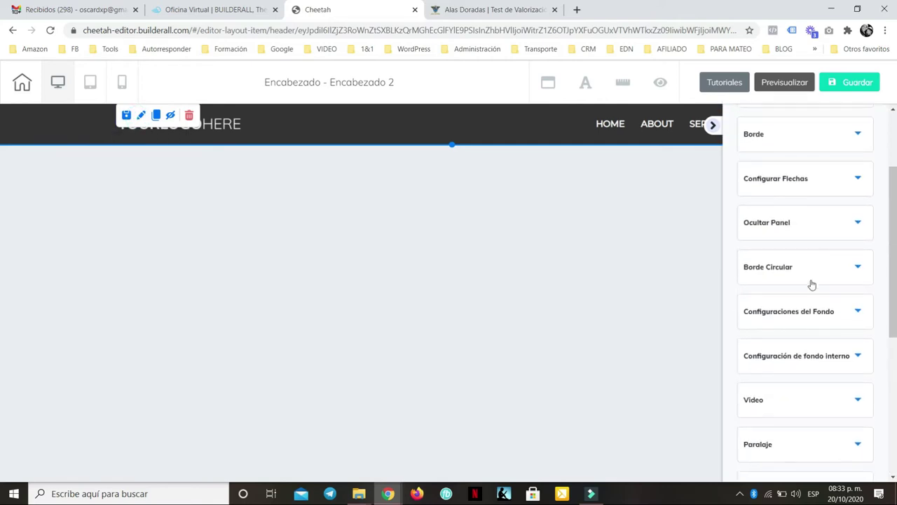
left_click(814, 311)
scroll(806, 294, "down", 2)
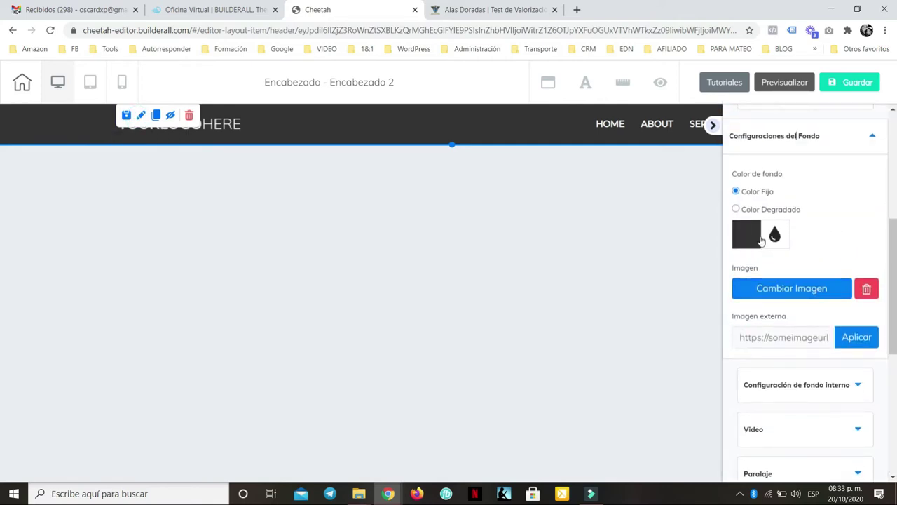
left_click(747, 249)
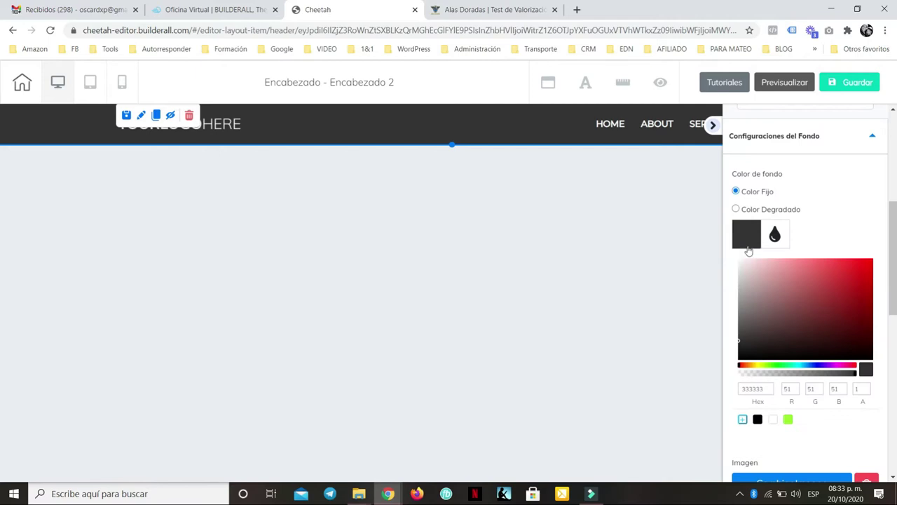
left_click(800, 371)
left_click_drag(840, 334, 875, 284)
scroll(835, 329, "down", 1)
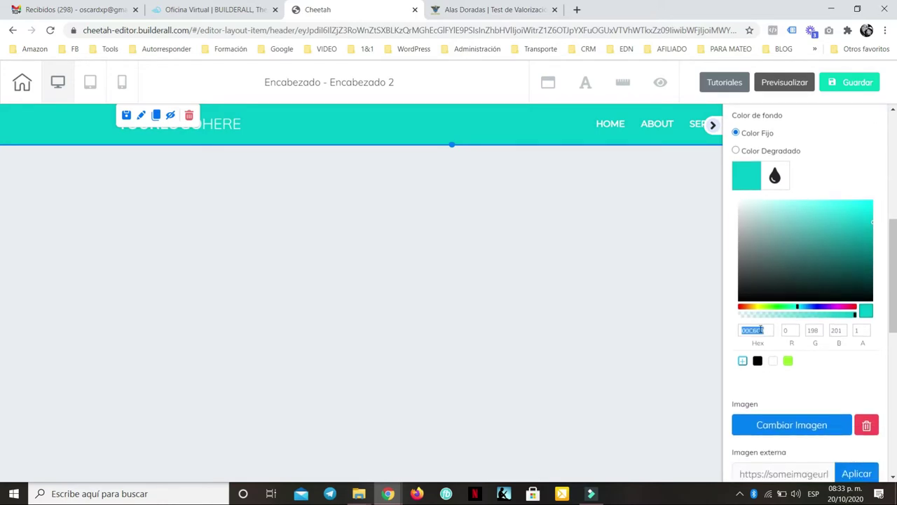
left_click(713, 125)
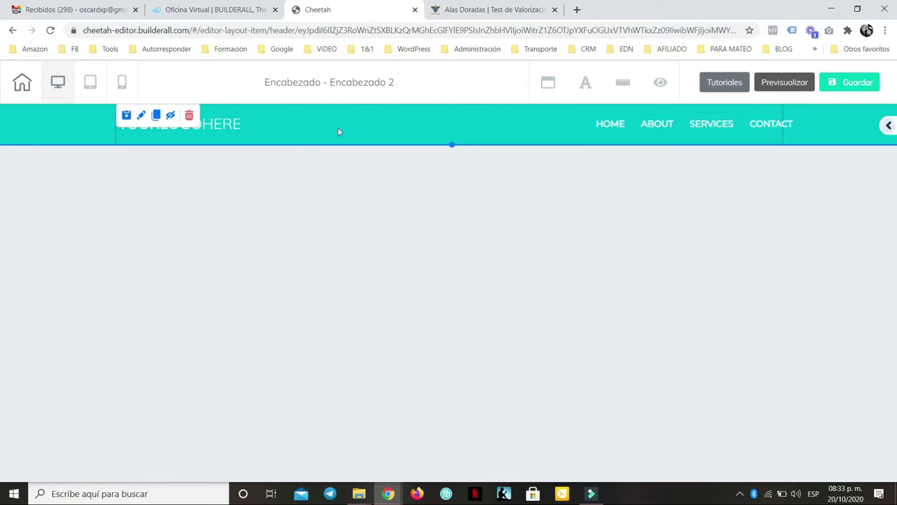
Switch the header to its mobile version, review the hamburger menu's settings, and expand the menu to examine its items.
left_click(122, 83)
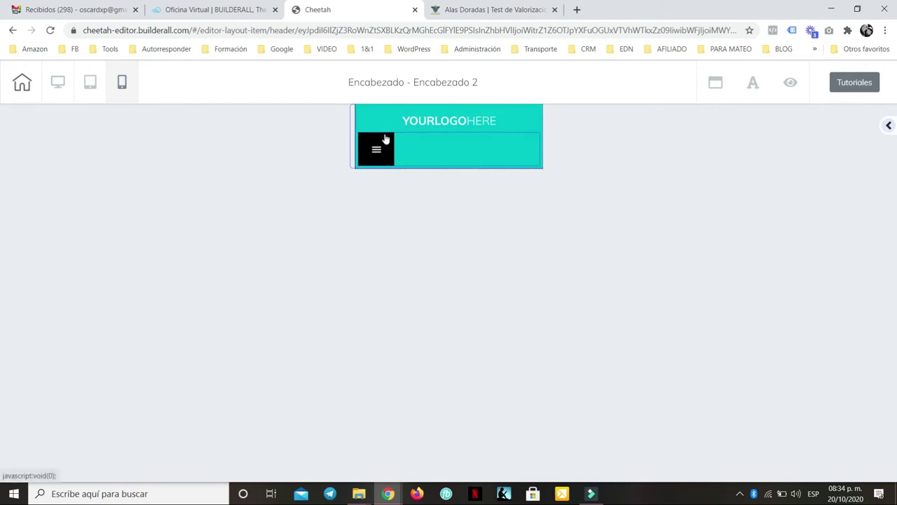
mouse_move(416, 148)
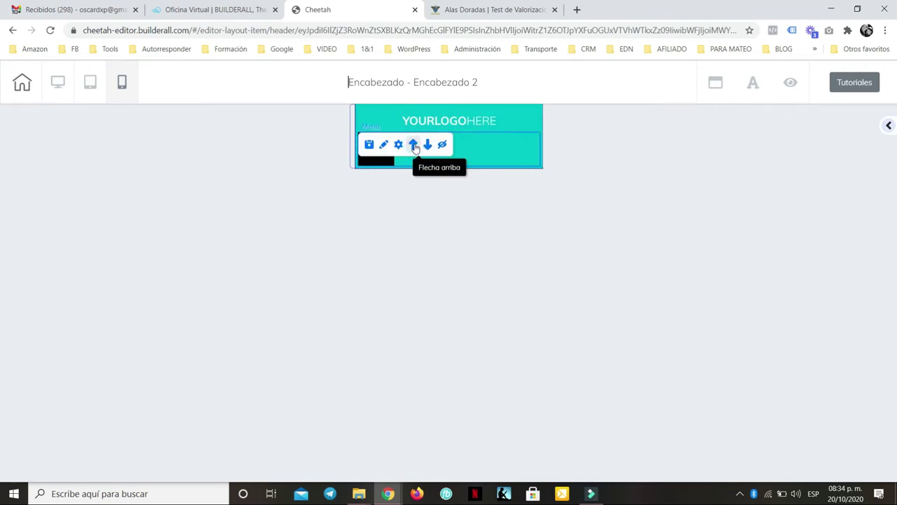
left_click(383, 144)
left_click_drag(591, 166, 635, 151)
scroll(642, 243, "up", 5)
scroll(642, 243, "down", 4)
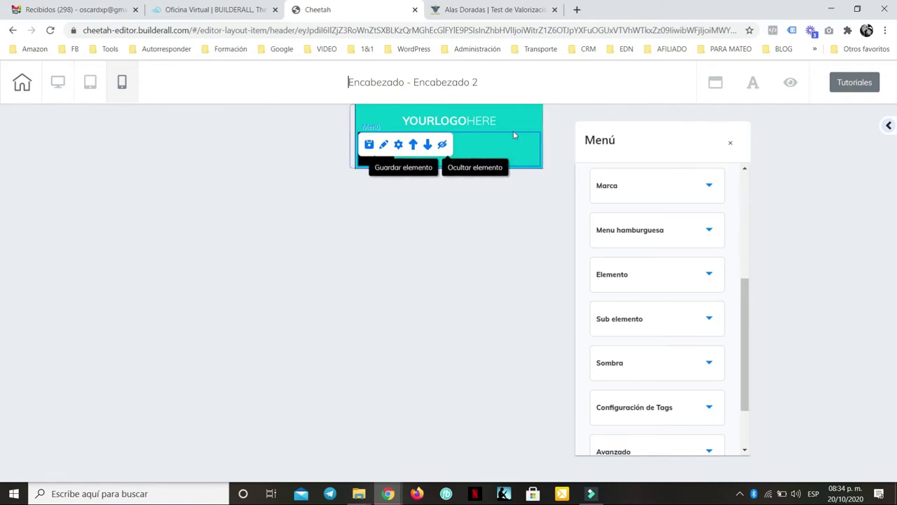
left_click(353, 125)
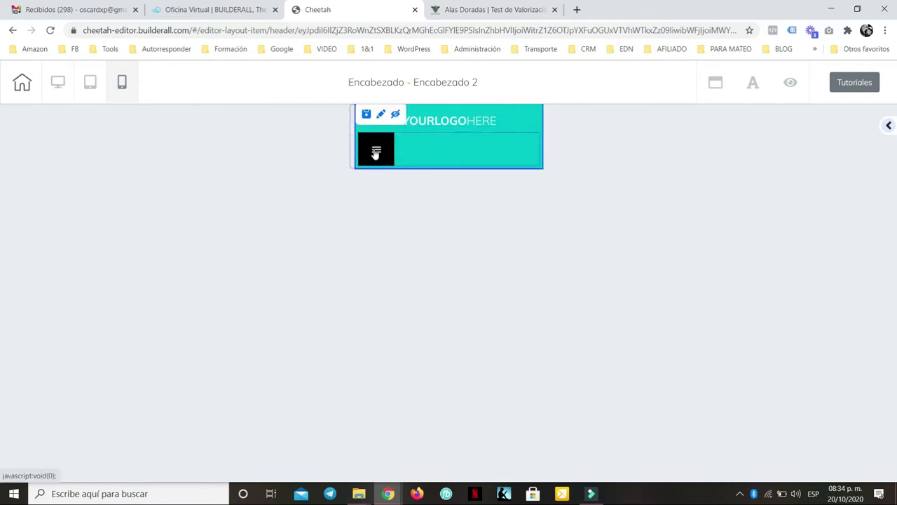
left_click(374, 153)
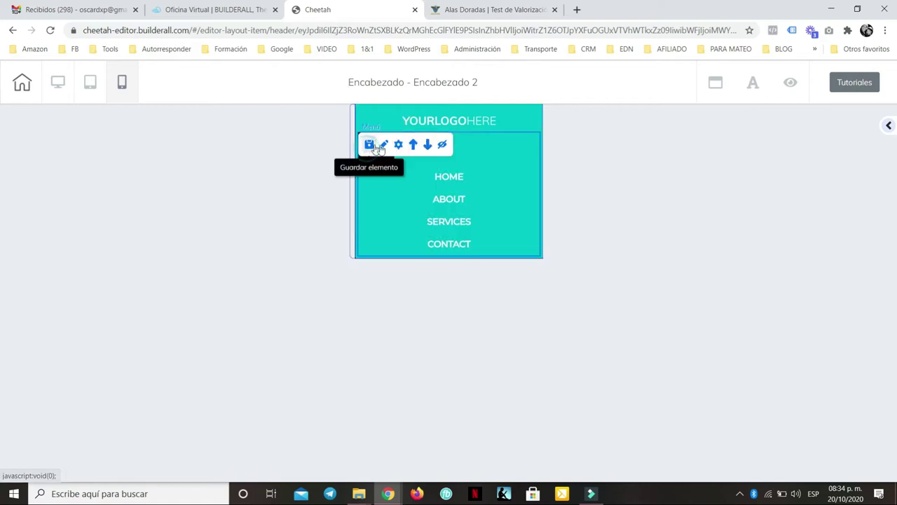
Change the mobile hamburger menu's background color to hex 00C6C9, close its settings, and collapse the menu.
left_click(384, 145)
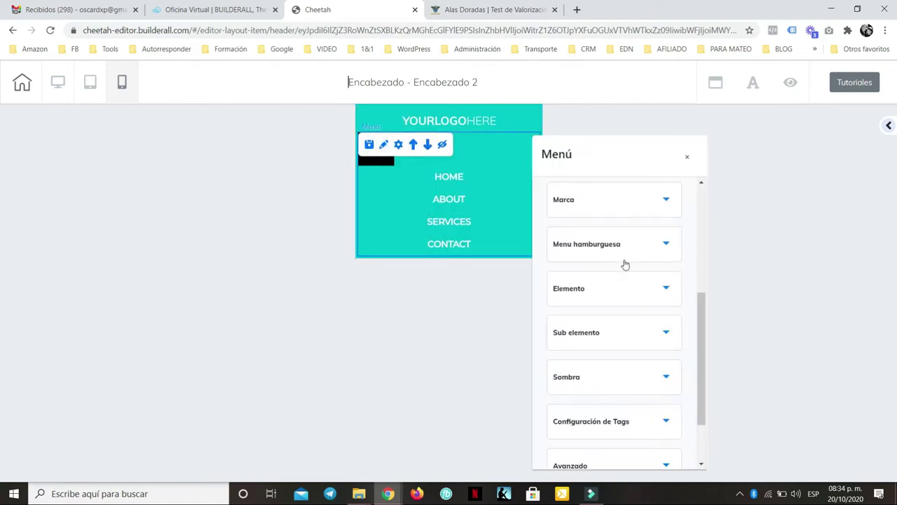
scroll(624, 263, "up", 2)
scroll(624, 262, "down", 2)
left_click(627, 259)
scroll(624, 260, "down", 3)
left_click(559, 270)
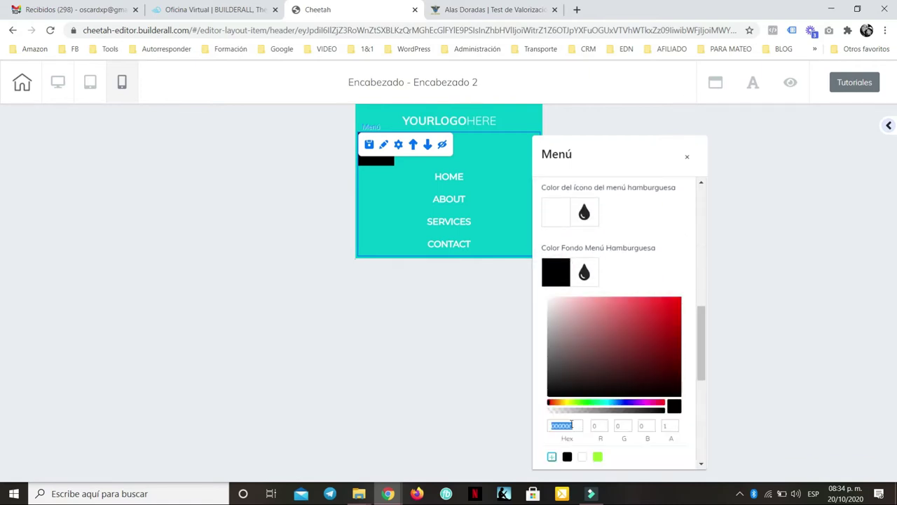
type("00C6C9")
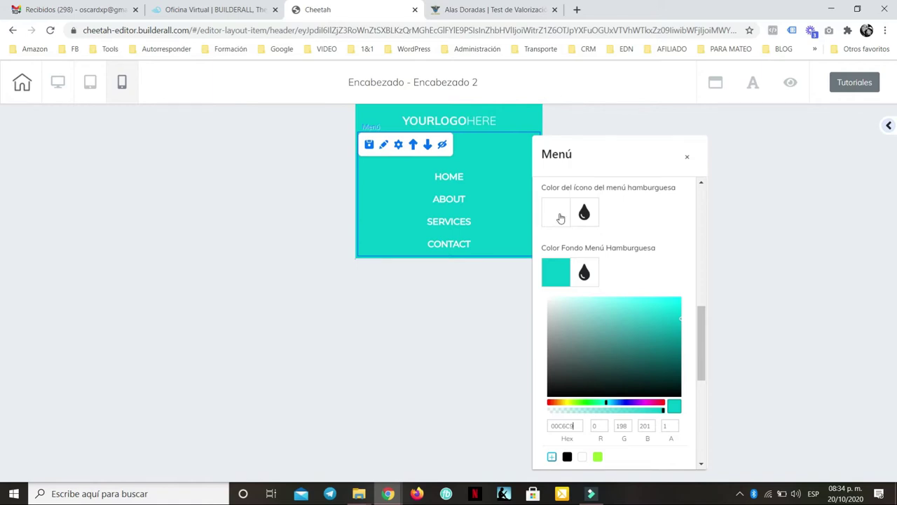
left_click(352, 140)
left_click(373, 149)
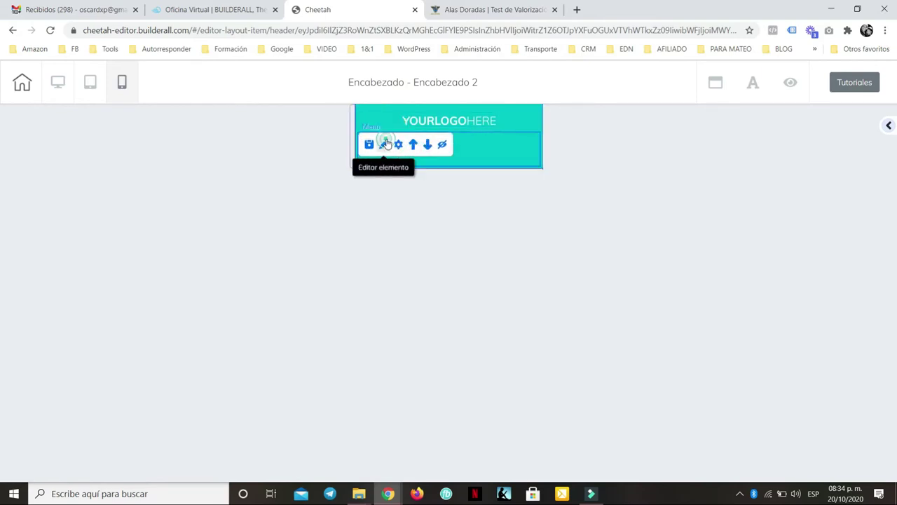
Try the hamburger icon at Derecha, set its position to Centro, and test expanding and collapsing the menu.
left_click(384, 145)
left_click(638, 251)
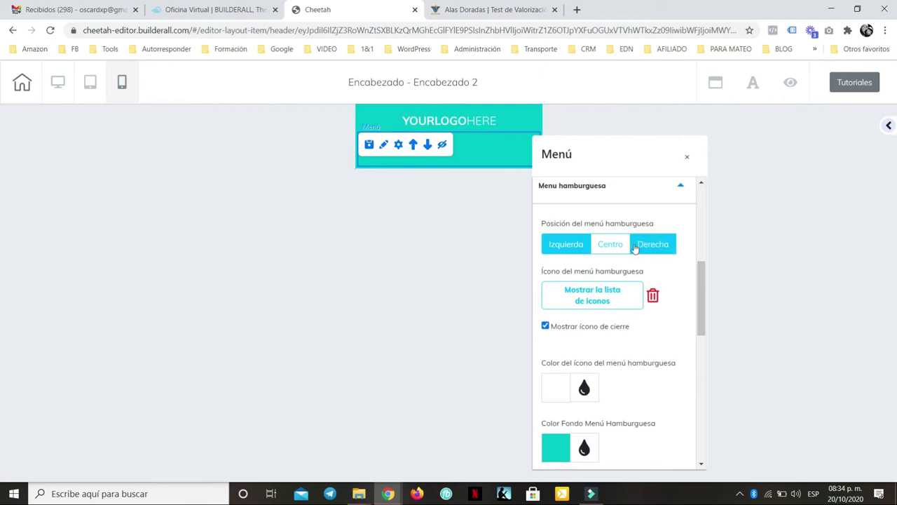
left_click(652, 244)
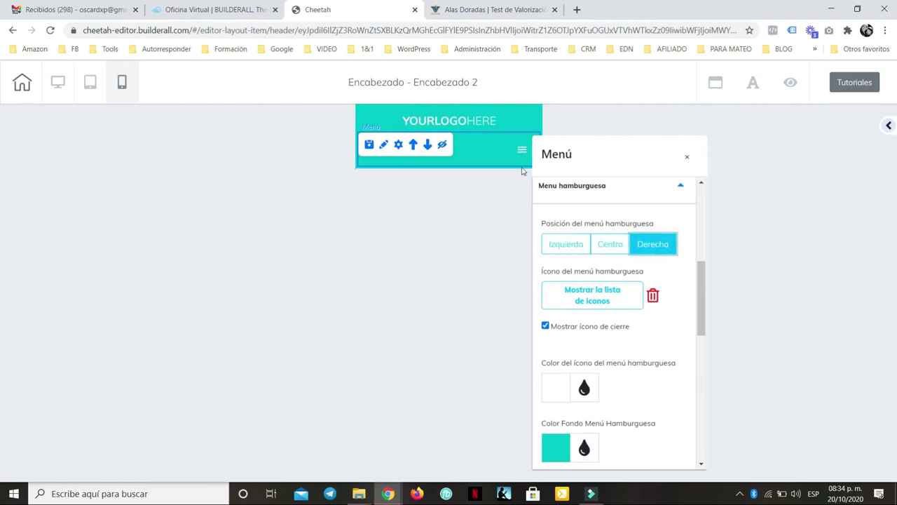
left_click_drag(568, 154, 616, 141)
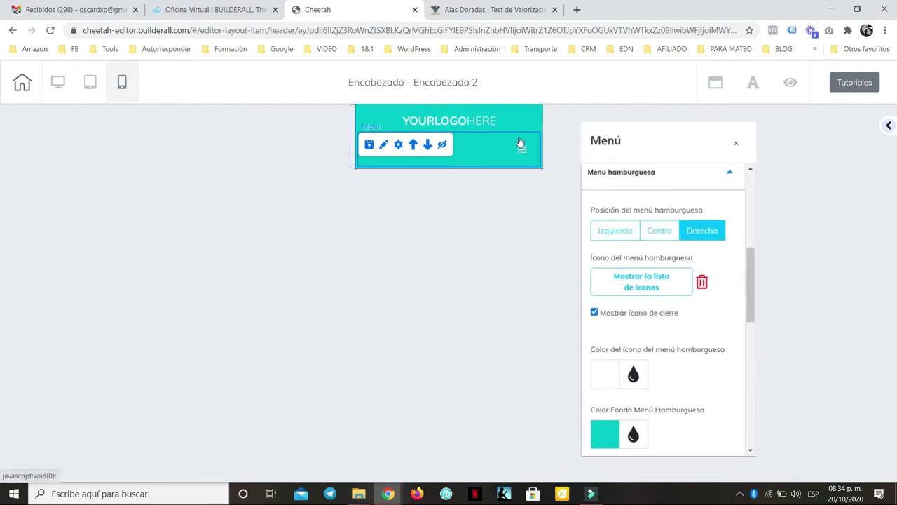
left_click(613, 244)
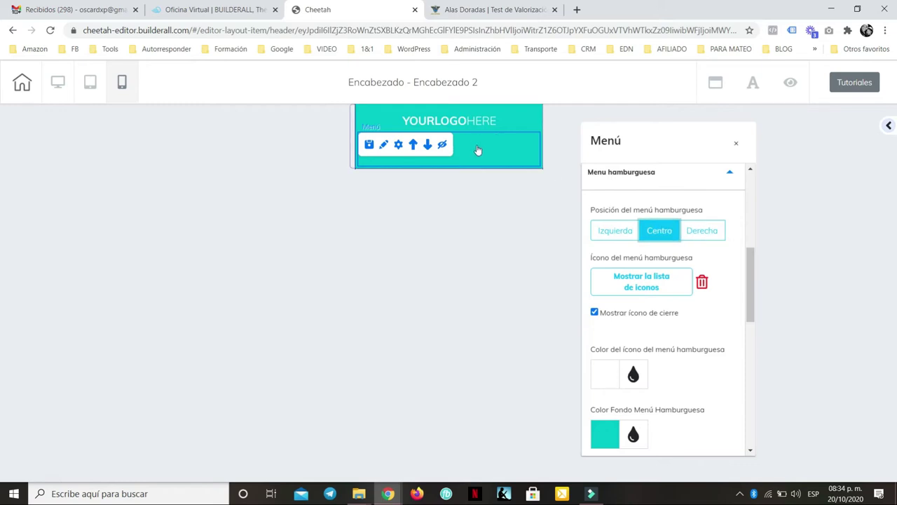
left_click(349, 129)
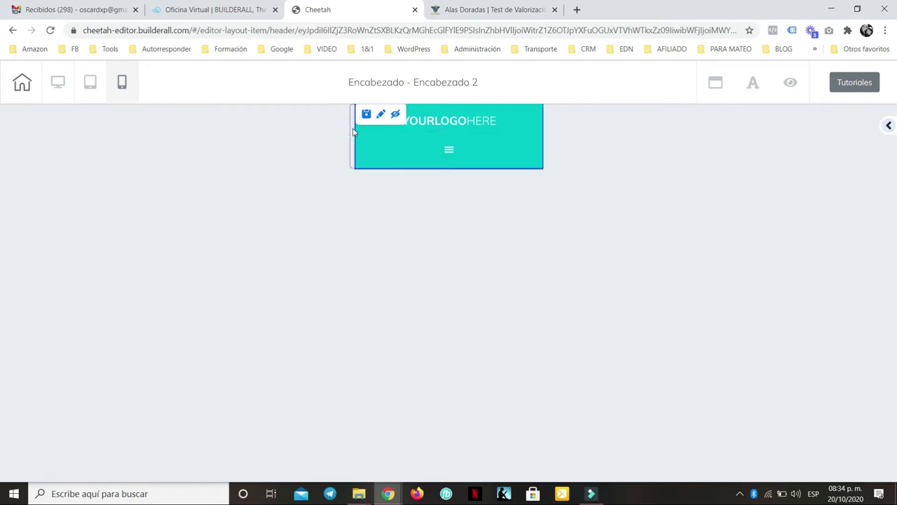
left_click(450, 151)
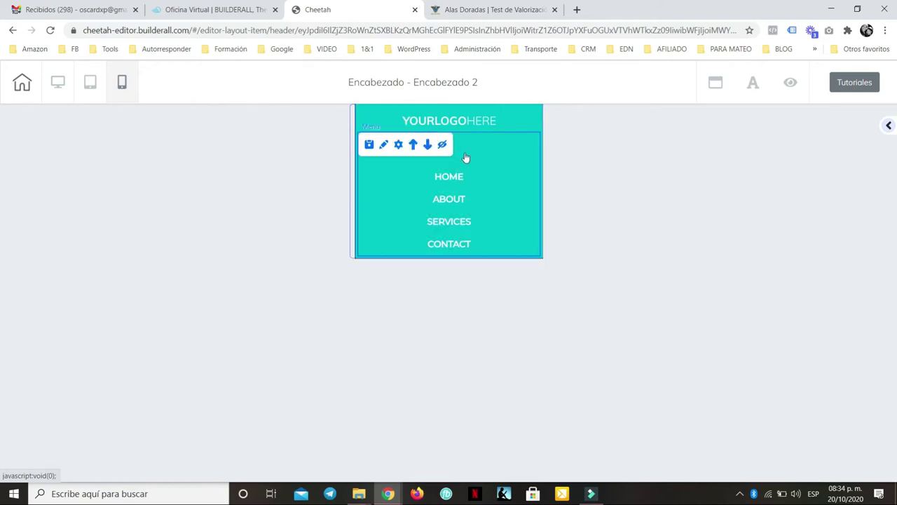
left_click(466, 157)
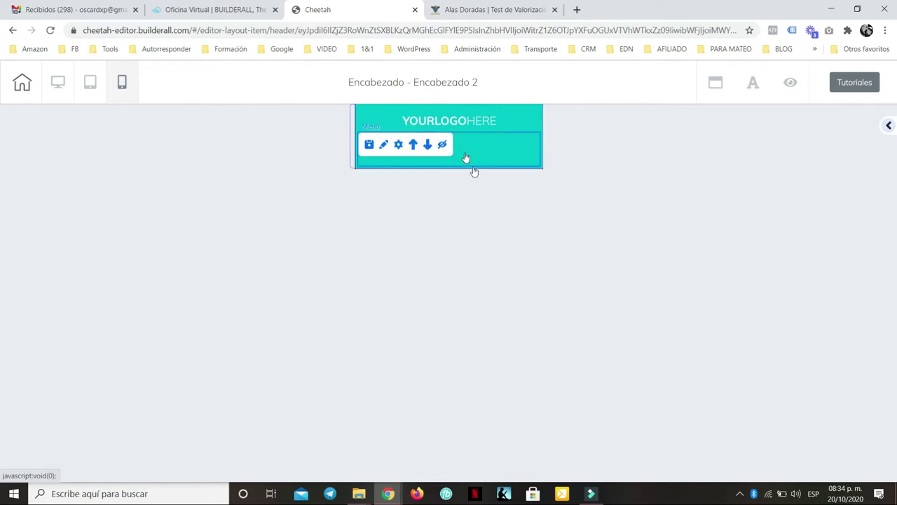
Return to the desktop version, save Encabezado 2, and exit the header editor with the changes saved.
left_click(57, 82)
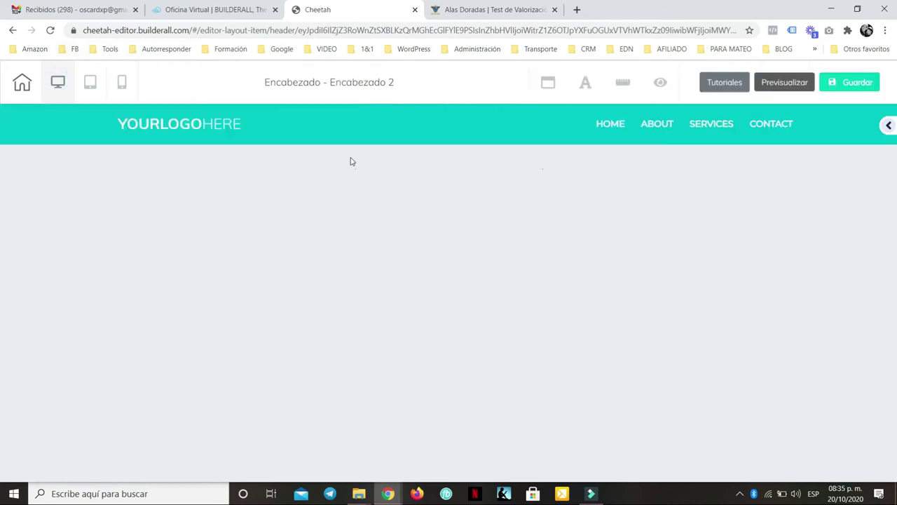
left_click(838, 80)
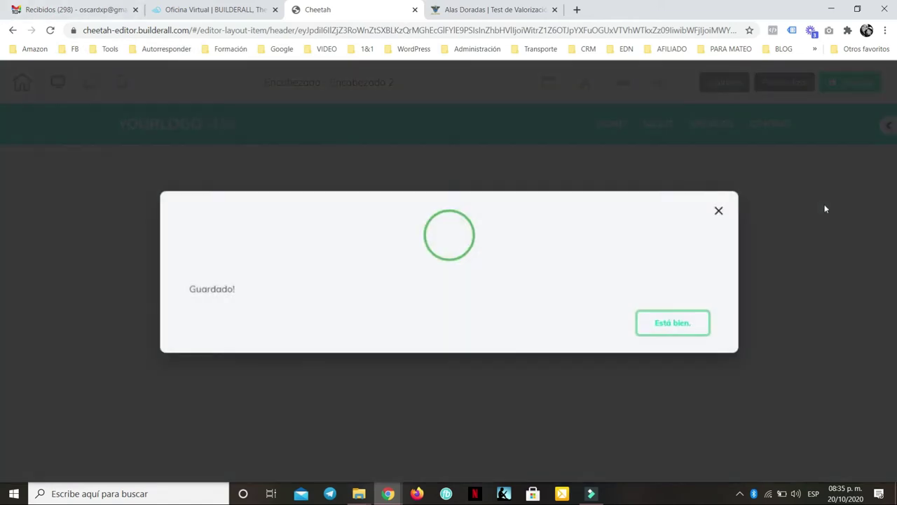
left_click(689, 323)
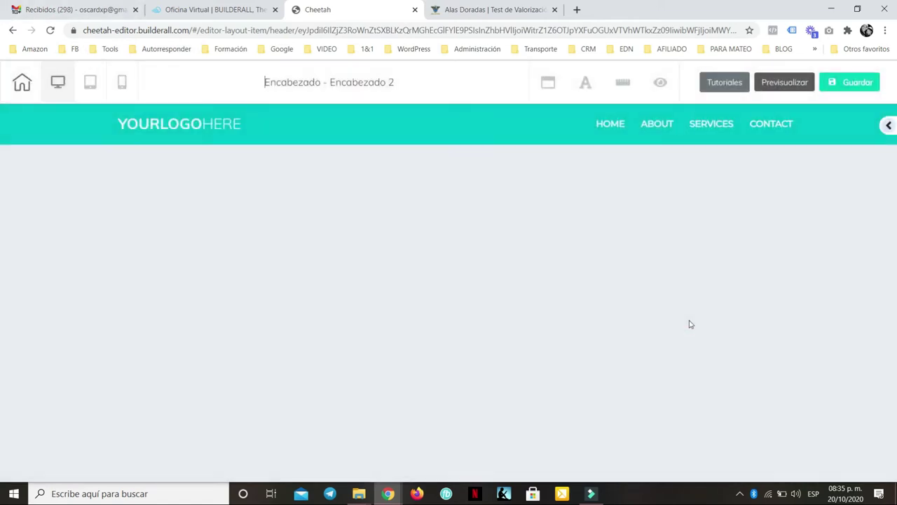
left_click(460, 16)
left_click(338, 12)
left_click(22, 83)
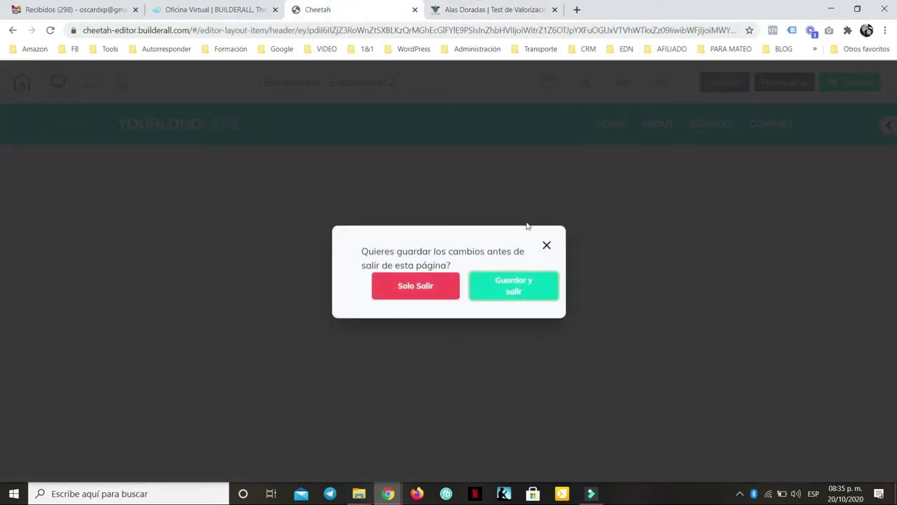
left_click(516, 281)
Reload the published Alas Doradas page to check its header, and return to the site's page list.
left_click(515, 10)
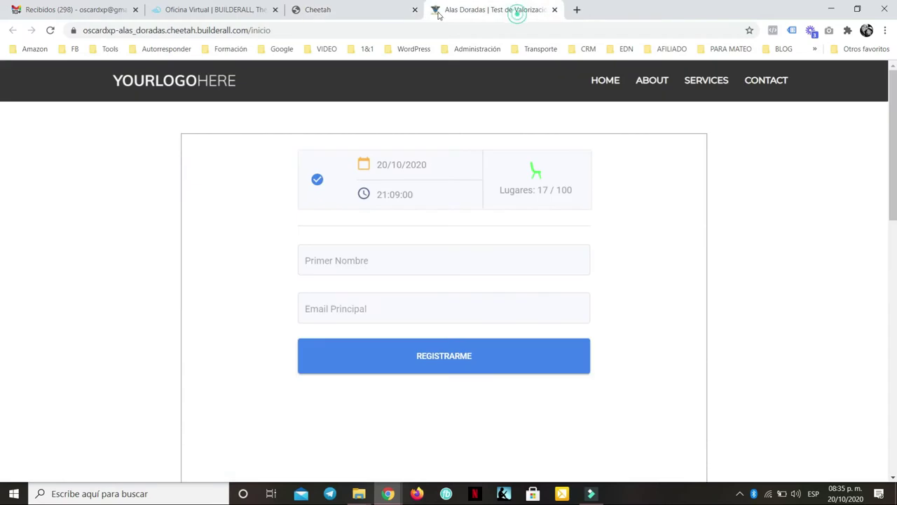
left_click(50, 30)
left_click(358, 11)
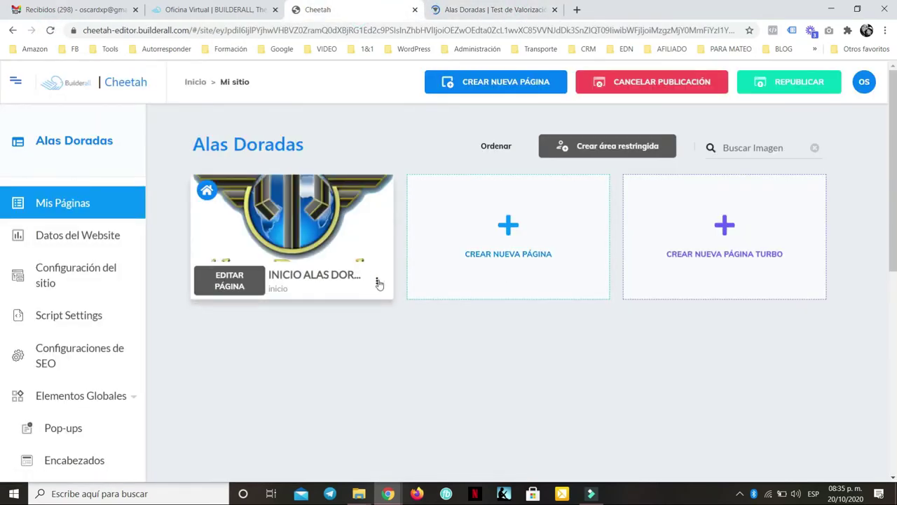
Assign Encabezado 2 as both the desktop and mobile header in the Inicio Alas Doradas page settings and save.
left_click(377, 282)
left_click(364, 313)
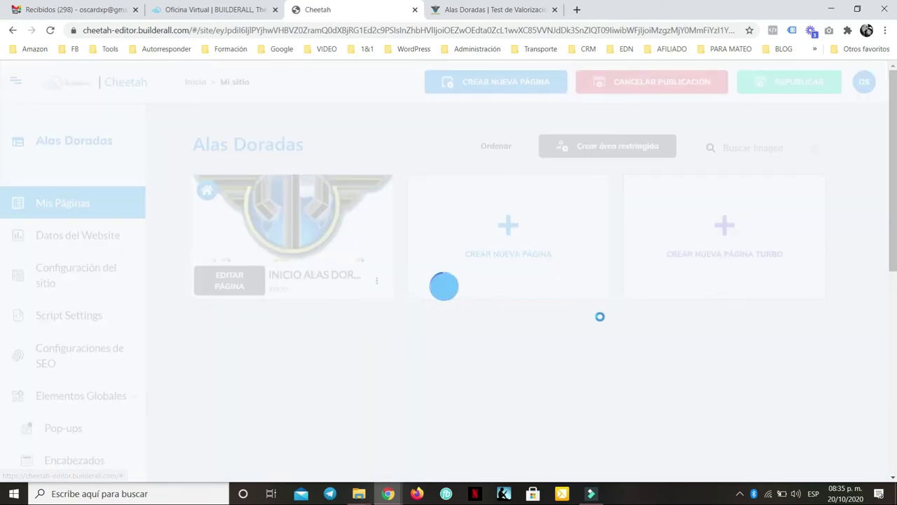
scroll(439, 262, "down", 10)
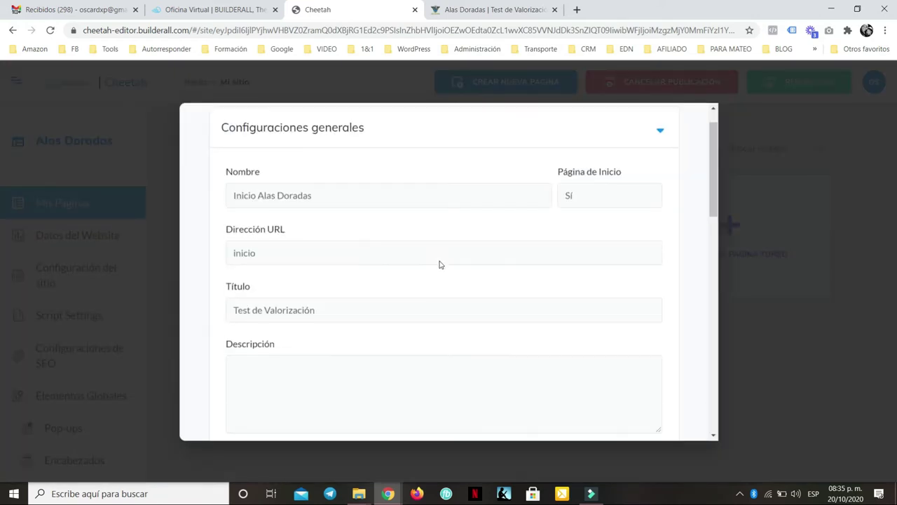
left_click(383, 305)
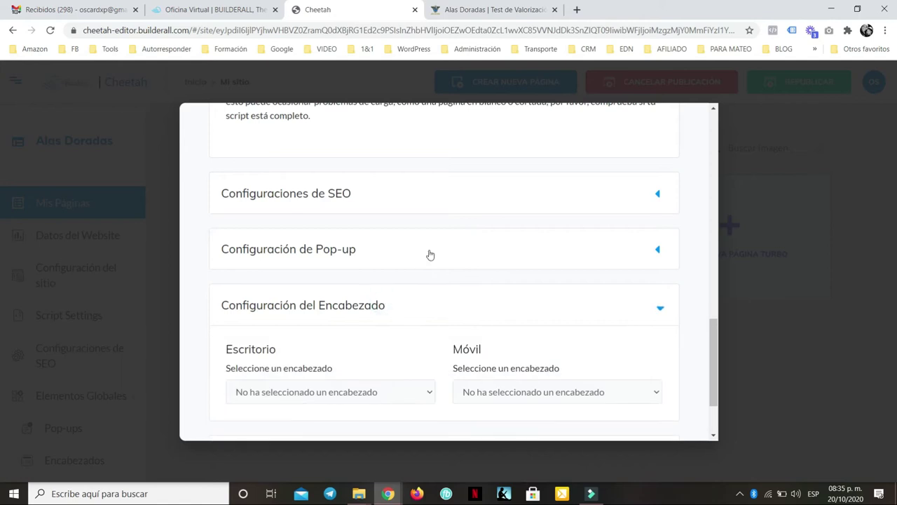
scroll(429, 255, "down", 3)
left_click(401, 303)
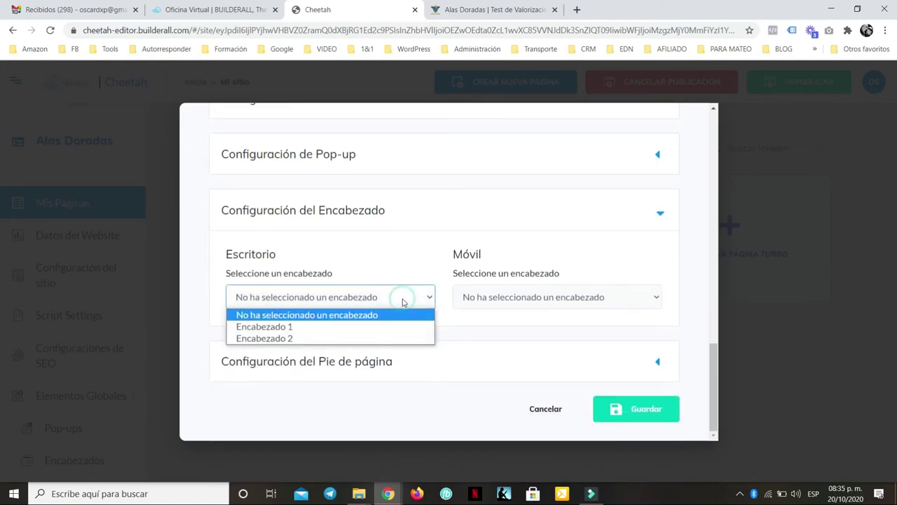
left_click(343, 339)
left_click(528, 300)
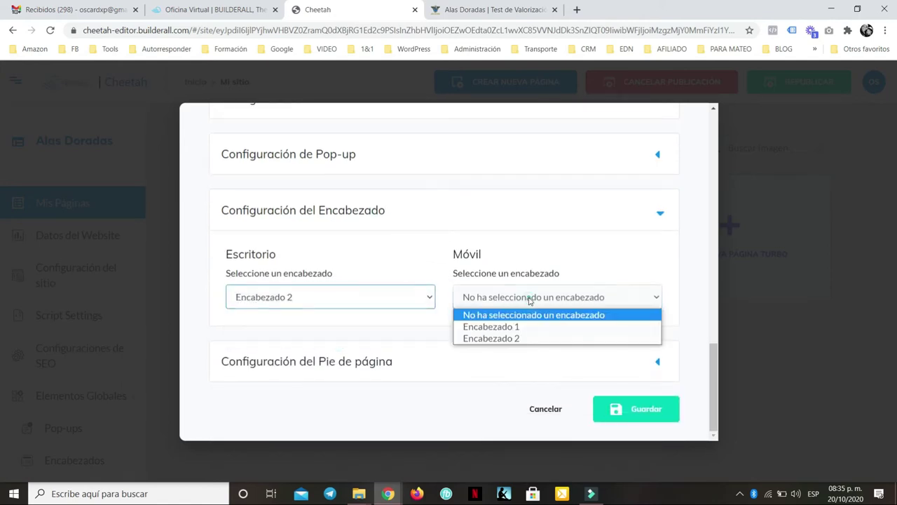
left_click(511, 339)
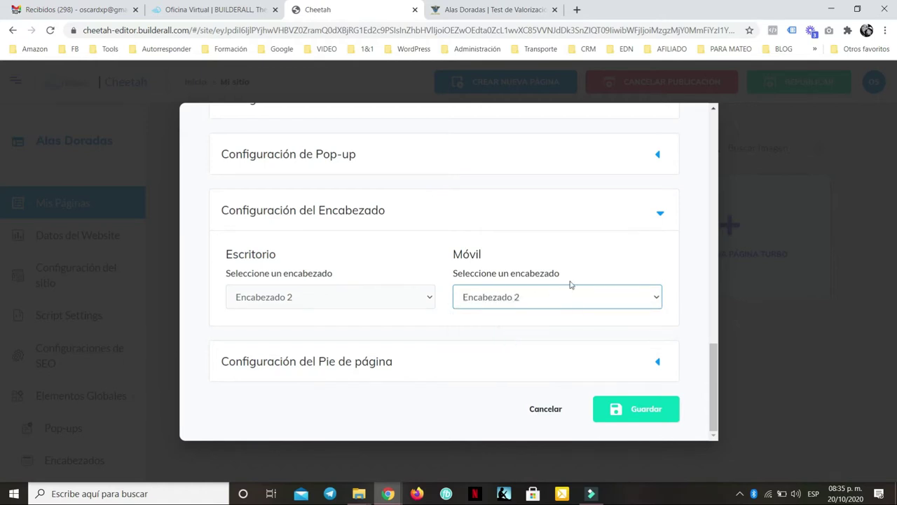
left_click(625, 413)
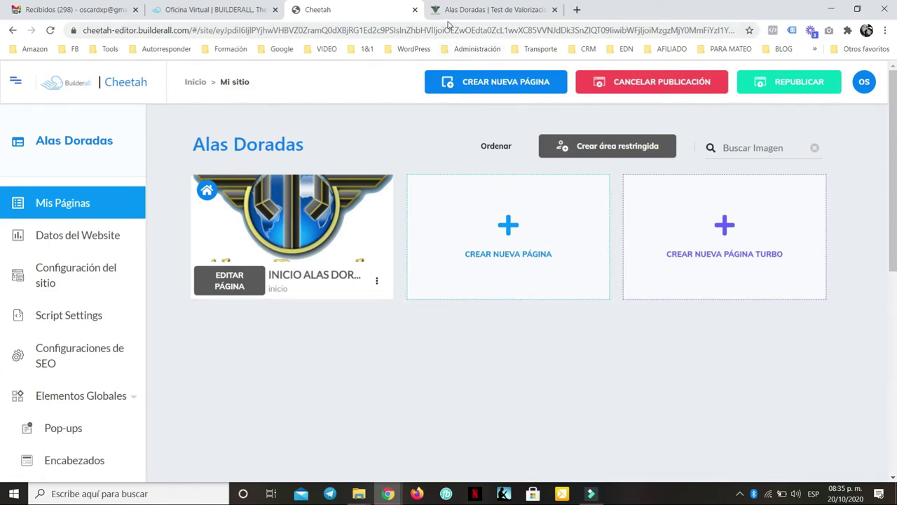
Republish the Alas Doradas site and reload its published page to check the header.
left_click(801, 89)
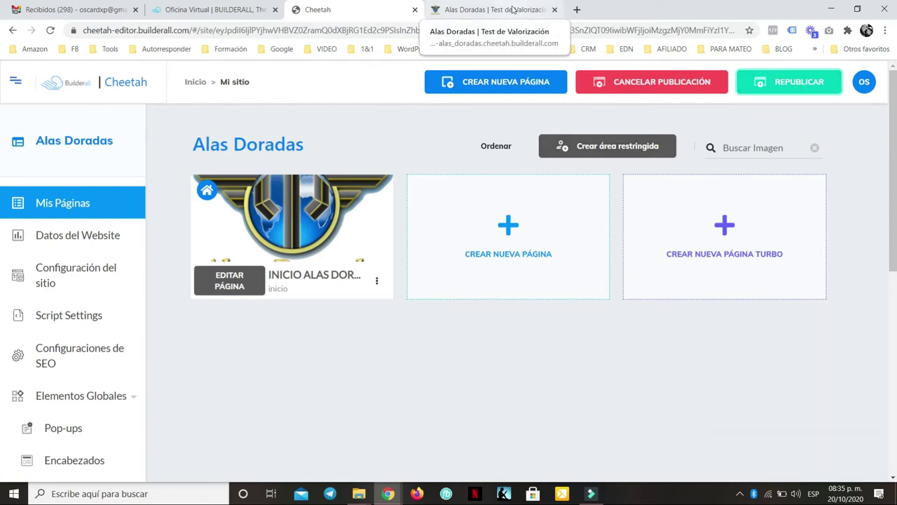
left_click(514, 10)
left_click(50, 30)
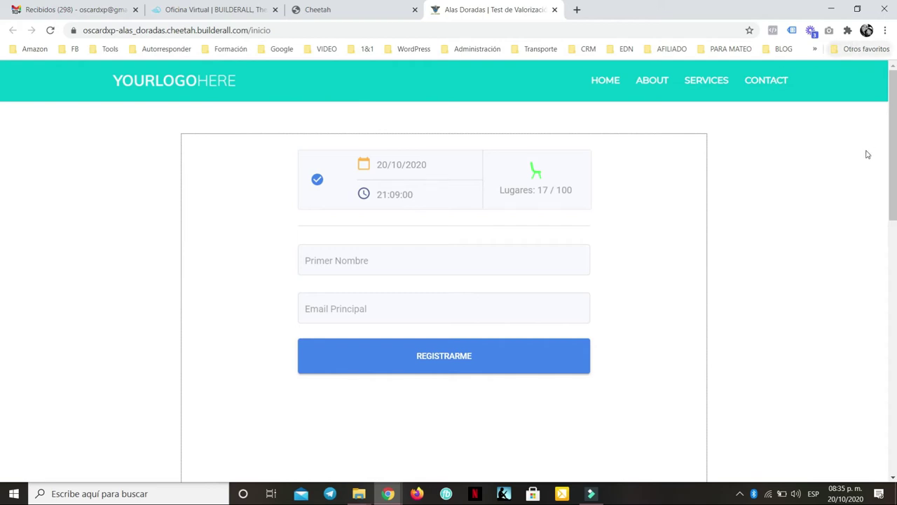
Shrink the browser window to check the published mobile header and its hamburger menu, and maximize the window again.
left_click(861, 10)
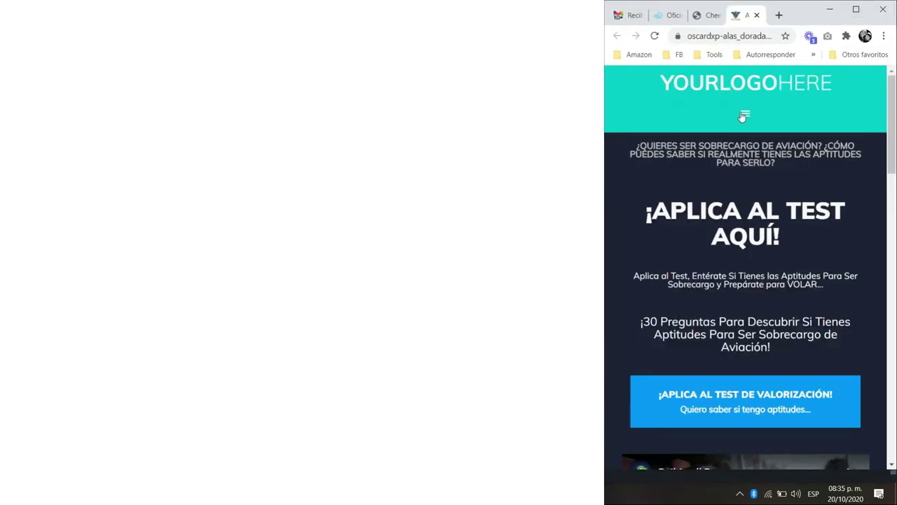
left_click(746, 114)
left_click(745, 113)
left_click(851, 12)
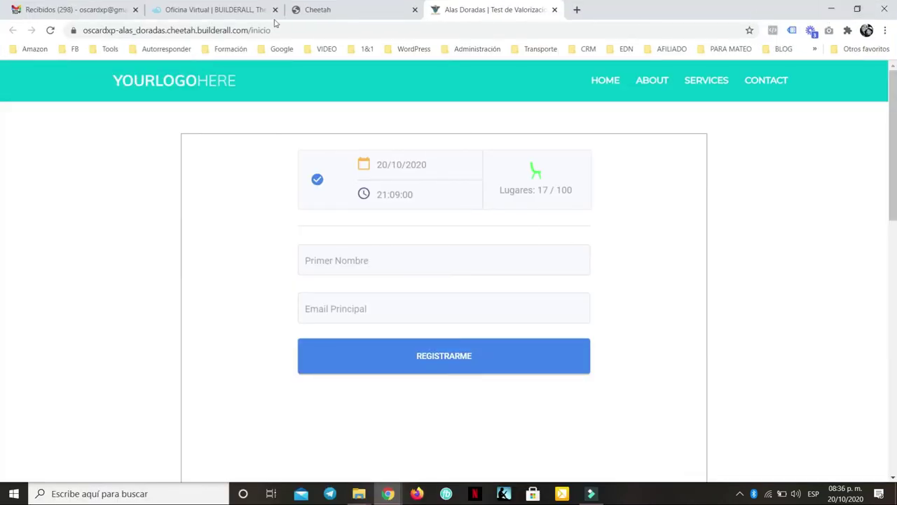
Create a global footer named Pie de página 1 for the Alas Doradas site.
left_click(343, 11)
scroll(54, 221, "down", 3)
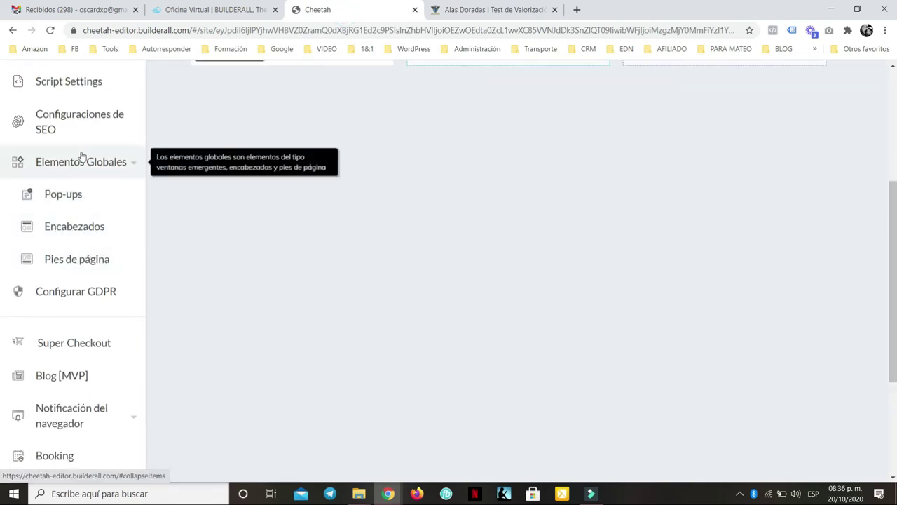
left_click(72, 258)
left_click(311, 218)
left_click(449, 262)
key("ctrl+p")
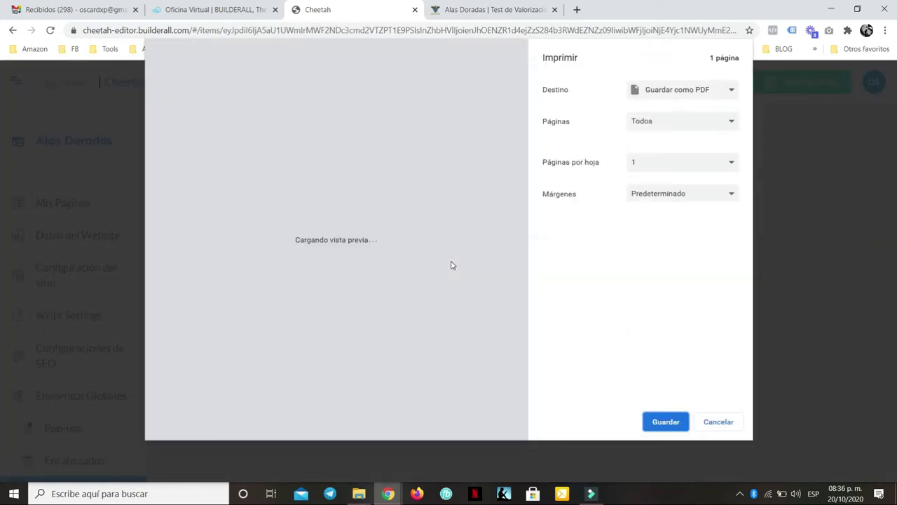
left_click(720, 423)
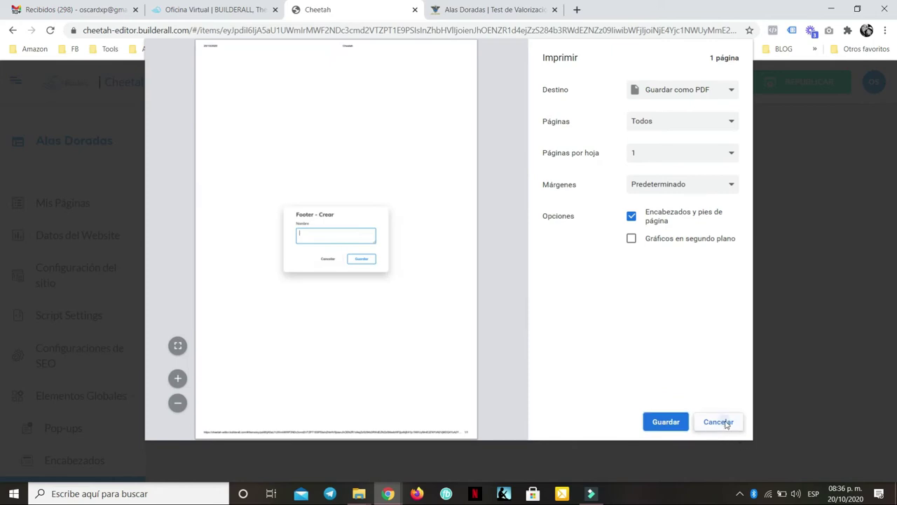
left_click(405, 264)
type("Pie de página 1")
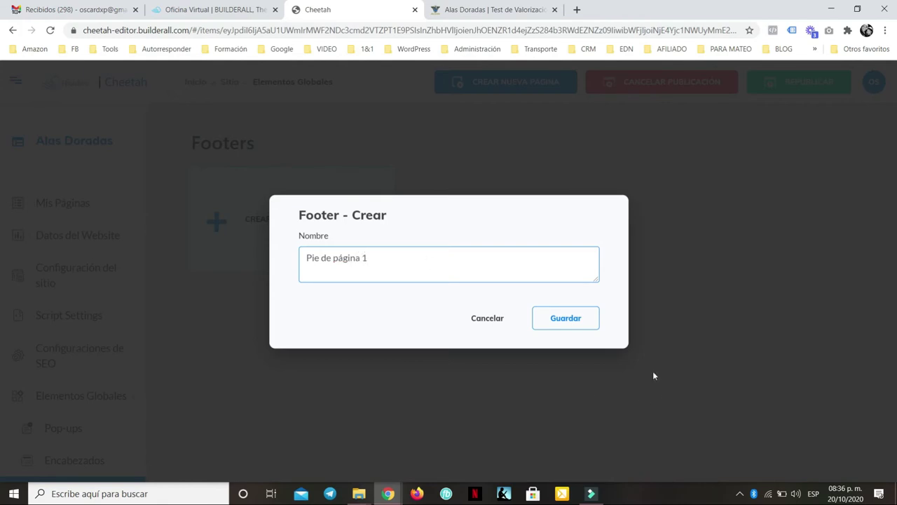
left_click(579, 320)
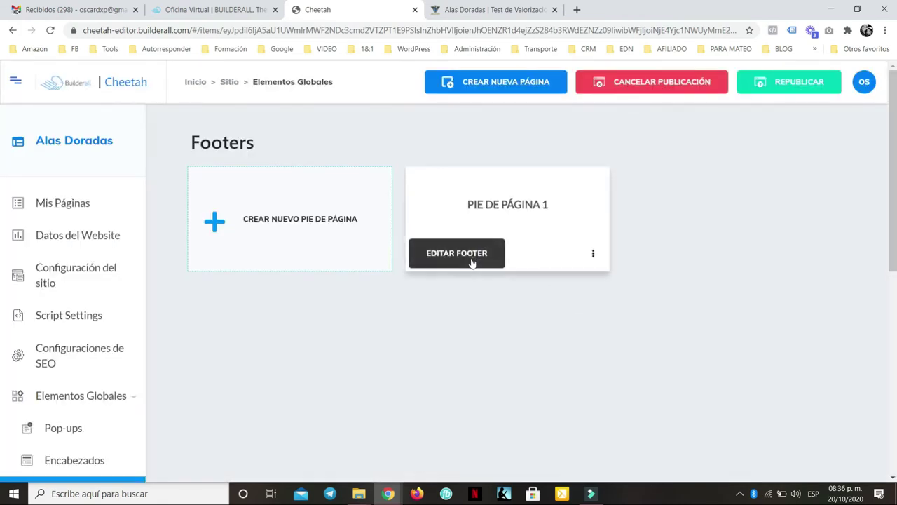
Open the footer Pie de página 1 for editing and add a blank panel to it.
left_click(471, 258)
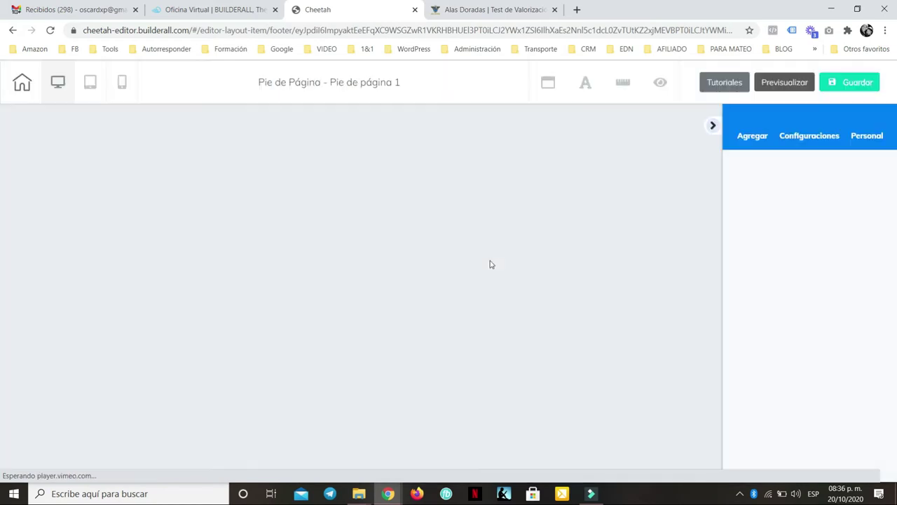
left_click(758, 142)
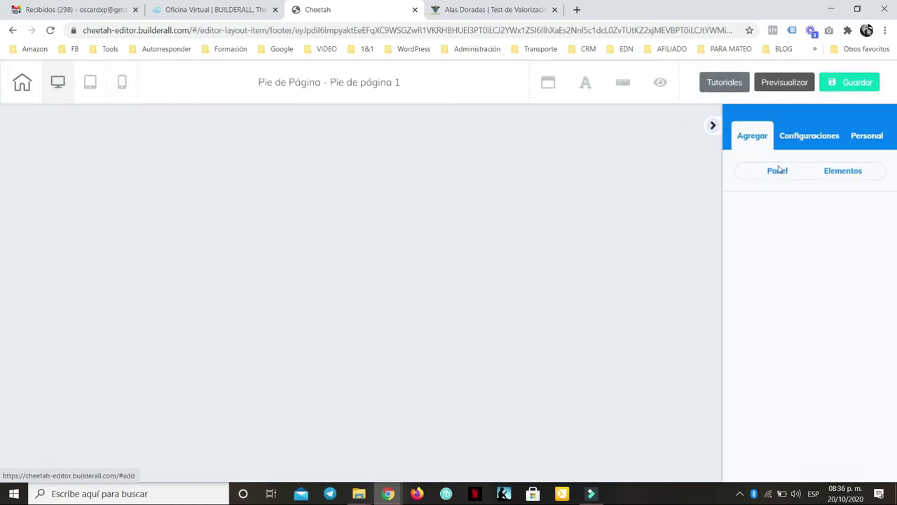
left_click(793, 251)
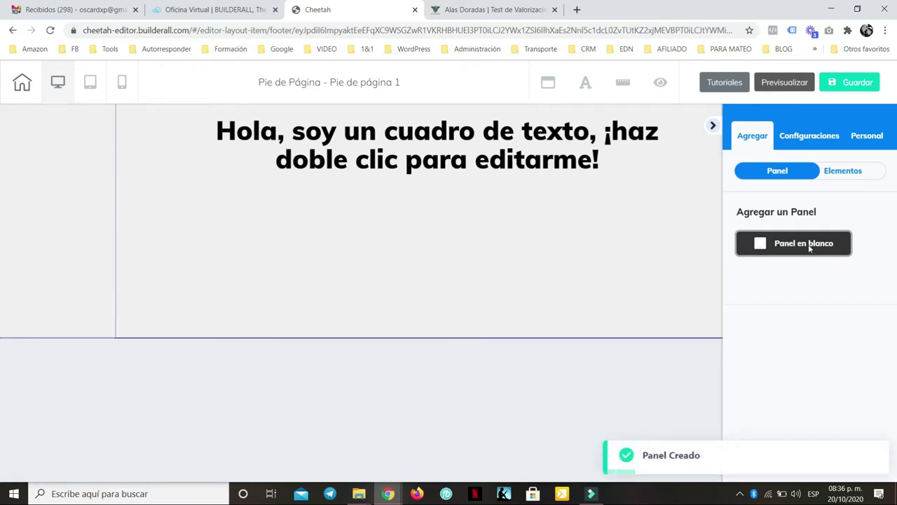
Add the Express Footer panel from the Pie de página templates to the footer.
scroll(817, 302, "down", 8)
scroll(822, 306, "down", 3)
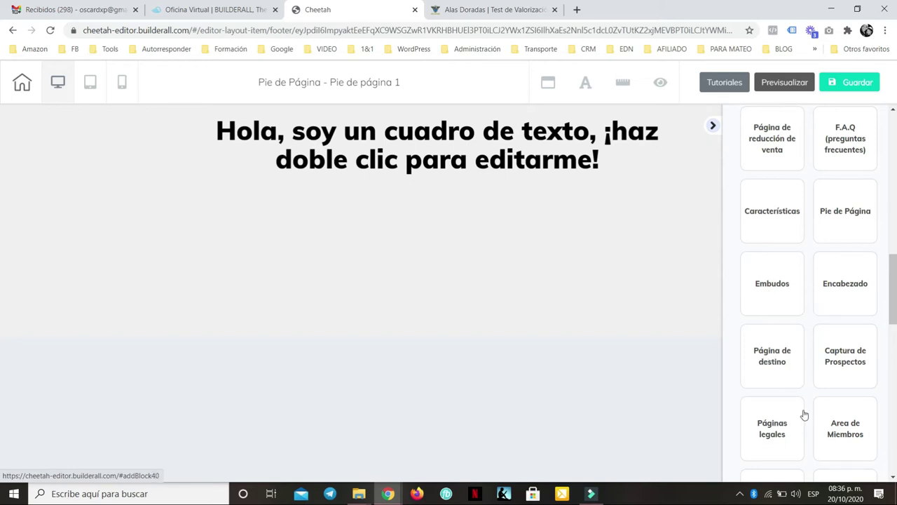
left_click(835, 217)
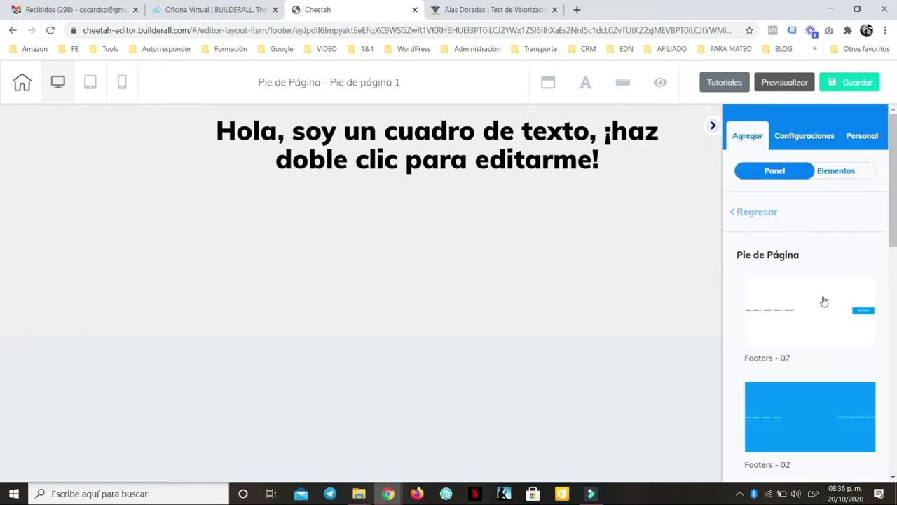
scroll(823, 301, "down", 6)
scroll(823, 301, "down", 3)
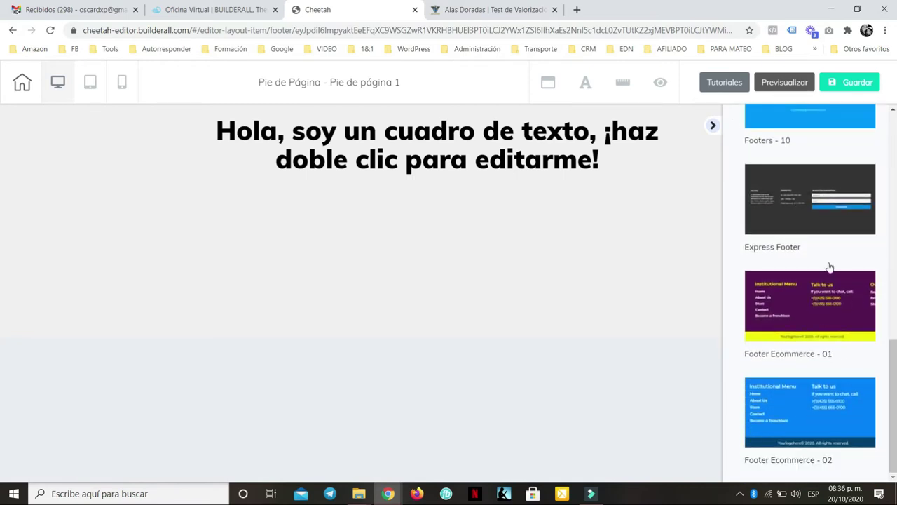
left_click(842, 352)
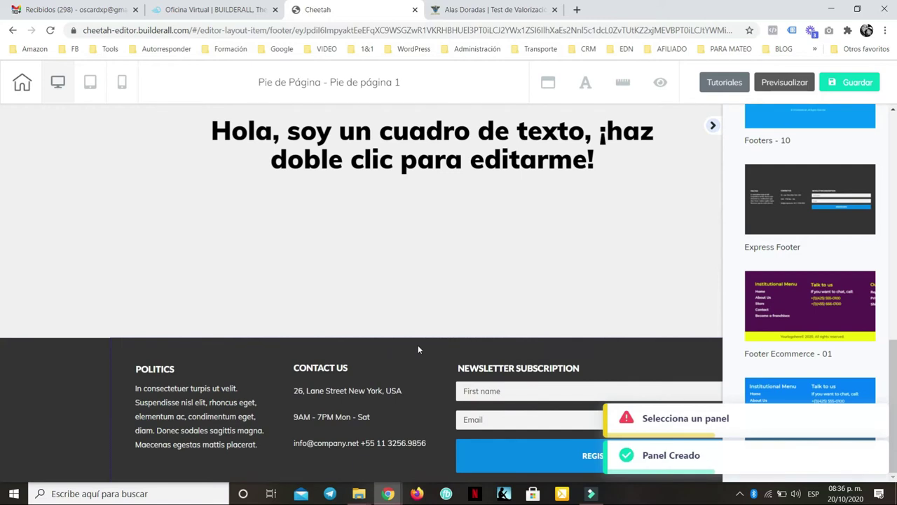
Delete the blank panel with the placeholder heading above the Express Footer panel.
scroll(445, 316, "down", 1)
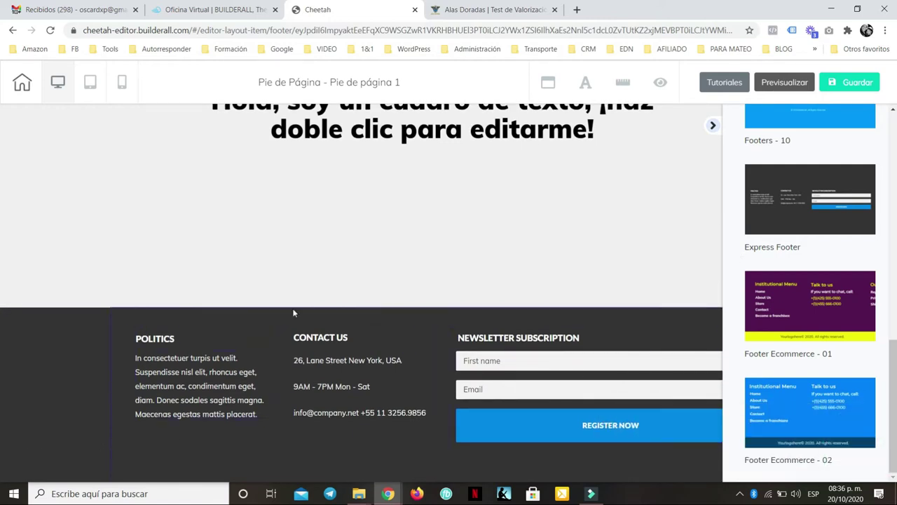
left_click(714, 126)
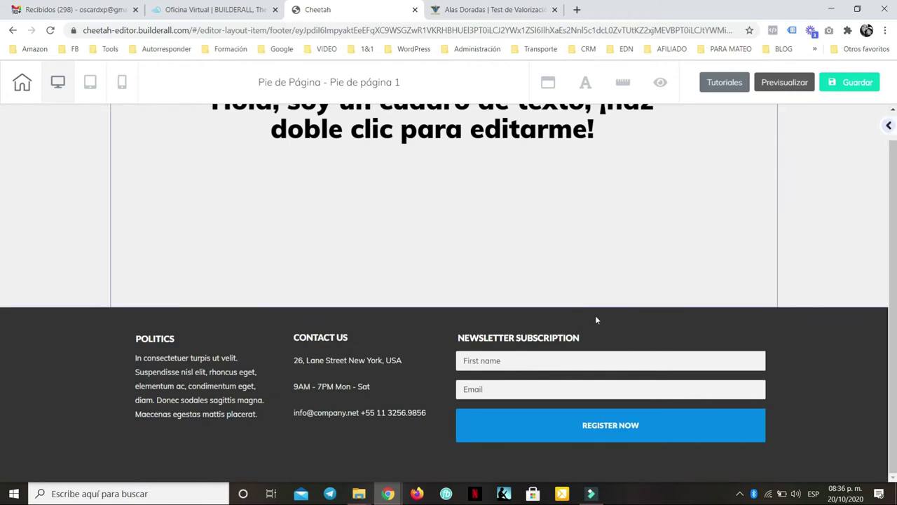
scroll(484, 351, "up", 1)
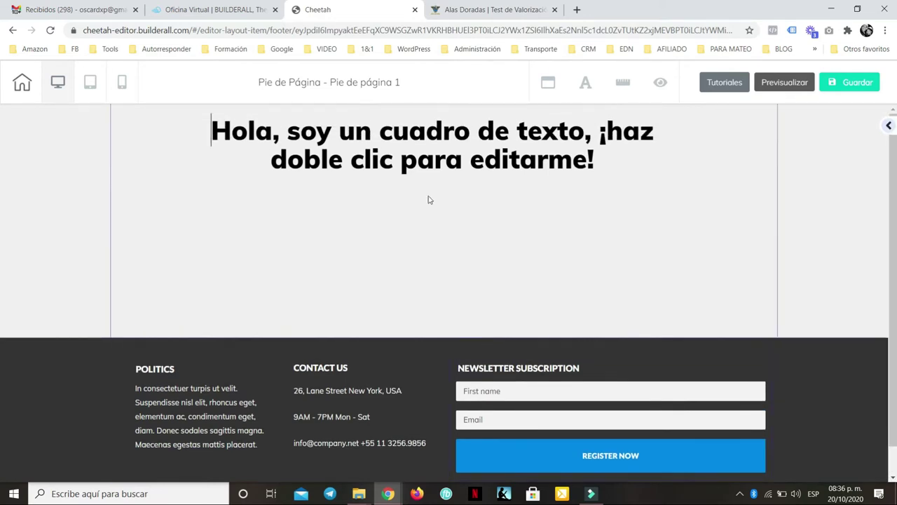
left_click(32, 190)
left_click(184, 115)
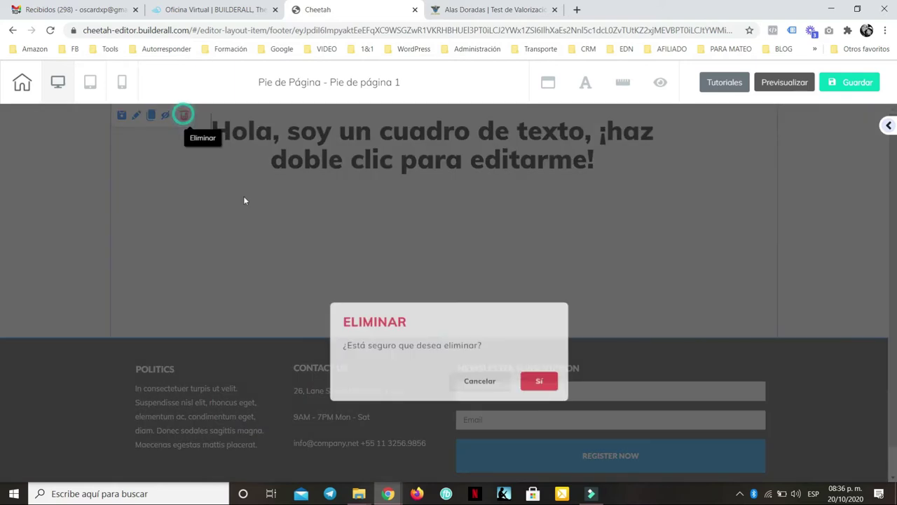
left_click(554, 307)
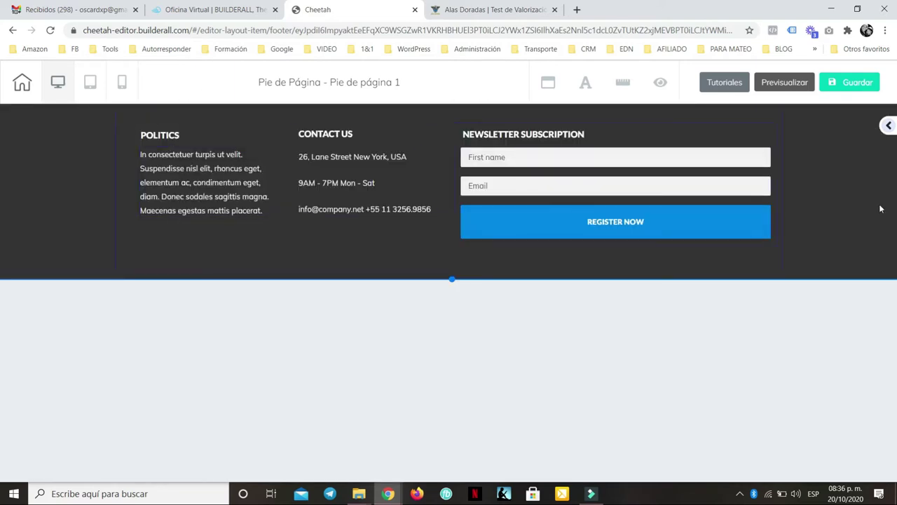
Save the footer Pie de página 1 and return to the Alas Doradas page list.
left_click(853, 84)
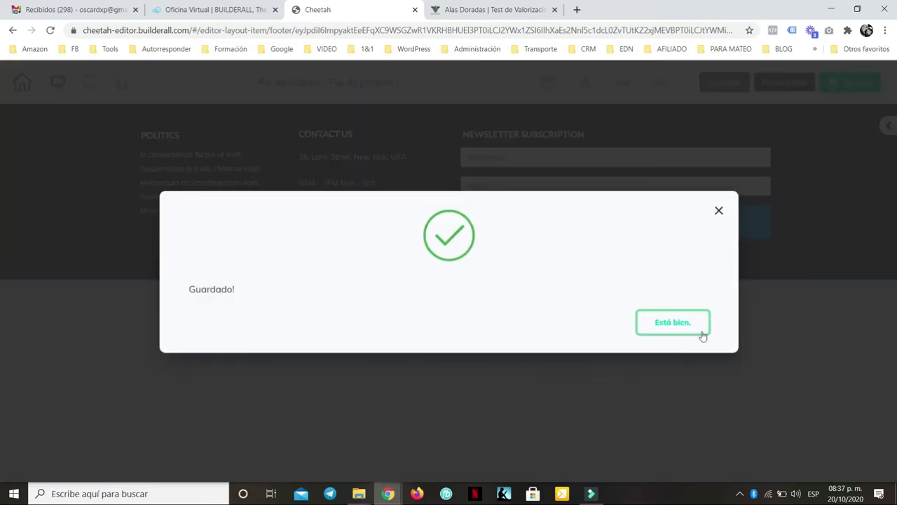
left_click(702, 326)
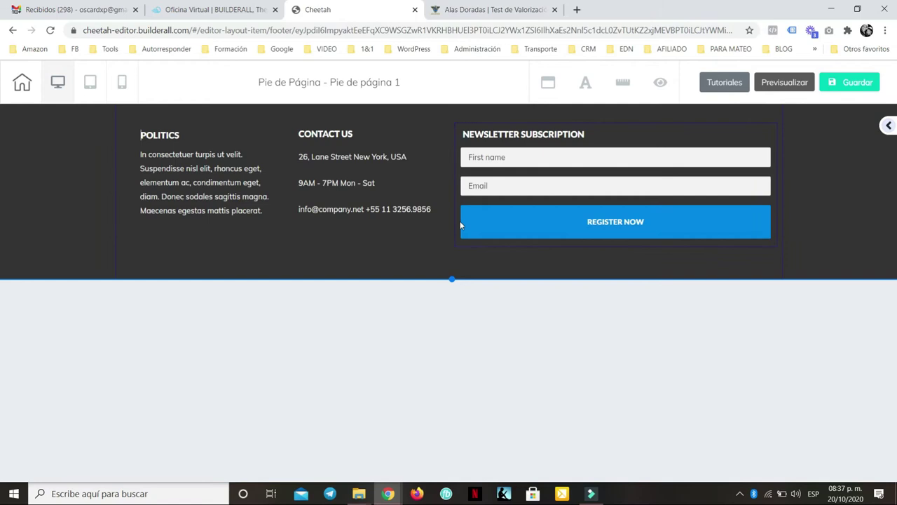
left_click(22, 83)
left_click(517, 301)
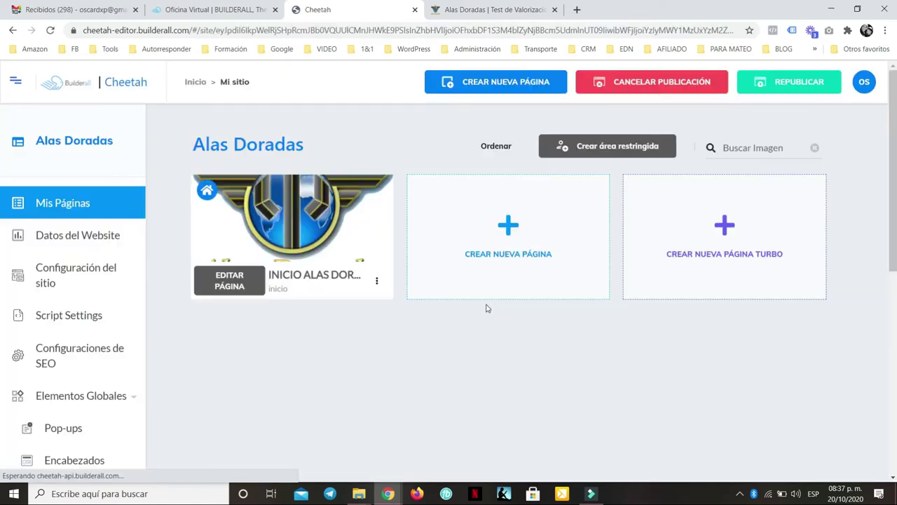
Assign Pie de página 1 as both the desktop and mobile footer in the Inicio Alas Doradas page settings and save.
left_click(377, 280)
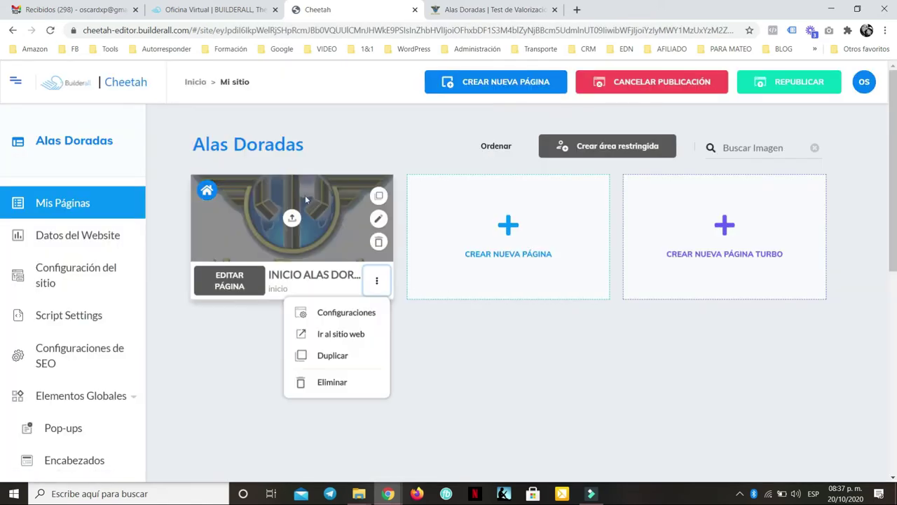
left_click(344, 314)
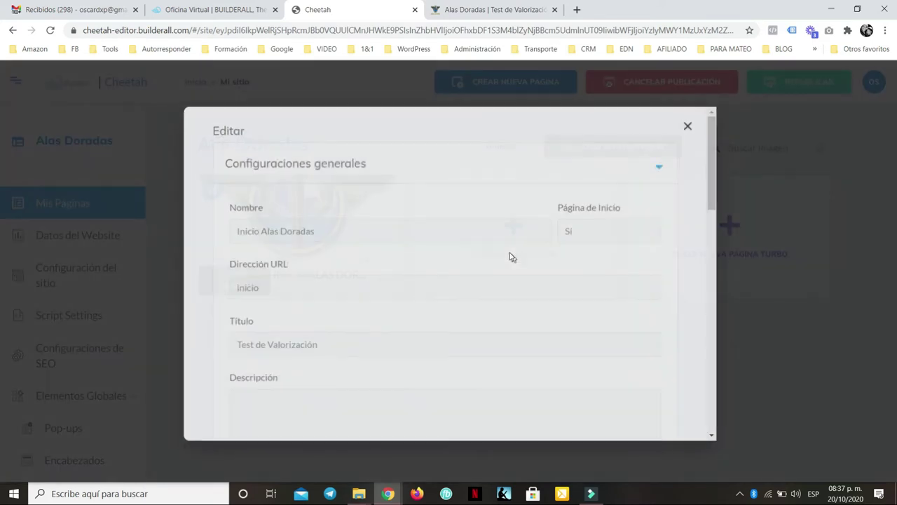
scroll(510, 253, "down", 15)
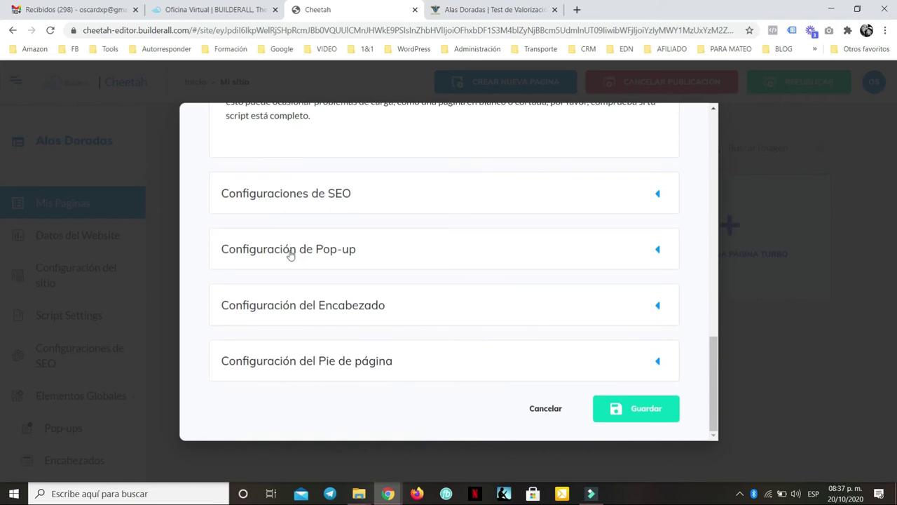
left_click(345, 362)
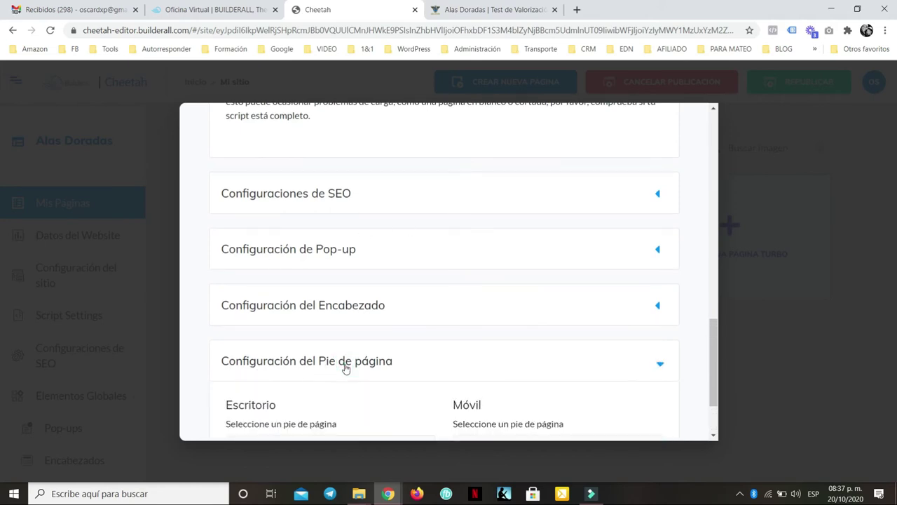
scroll(452, 273, "down", 2)
left_click(348, 353)
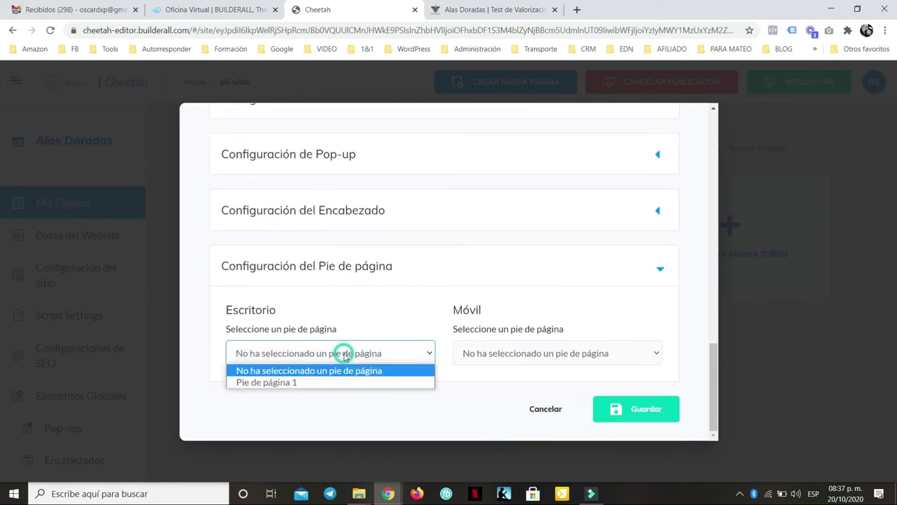
left_click(292, 382)
left_click(481, 354)
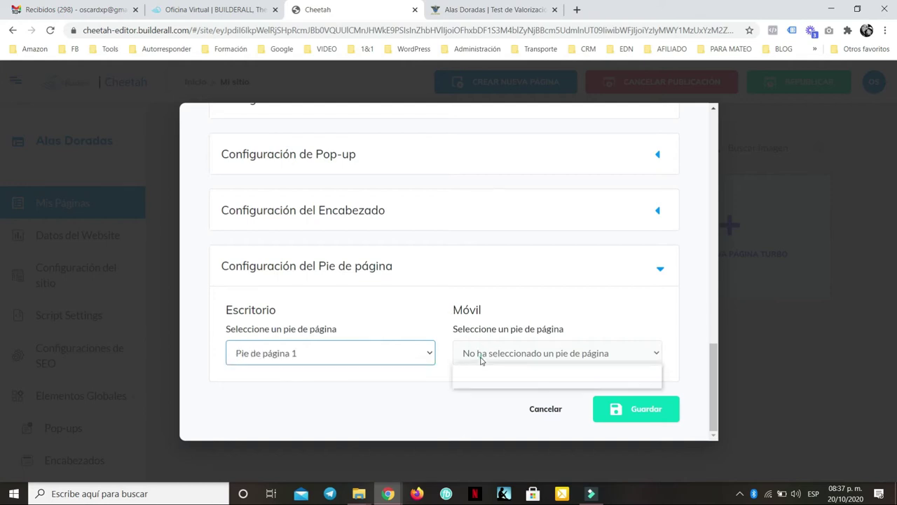
left_click(493, 382)
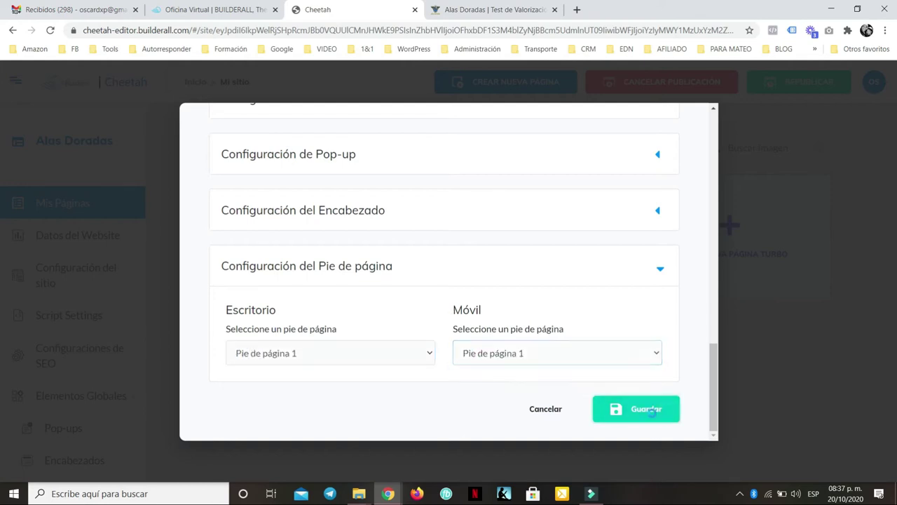
left_click(658, 420)
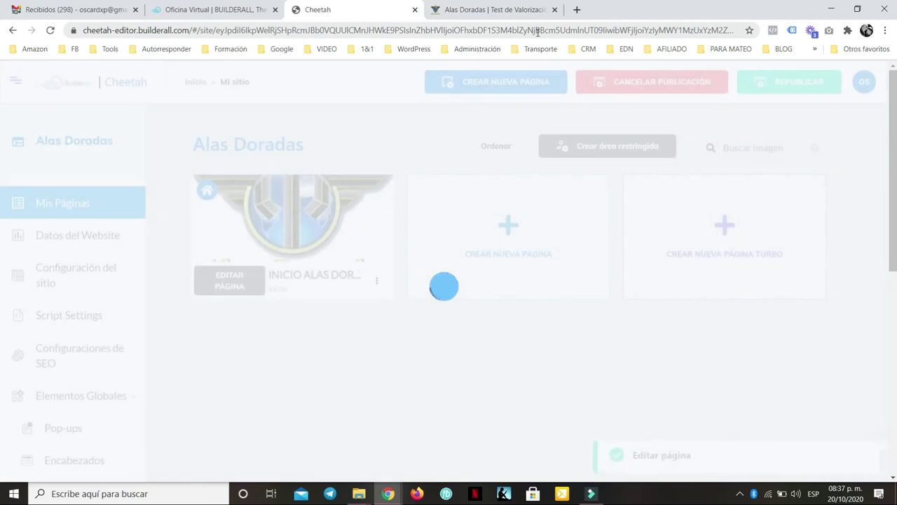
Reopen the footer Pie de página 1 in the editor and examine its layout in mobile view.
scroll(120, 304, "down", 4)
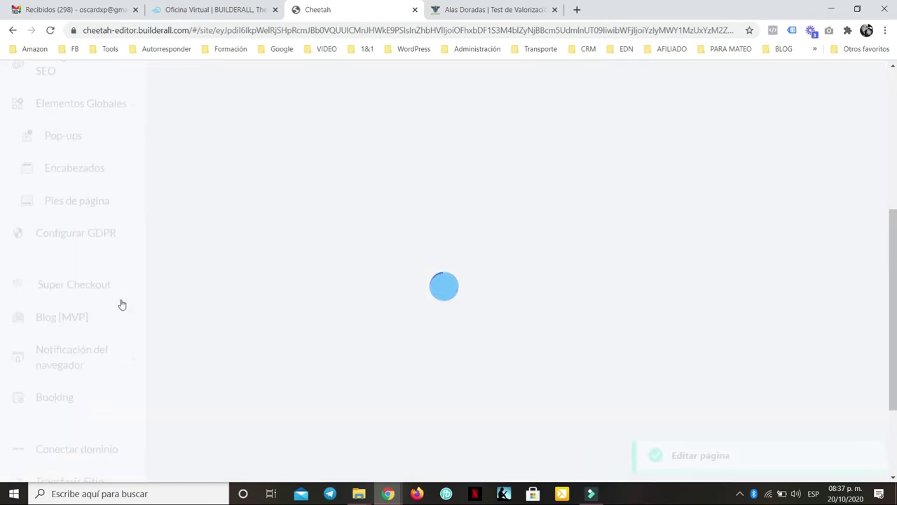
left_click(82, 196)
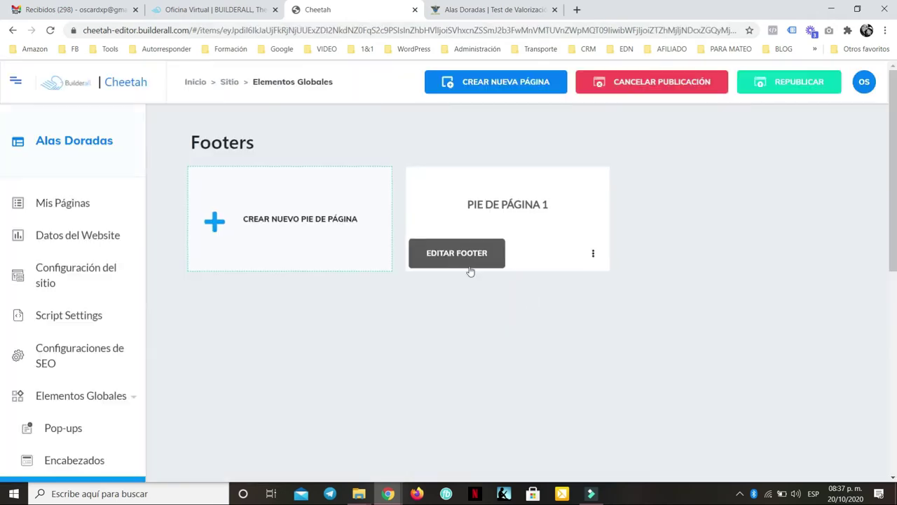
left_click(461, 254)
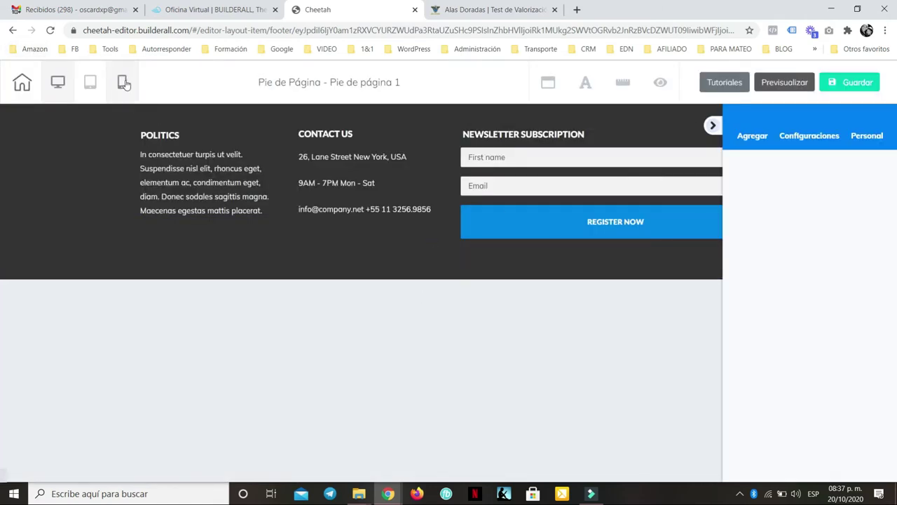
left_click(123, 82)
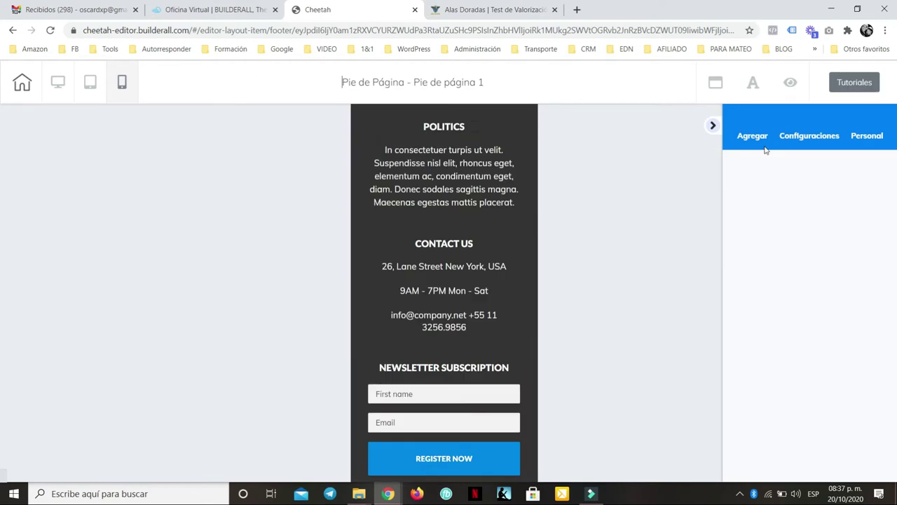
scroll(498, 250, "down", 1)
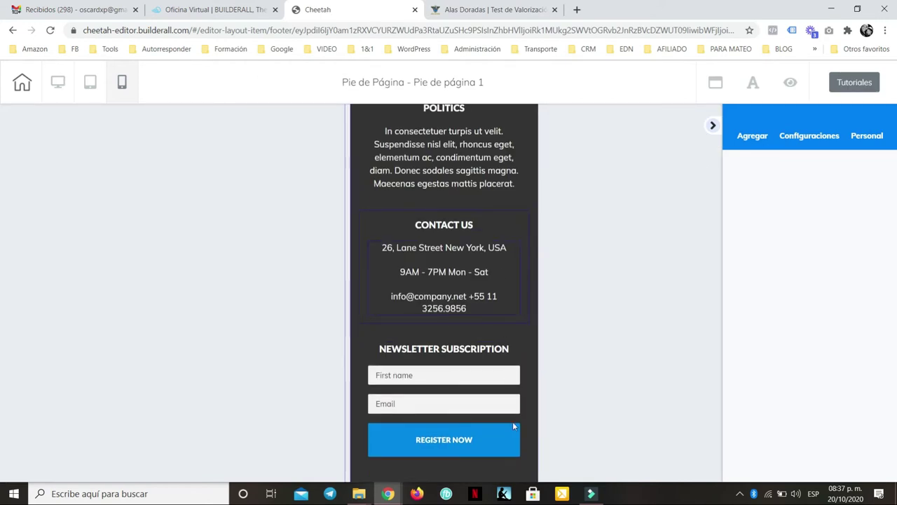
scroll(481, 291, "up", 1)
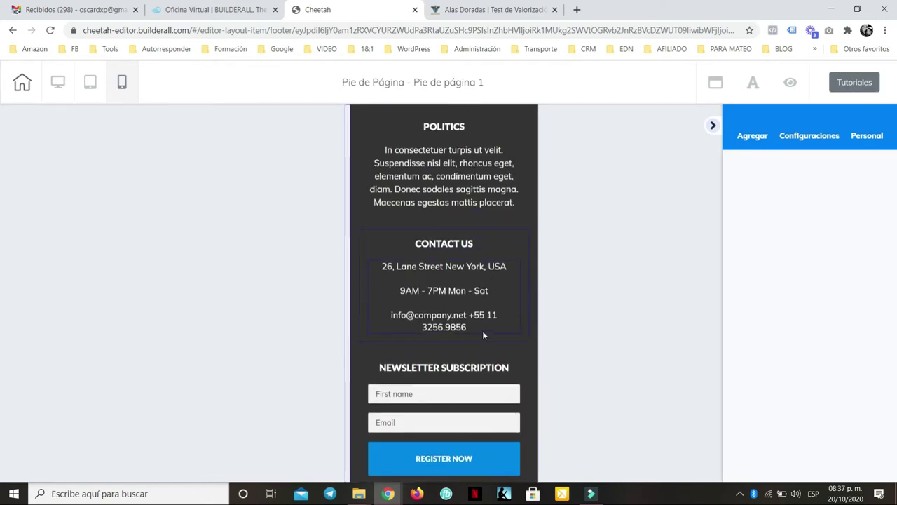
Move the Newsletter Subscription box above the Contact Us box in the mobile footer.
left_click(465, 359)
left_click(411, 349)
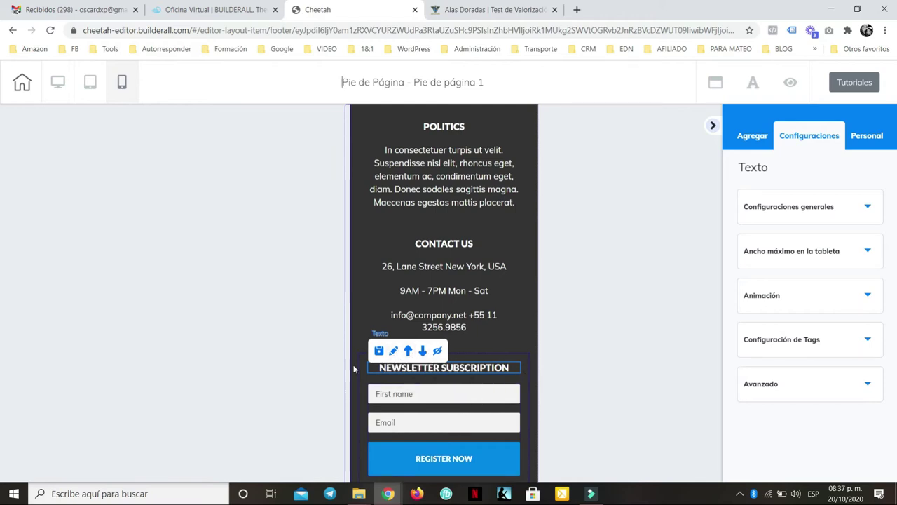
left_click(358, 386)
left_click(358, 386)
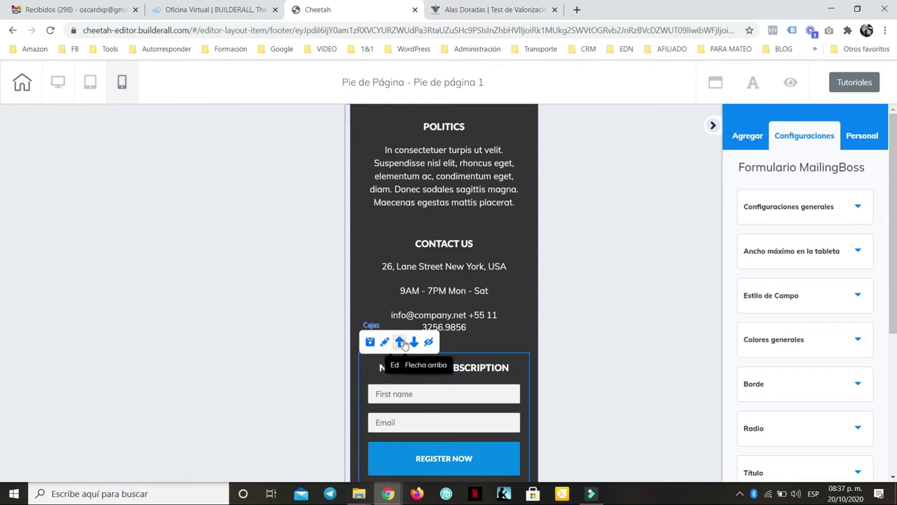
left_click(400, 342)
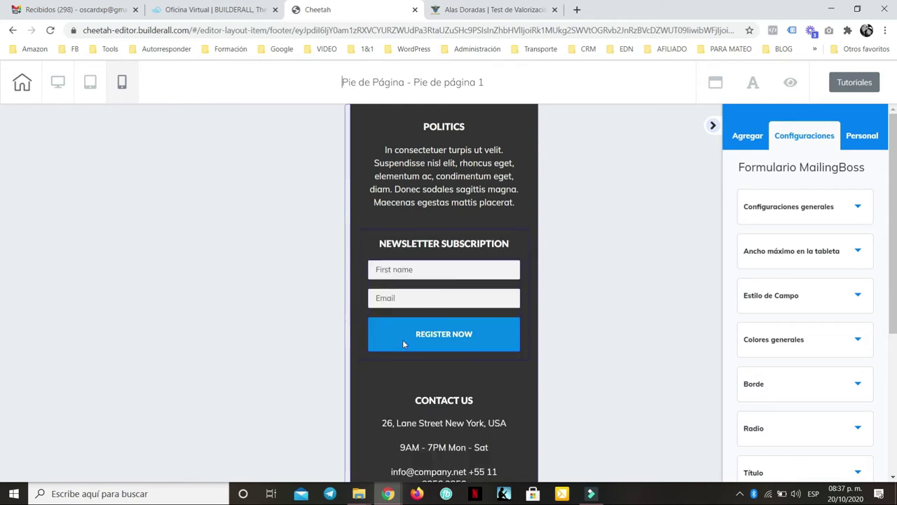
Move the Newsletter Subscription box above the Politics box so it leads the mobile footer.
left_click(360, 258)
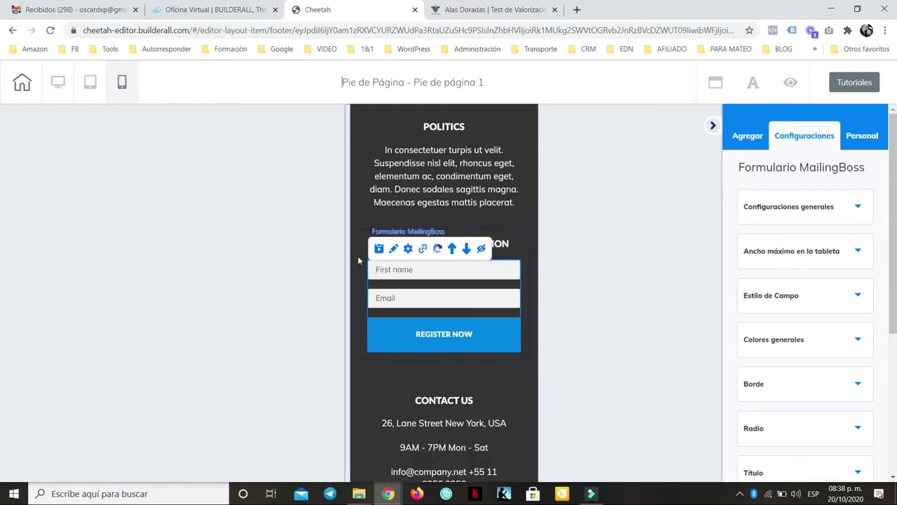
left_click(358, 258)
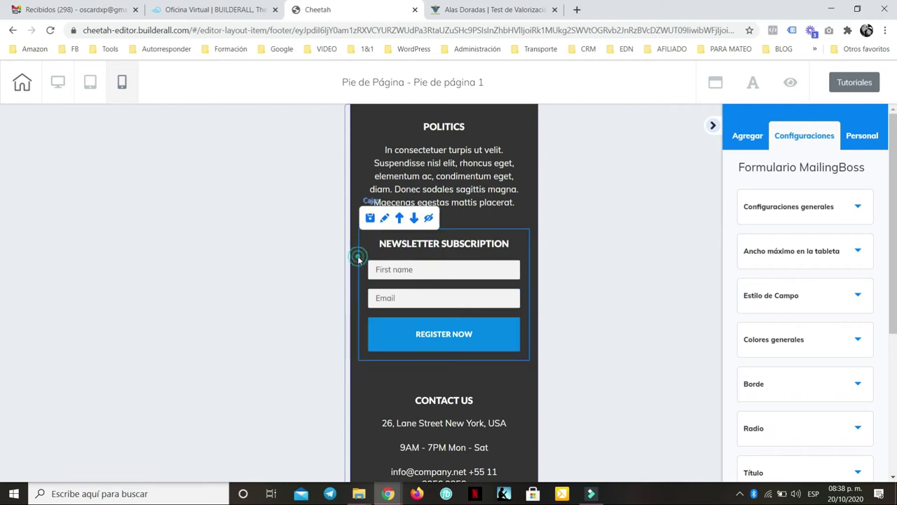
left_click(399, 218)
mouse_move(592, 496)
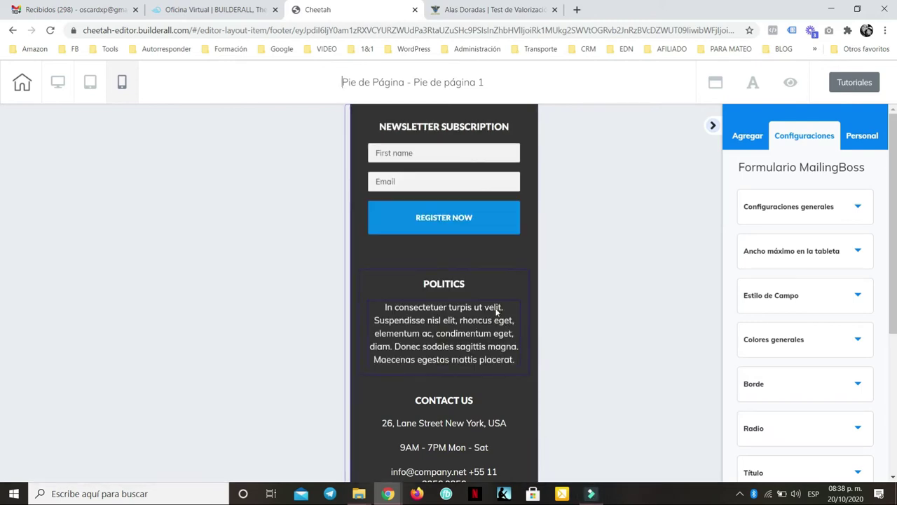
Move the Politics box below the Contact Us box in the mobile footer, return to desktop view and save the footer.
scroll(472, 266, "down", 1)
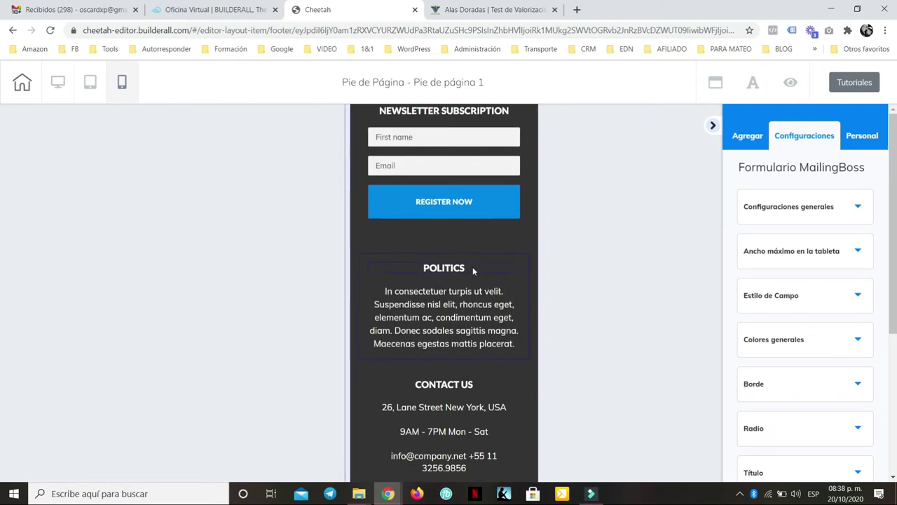
left_click(360, 256)
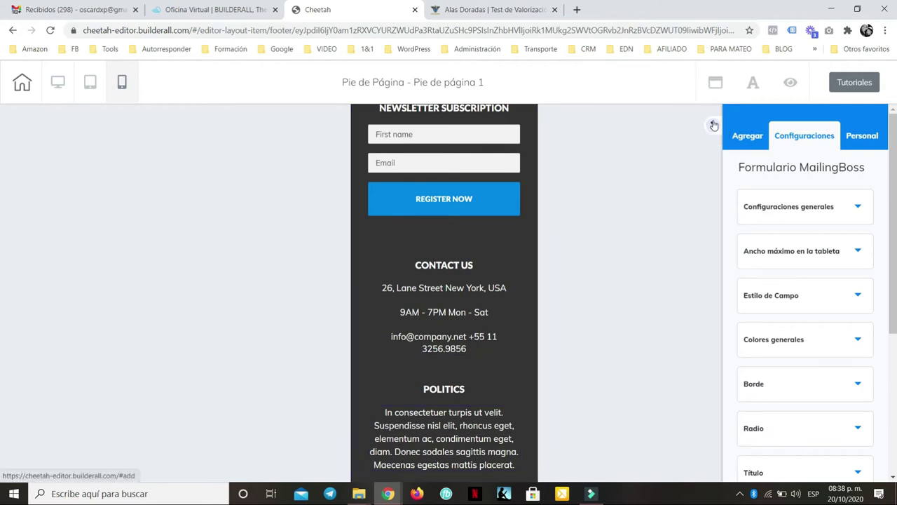
left_click(57, 81)
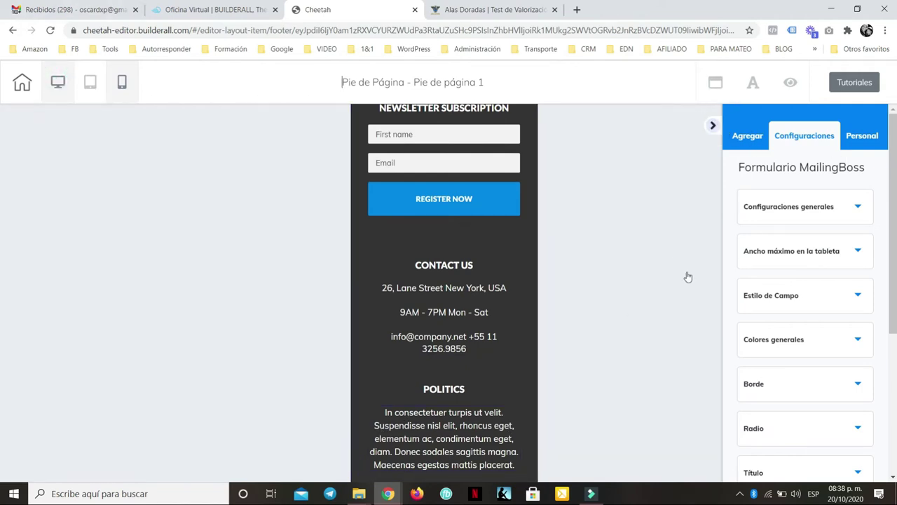
left_click(855, 82)
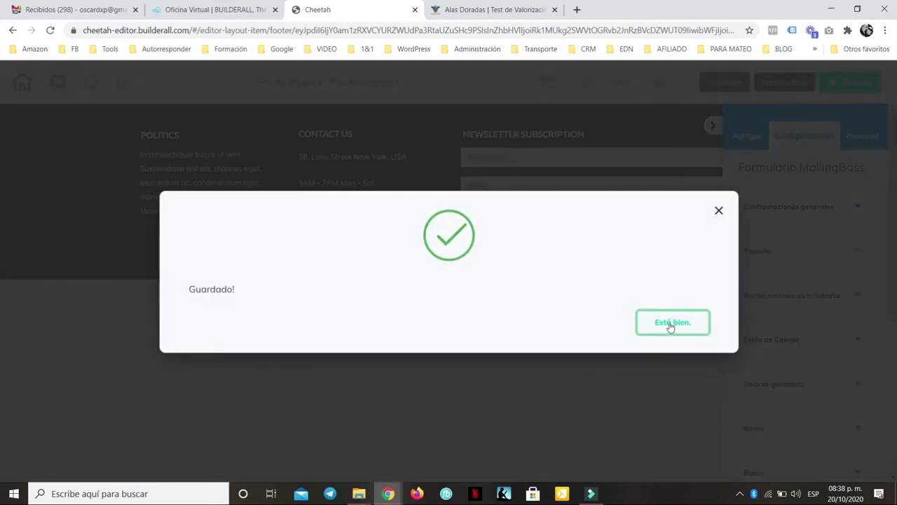
left_click(696, 328)
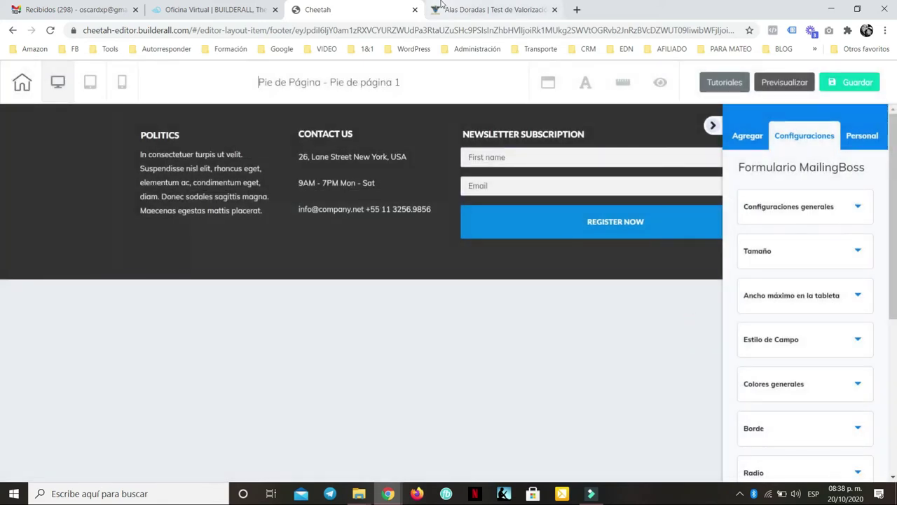
Switch to the published Alas Doradas inicio page, reload it and examine the footer at its end.
left_click(469, 9)
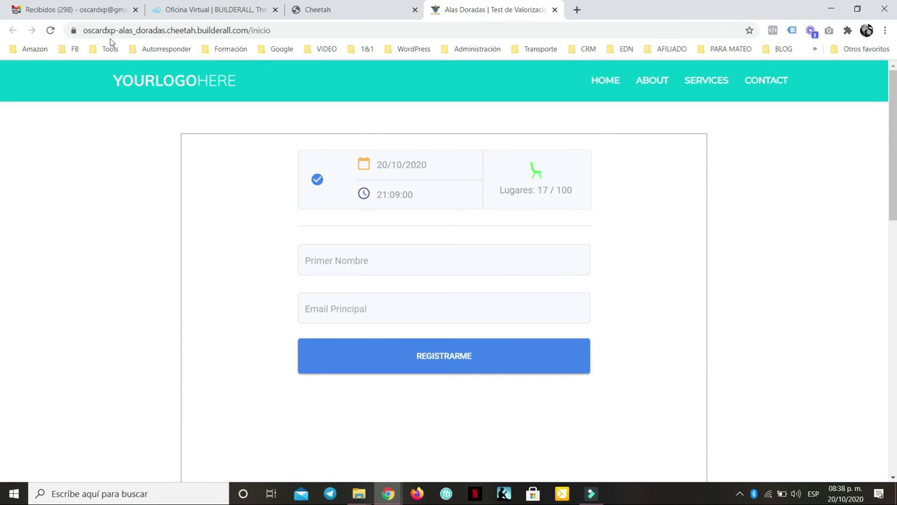
key("F5")
scroll(154, 133, "down", 2)
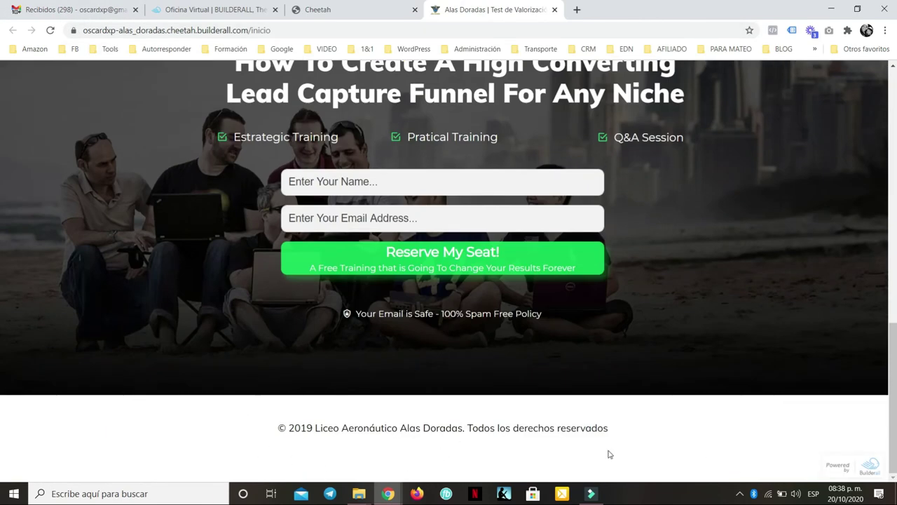
key("F5")
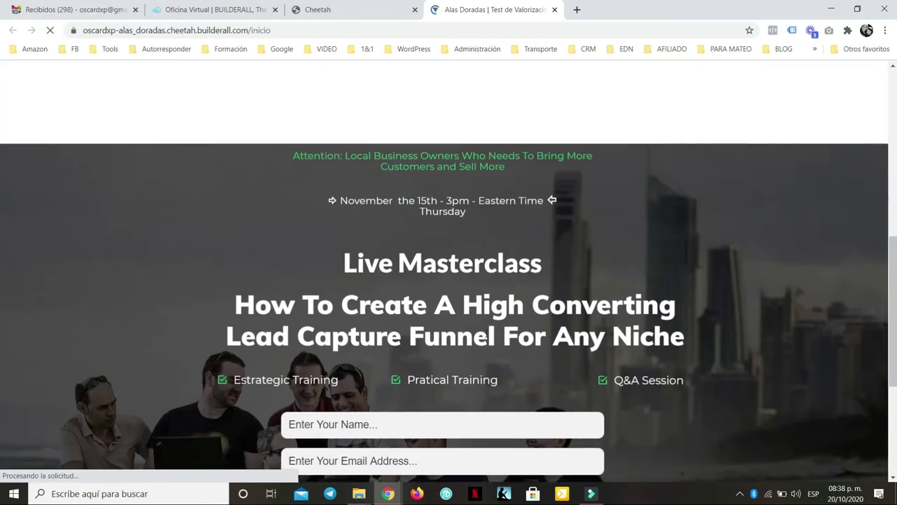
scroll(487, 337, "down", 3)
Leave the footer editor with its changes saved and open the Inicio Alas Doradas page for editing.
left_click(351, 8)
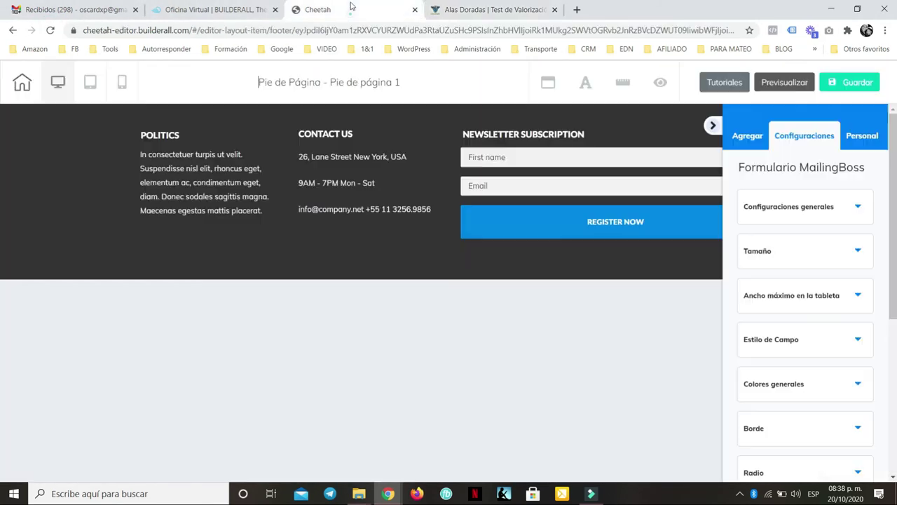
left_click(22, 85)
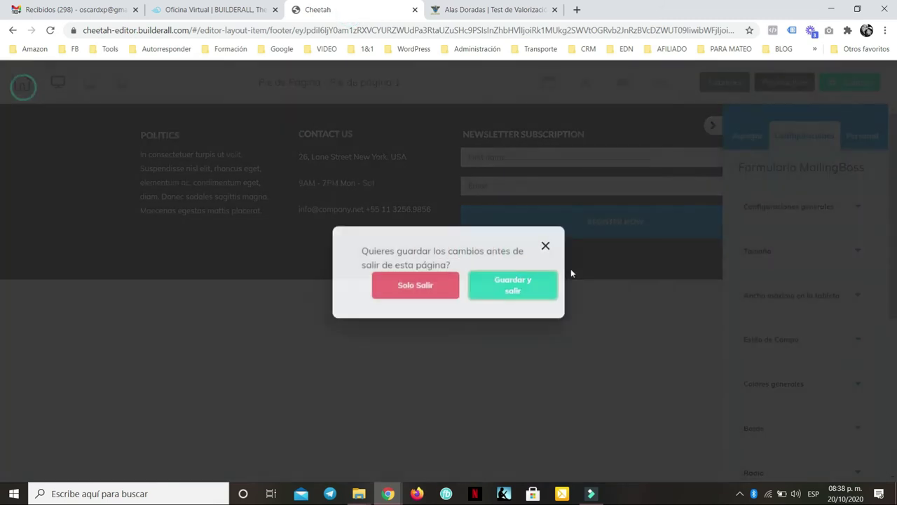
left_click(531, 292)
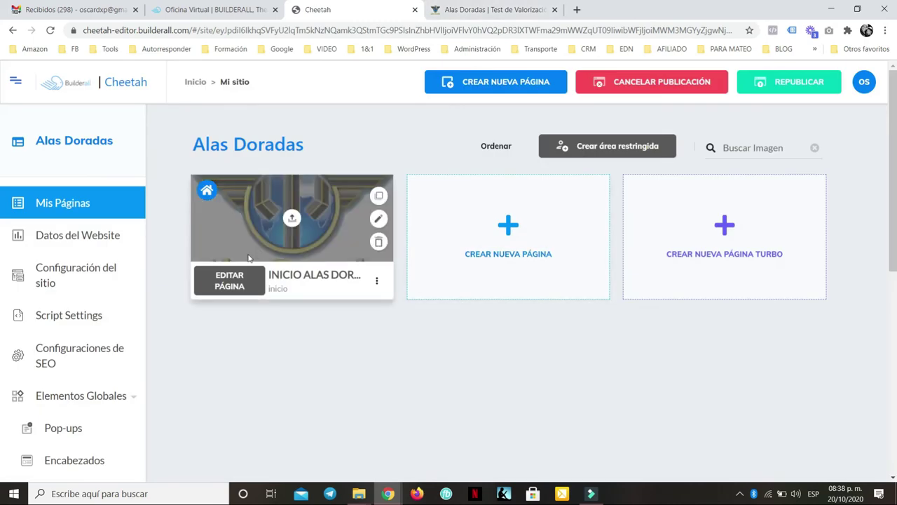
left_click(229, 281)
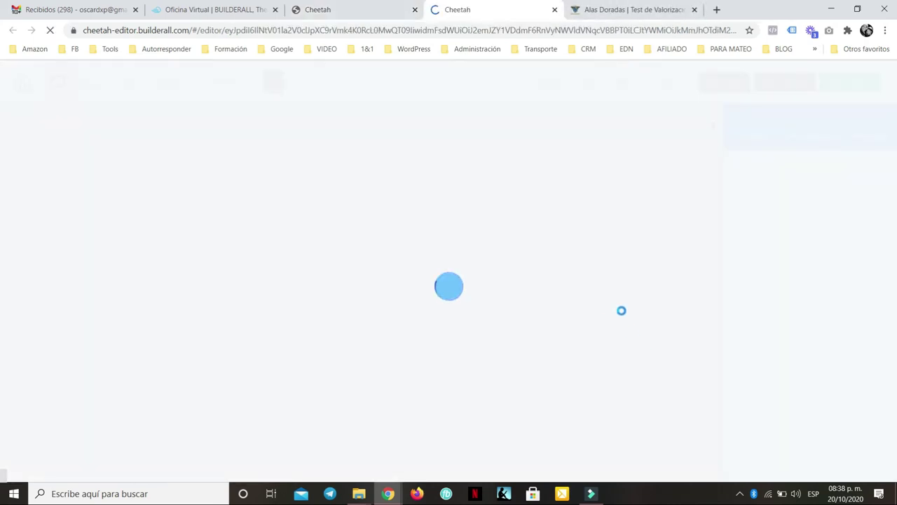
left_click(631, 9)
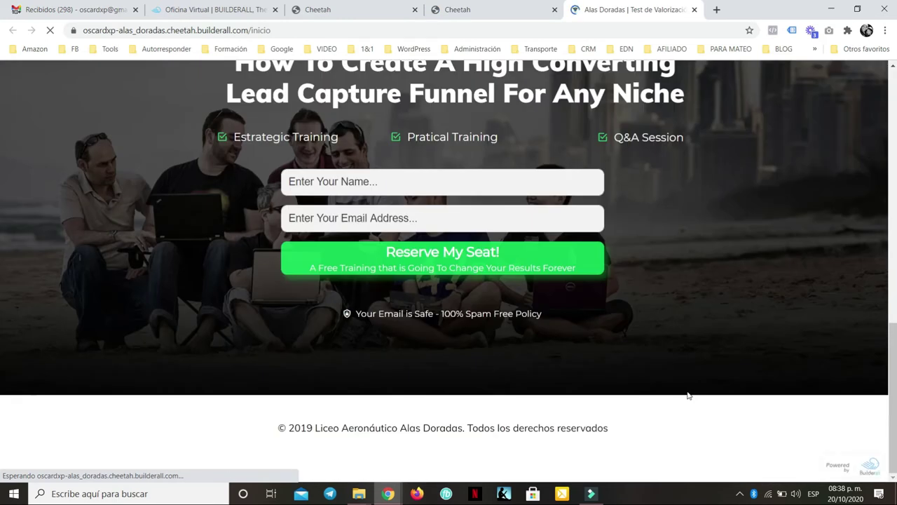
left_click(489, 10)
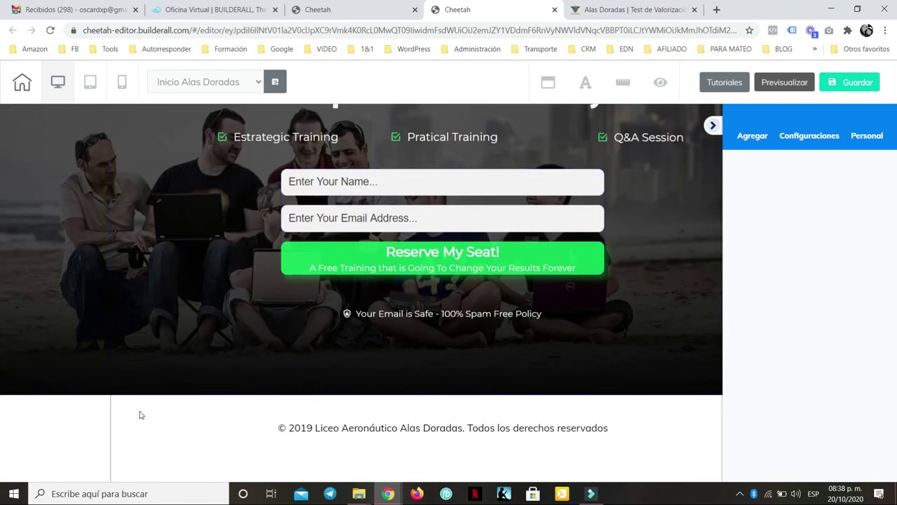
Delete the old panel with the 2019 copyright line at the end of Inicio Alas Doradas, save the page and publish the site.
left_click(128, 398)
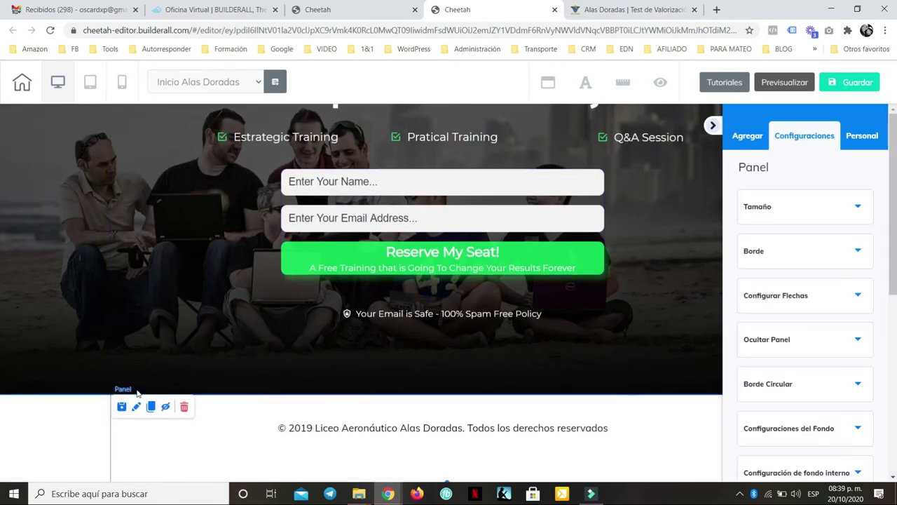
left_click(185, 408)
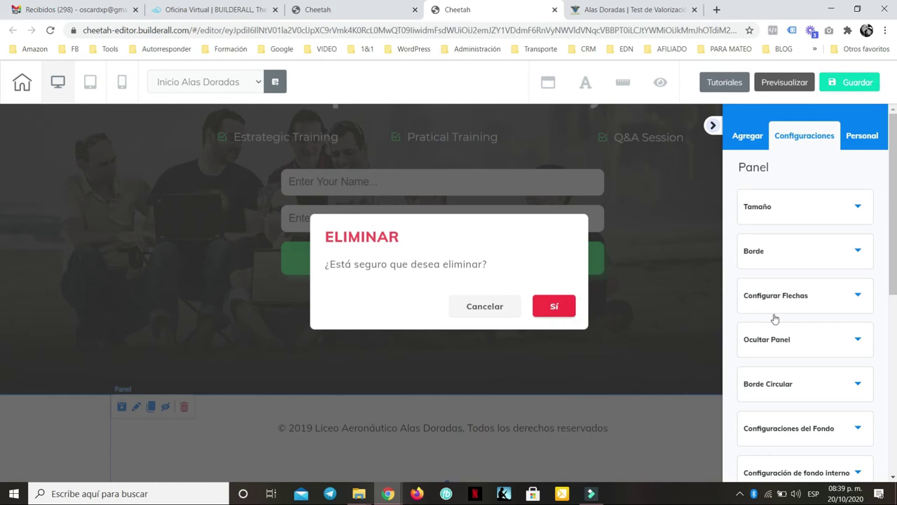
left_click(551, 307)
scroll(589, 296, "down", 2)
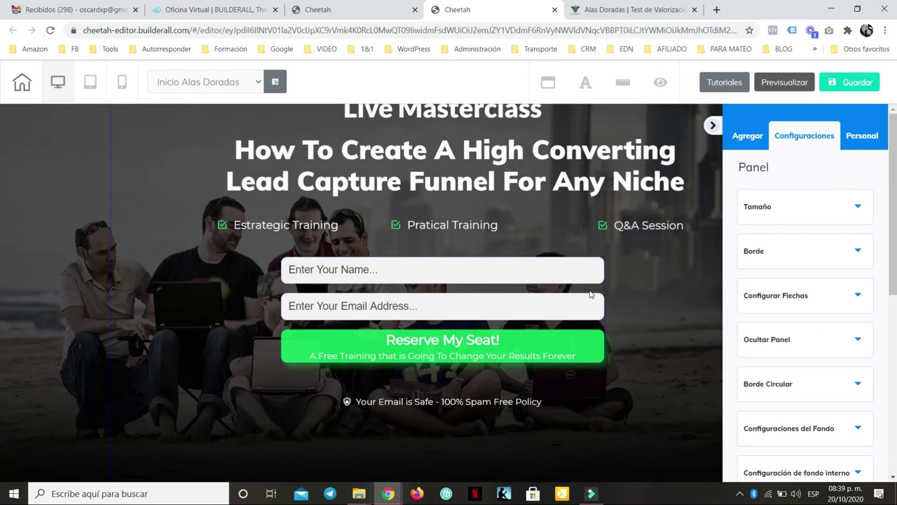
left_click(851, 82)
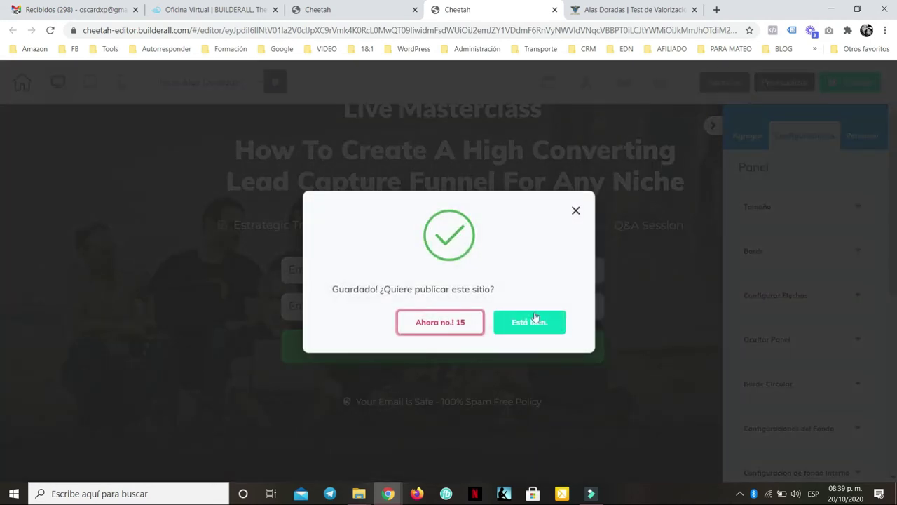
left_click(532, 321)
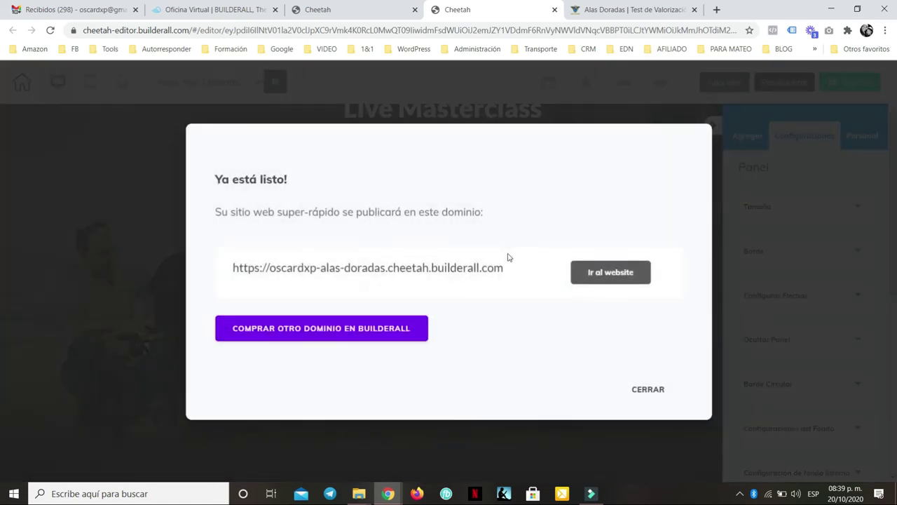
View the published website from the publication dialog, and close both website tabs and the dialog.
left_click(625, 281)
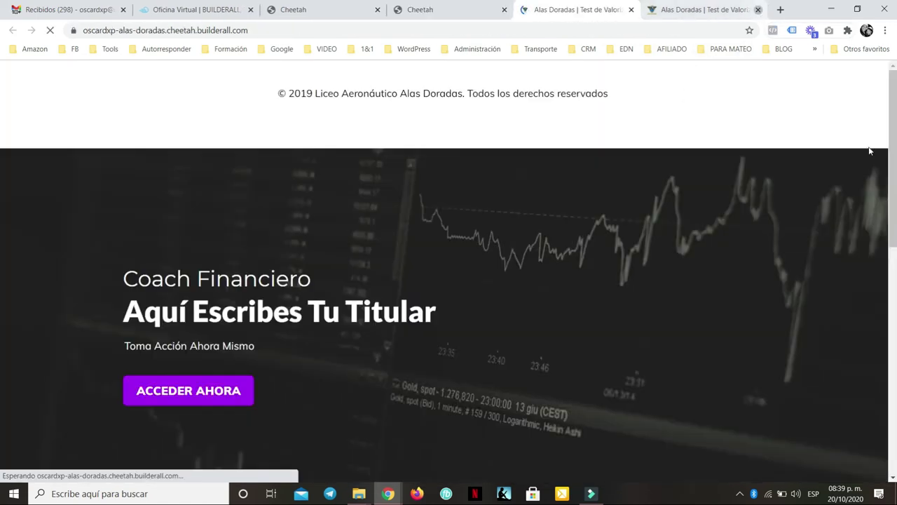
left_click(758, 9)
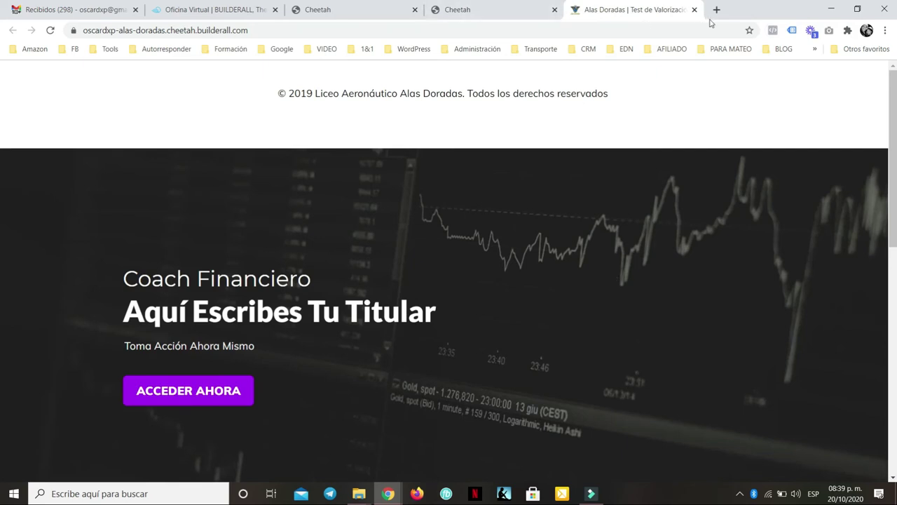
left_click(695, 10)
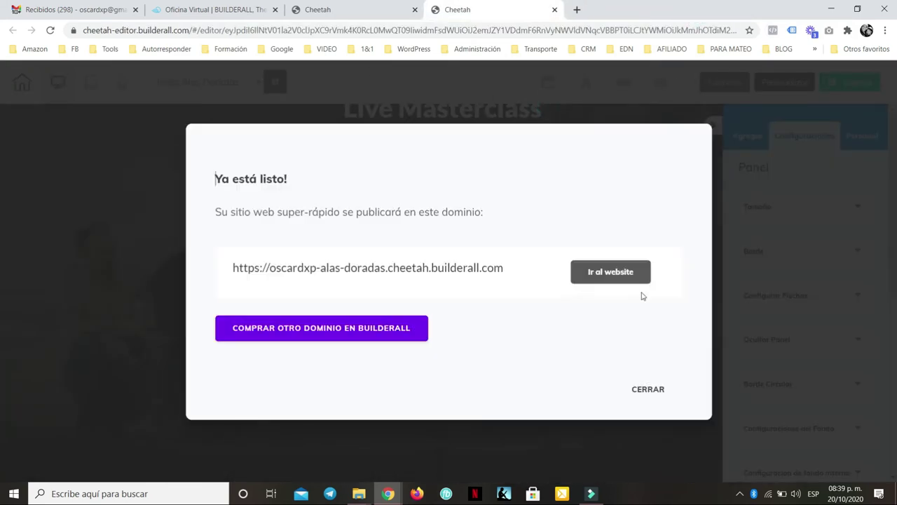
left_click(646, 388)
scroll(527, 211, "down", 5)
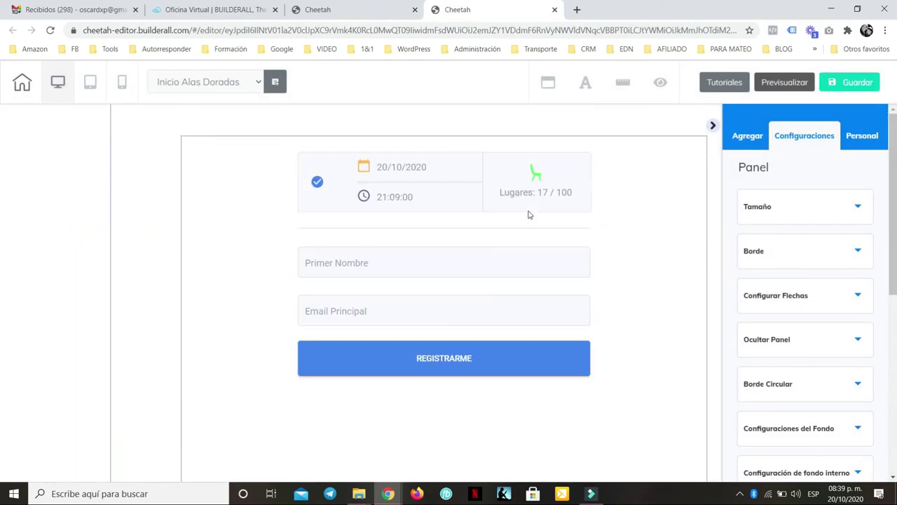
Open the published Inicio Alas Doradas page from the site's page list and examine its global header and footer.
left_click(364, 10)
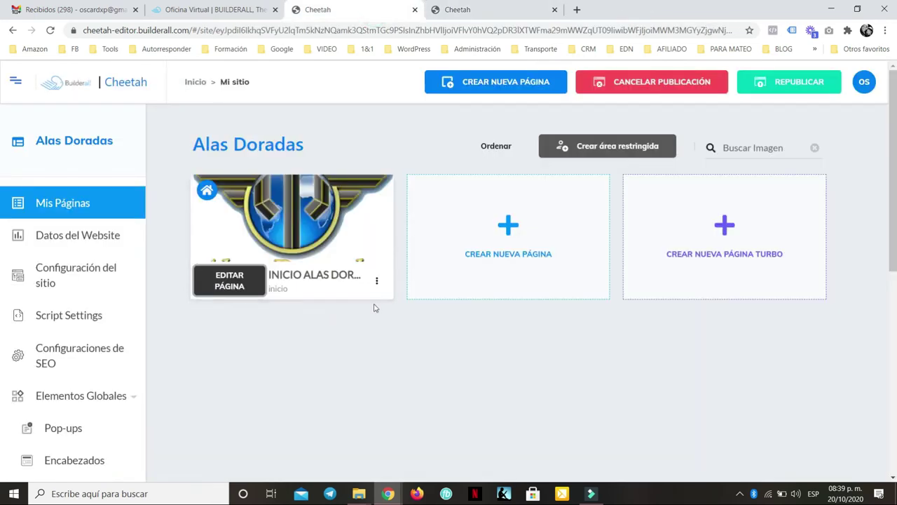
left_click(374, 281)
left_click(328, 331)
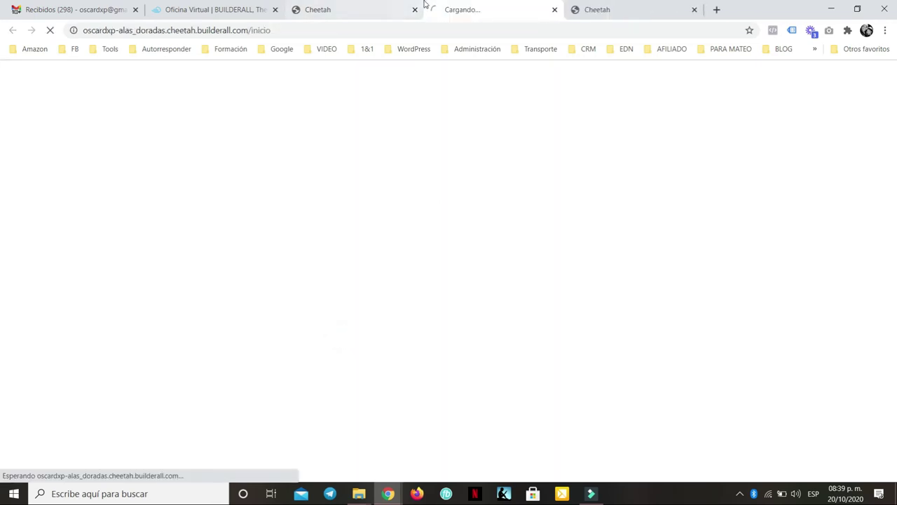
scroll(781, 211, "down", 5)
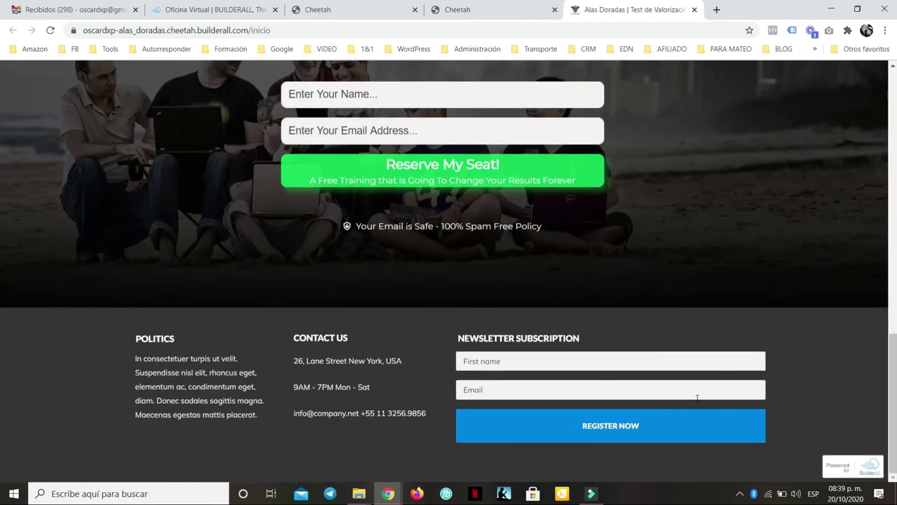
scroll(665, 306, "up", 15)
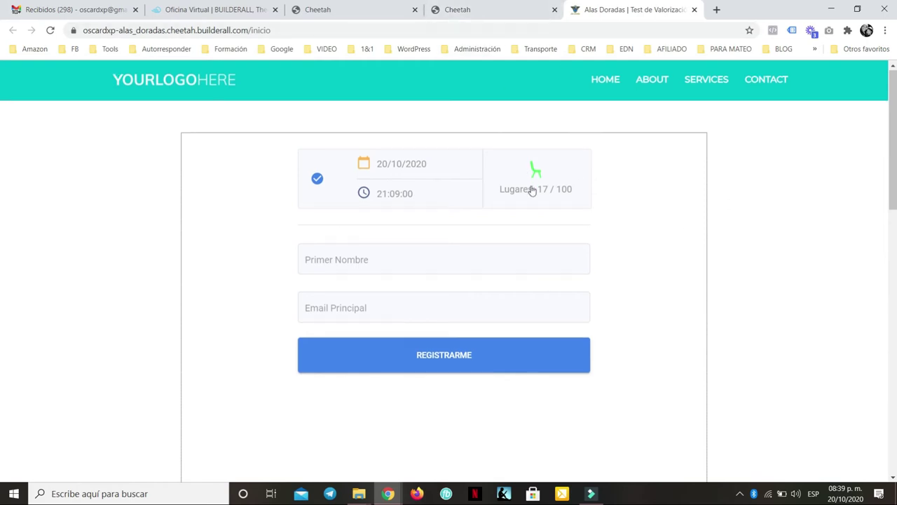
scroll(526, 188, "down", 15)
scroll(522, 187, "up", 15)
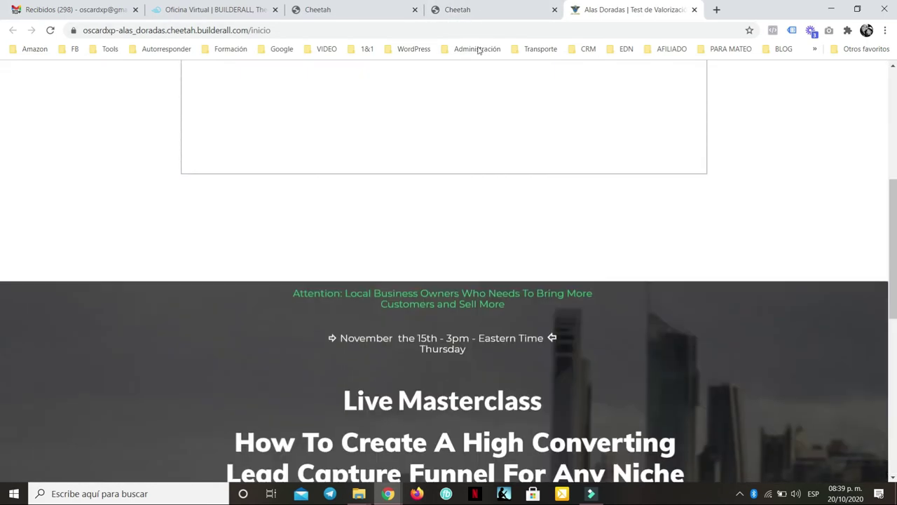
Close the page editor and duplicate the Inicio Alas Doradas page in the site's page list.
left_click(487, 8)
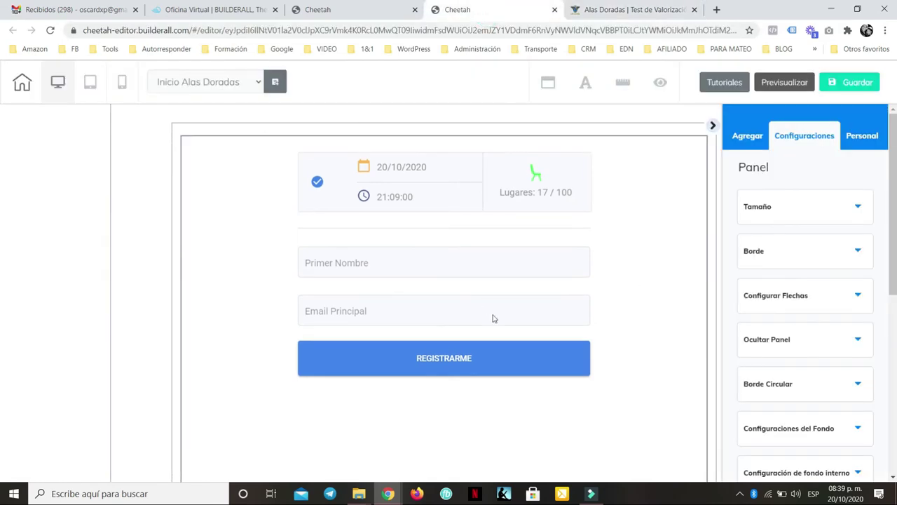
left_click(556, 12)
left_click(485, 107)
left_click(317, 9)
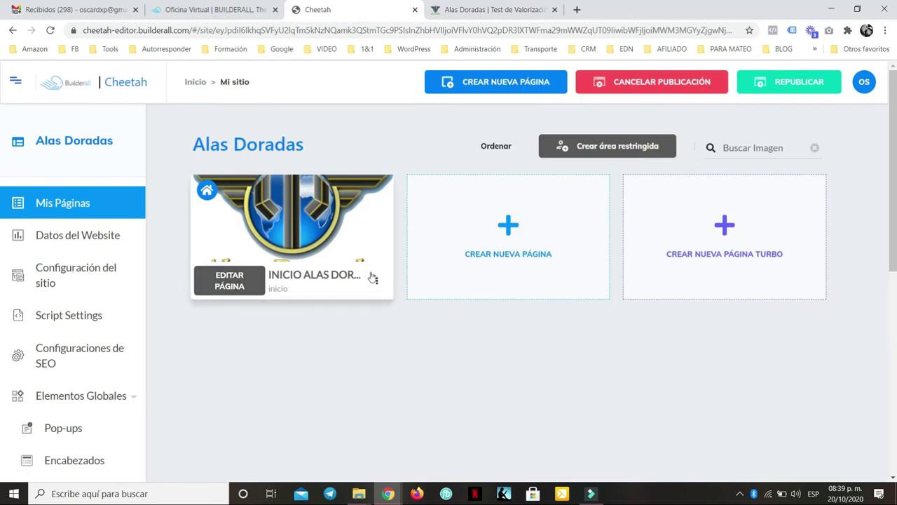
left_click(374, 280)
left_click(333, 356)
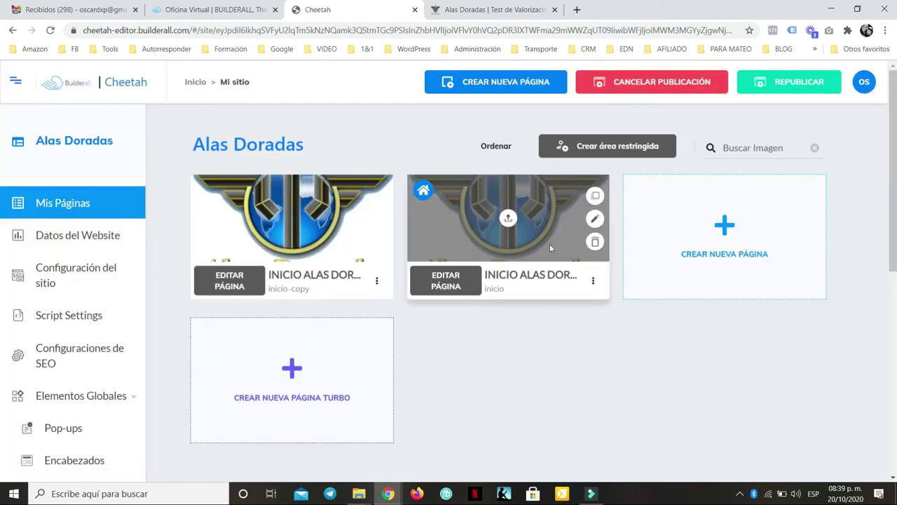
Open the site's global footers and duplicate Pie de página 1.
scroll(148, 322, "down", 6)
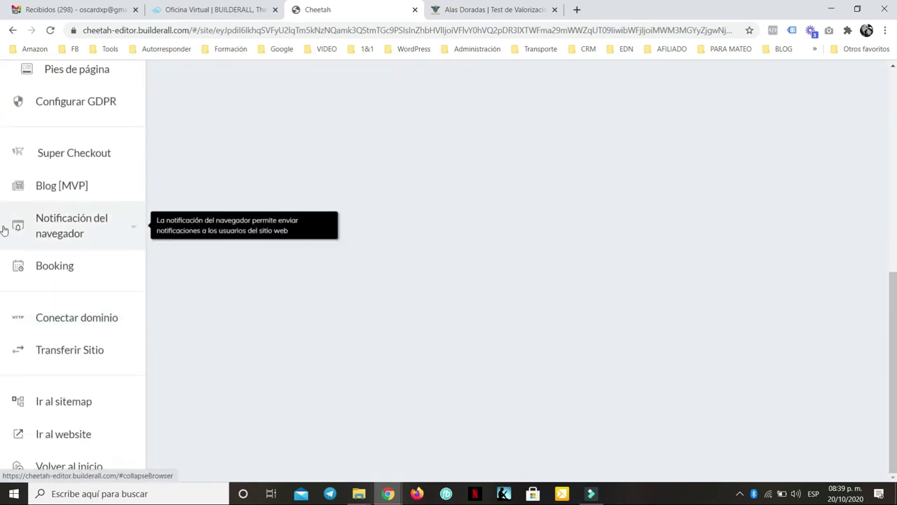
scroll(56, 182, "up", 2)
left_click(56, 188)
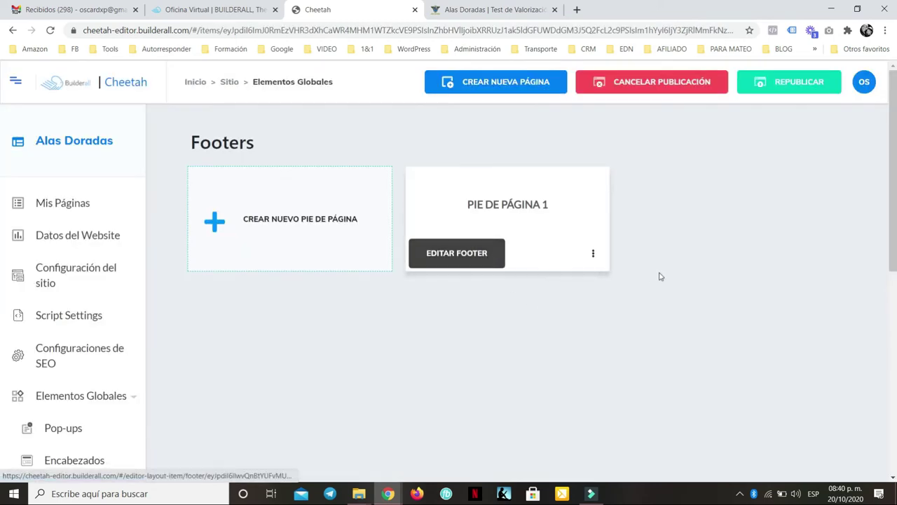
left_click(593, 253)
left_click(545, 308)
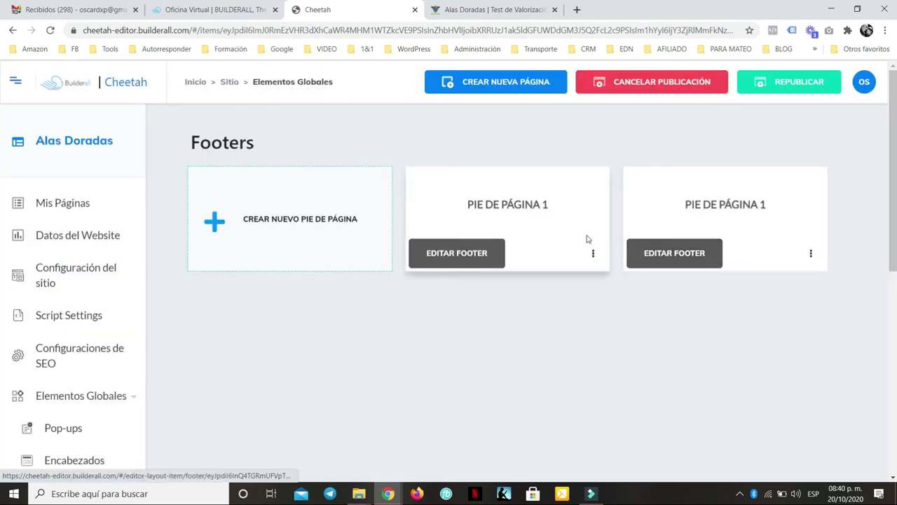
Set the duplicated footer's panel background to the fixed light gray color B6B6B6 and save the footer.
left_click(811, 253)
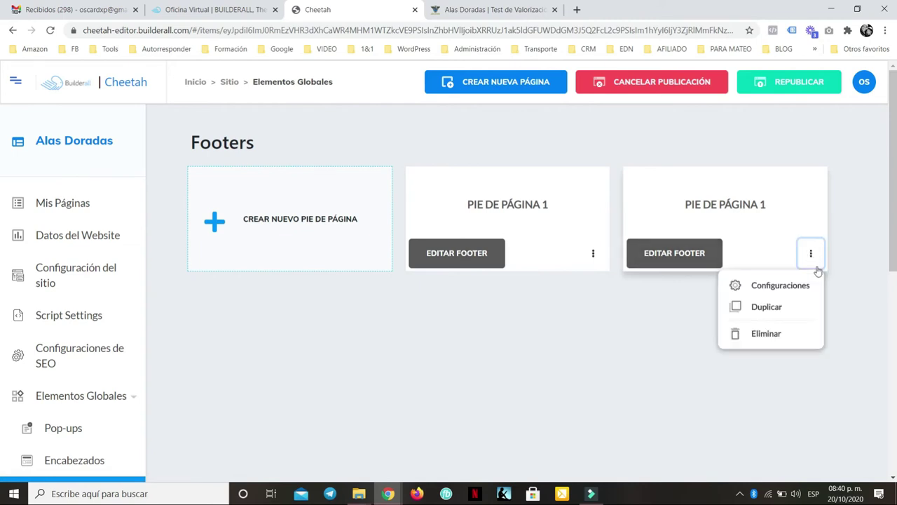
left_click(659, 256)
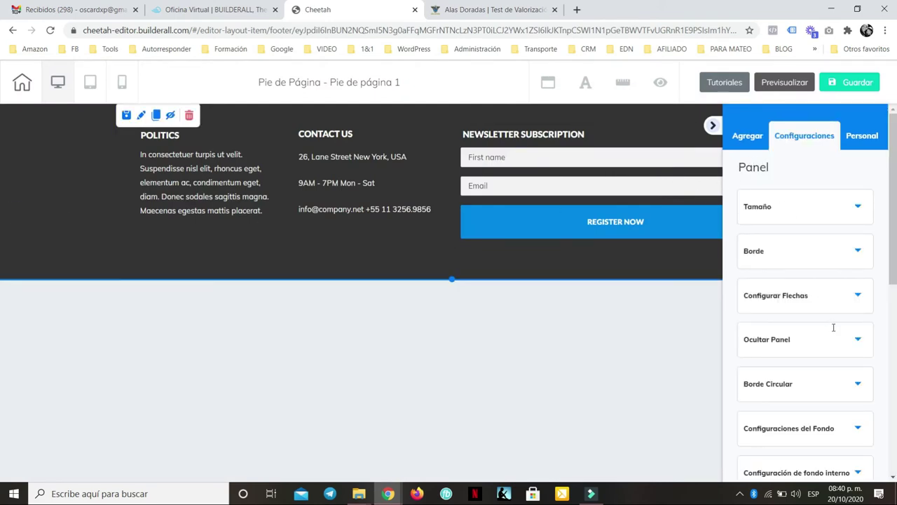
scroll(819, 295, "down", 2)
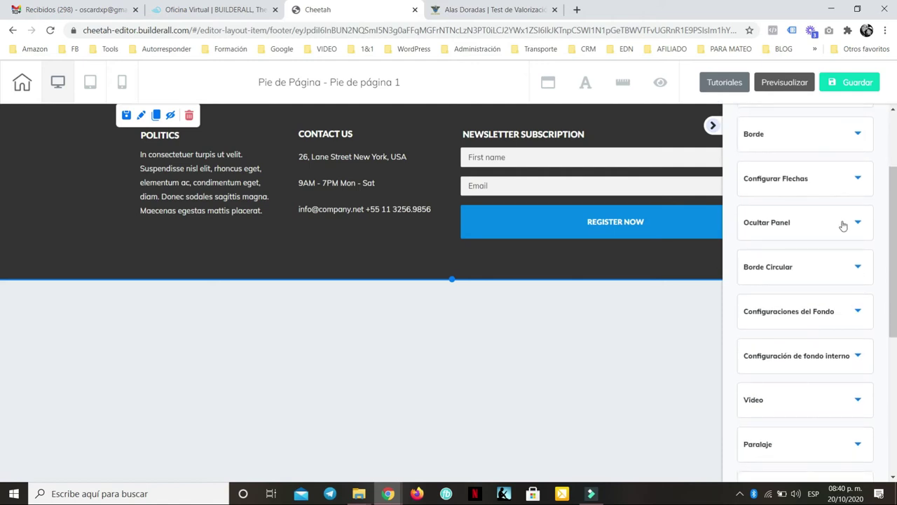
left_click(861, 315)
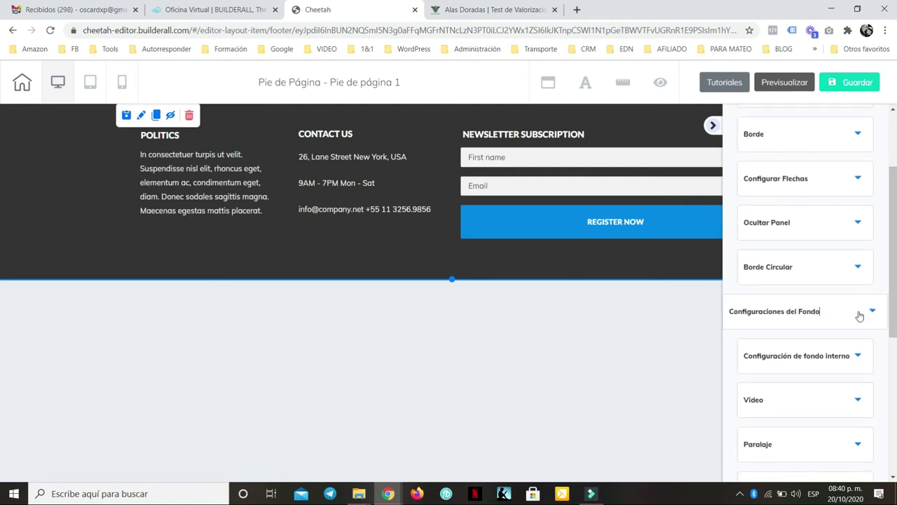
left_click(747, 175)
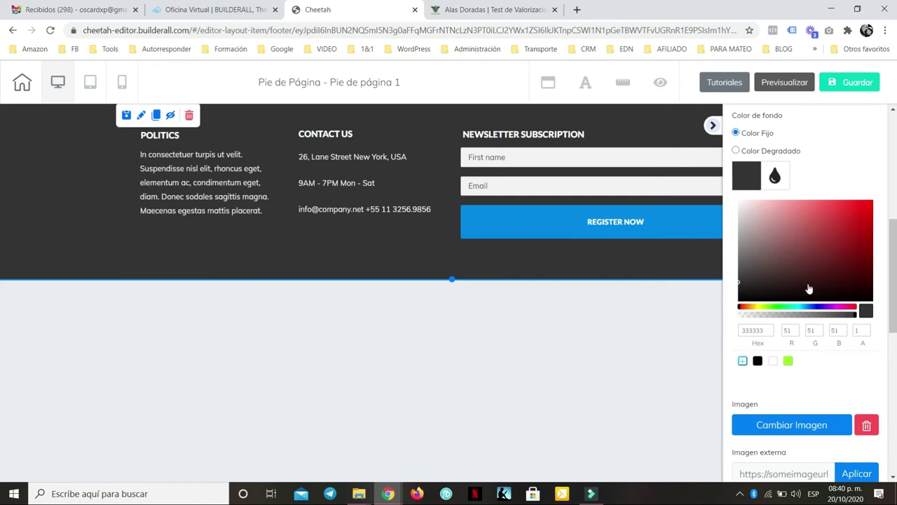
left_click_drag(753, 261, 727, 231)
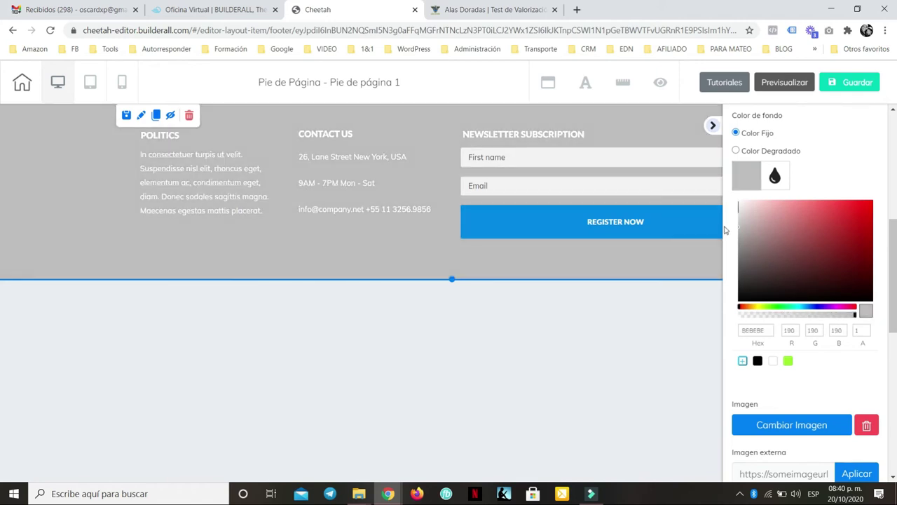
left_click(849, 83)
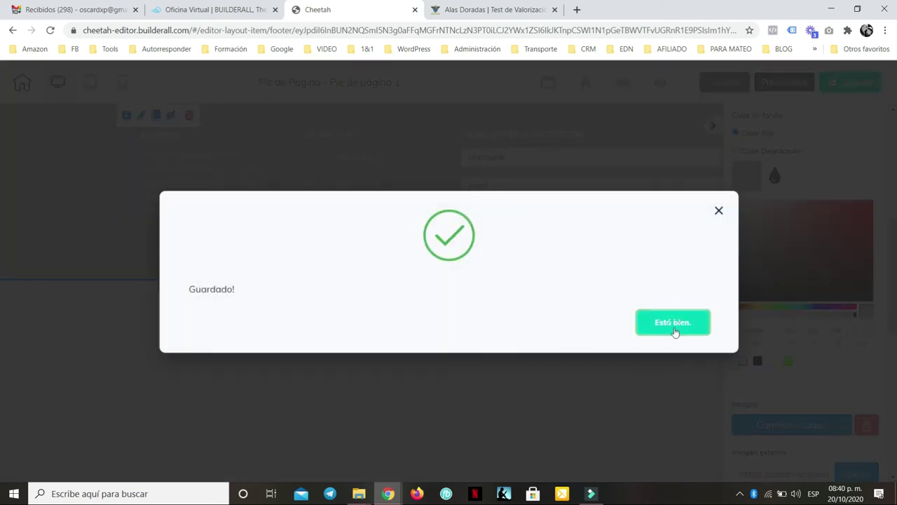
left_click(674, 331)
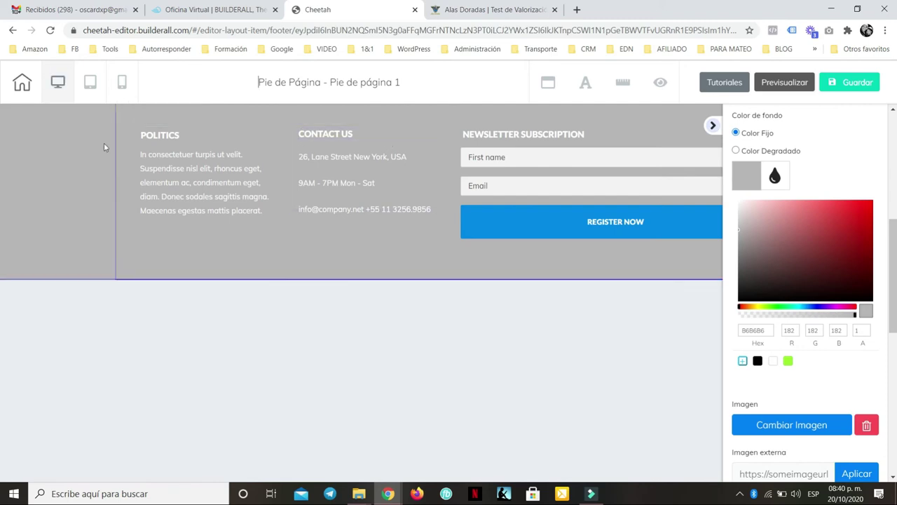
Leave the footer editor and open the site's list of global footers.
left_click(20, 82)
left_click(508, 282)
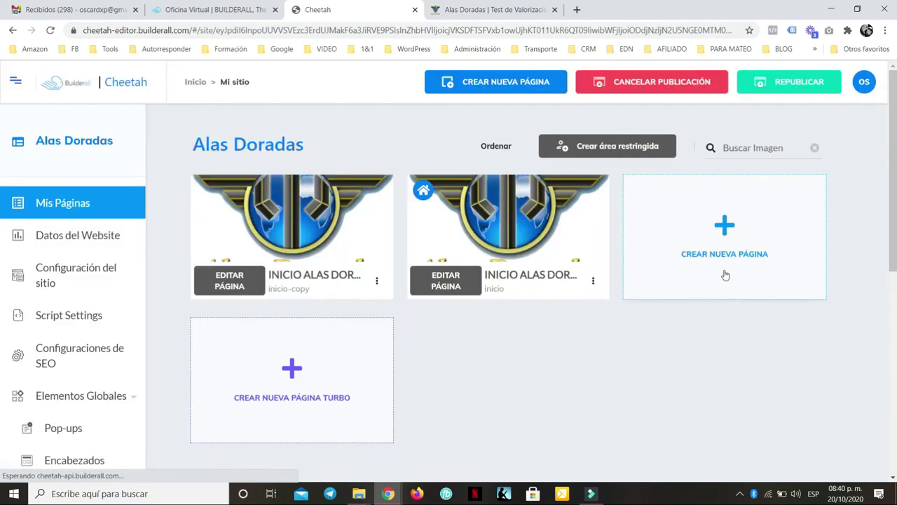
scroll(44, 280, "down", 6)
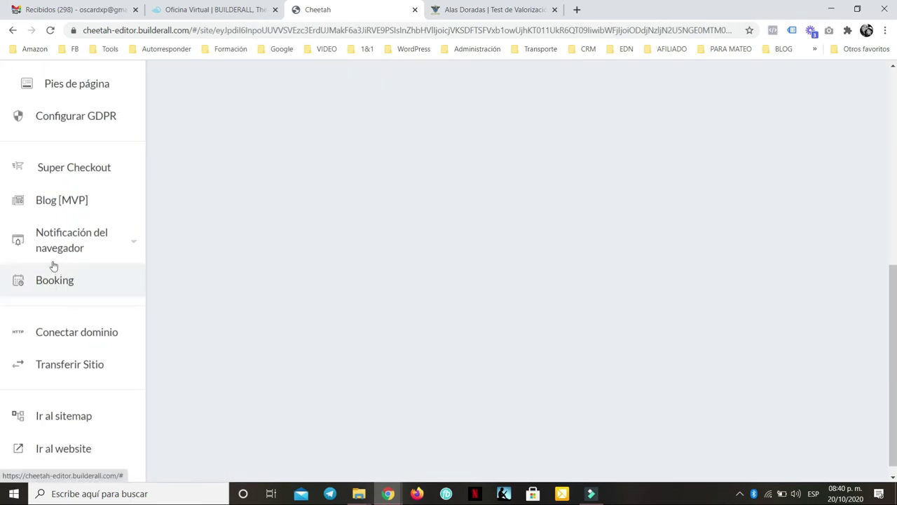
scroll(59, 197, "up", 2)
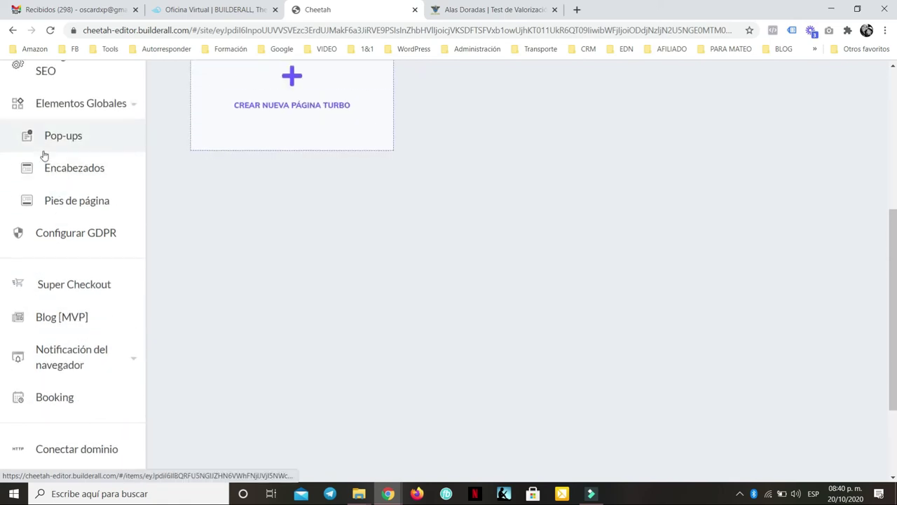
left_click(66, 203)
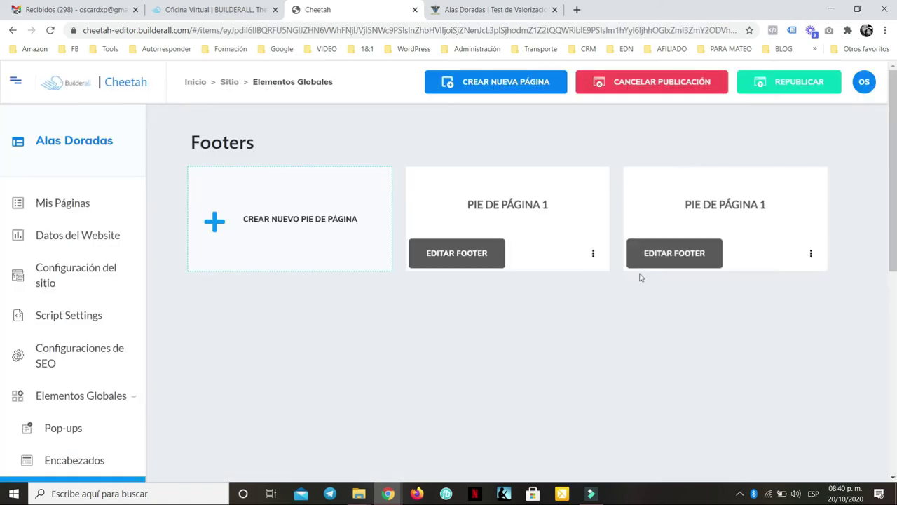
Check the name in each of the two footers' settings and cancel without saving.
left_click(811, 253)
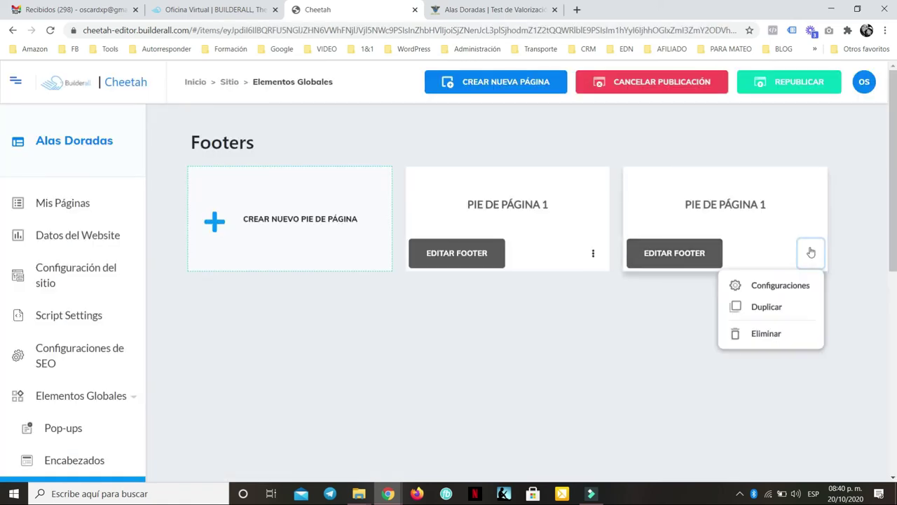
left_click(771, 288)
left_click(472, 267)
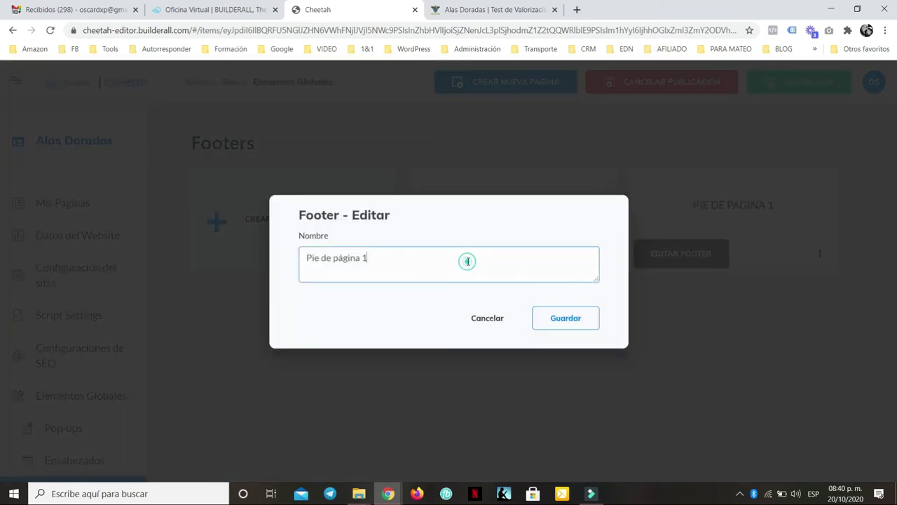
left_click(485, 320)
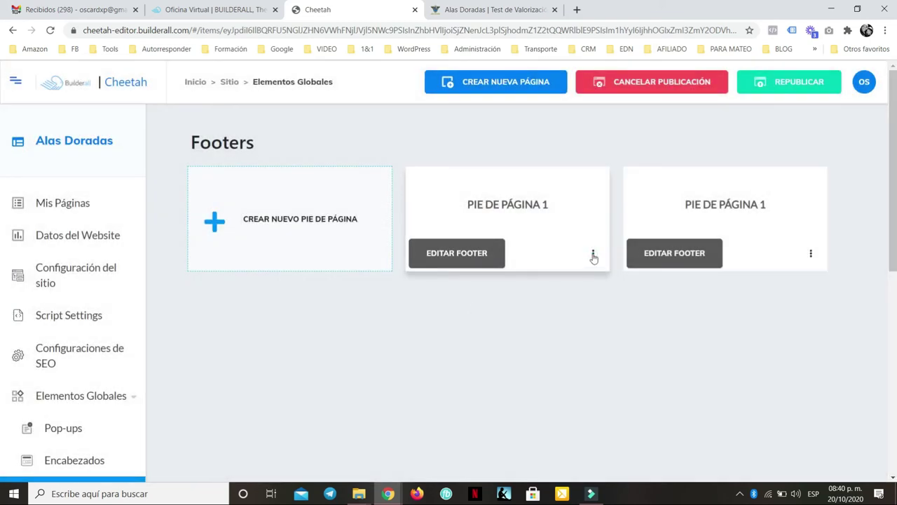
left_click(591, 253)
left_click(563, 289)
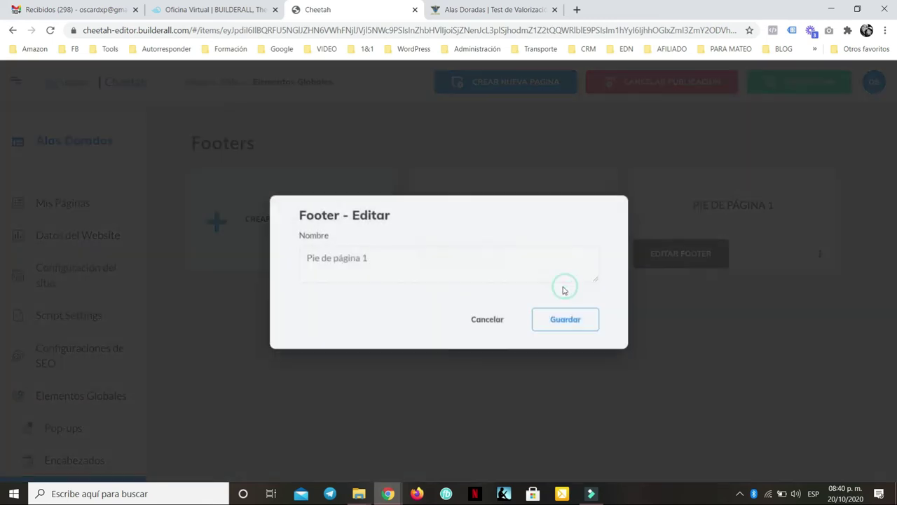
left_click(499, 324)
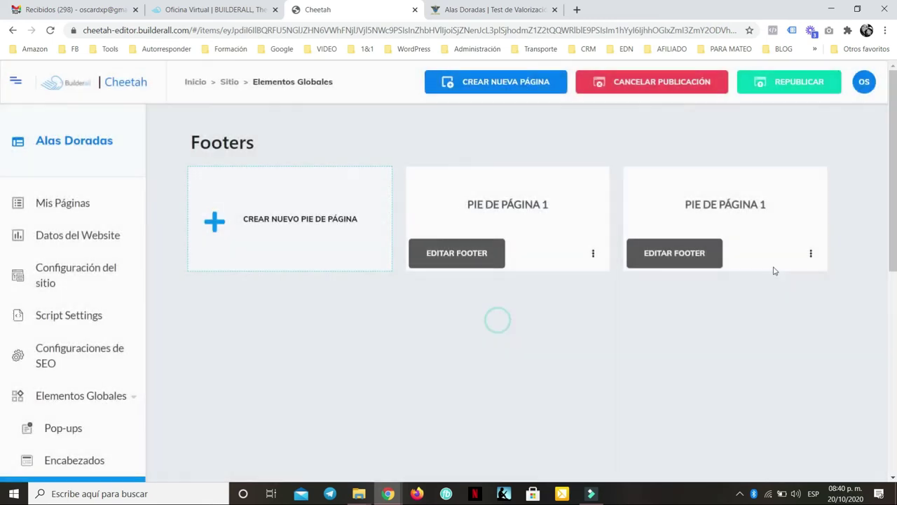
Rename the duplicated footer as Pie de página 2.
left_click(812, 257)
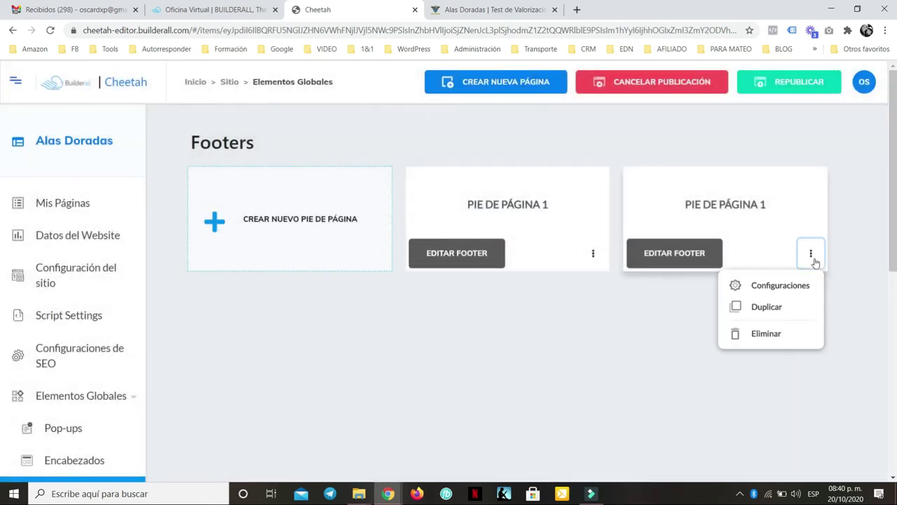
left_click(774, 295)
left_click(365, 258)
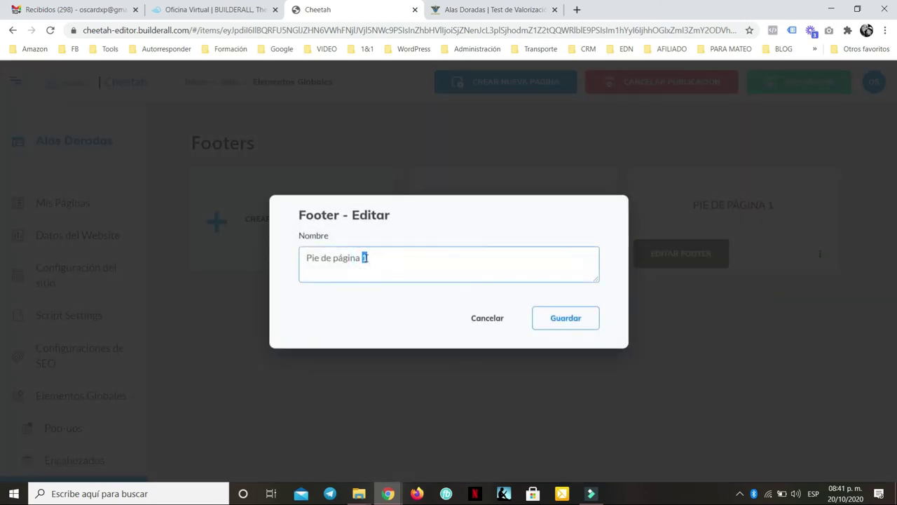
left_click(570, 324)
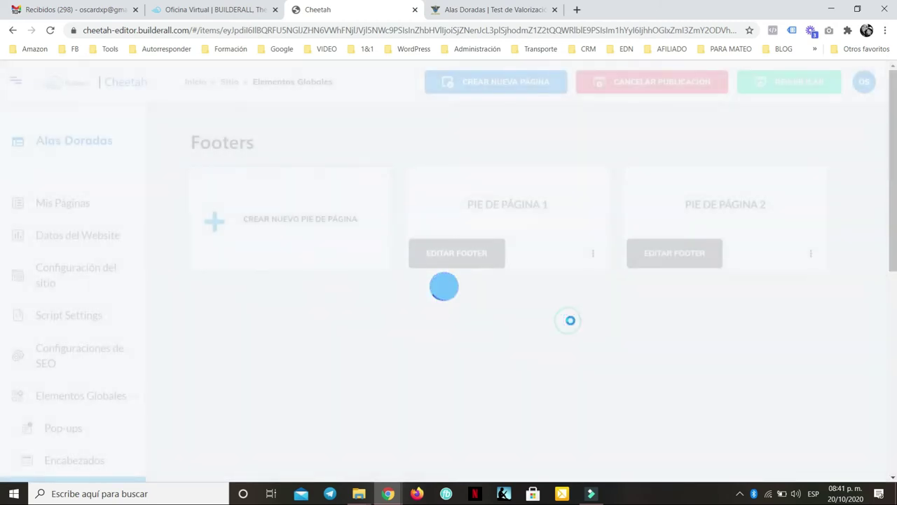
Open the Alas Doradas site from the published websites and reorder its pages so inicio comes before inicio-copy.
left_click(463, 8)
left_click(359, 6)
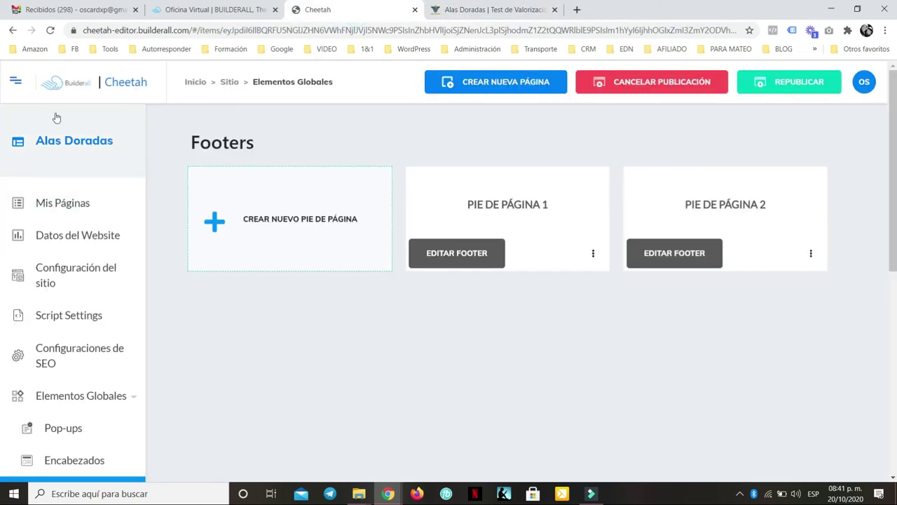
left_click(84, 84)
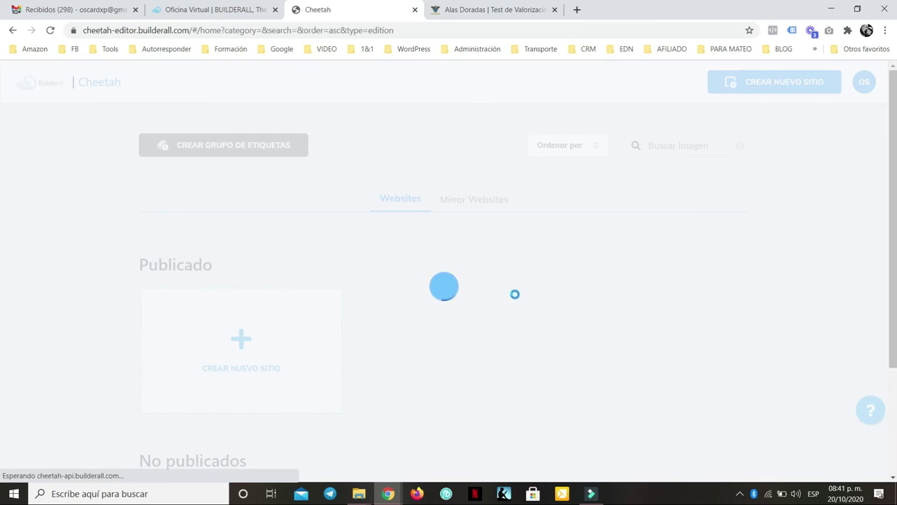
scroll(472, 197, "down", 3)
scroll(473, 197, "up", 2)
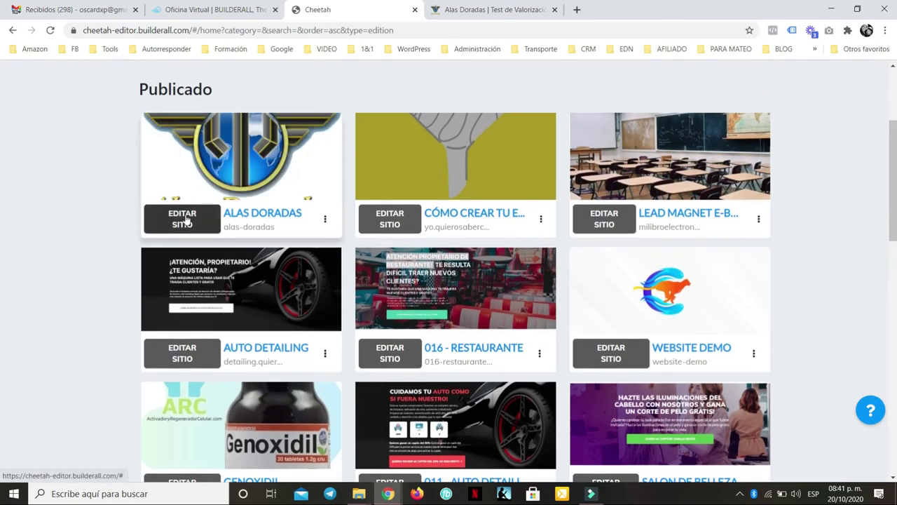
left_click(183, 219)
left_click(493, 10)
left_click(380, 9)
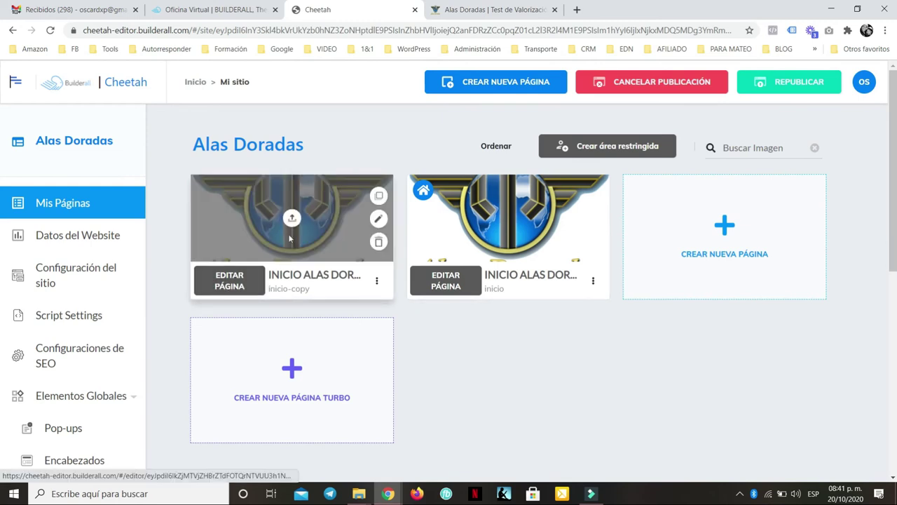
left_click(496, 147)
left_click_drag(293, 220, 489, 226)
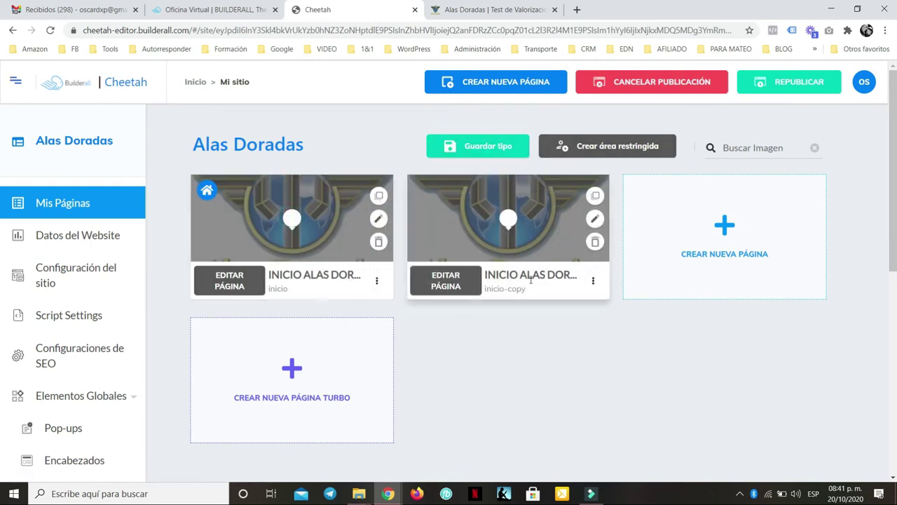
Set the duplicated page's URL to pagina2, its title to Test de Valorización and its name to Página 2.
left_click(592, 282)
left_click(564, 312)
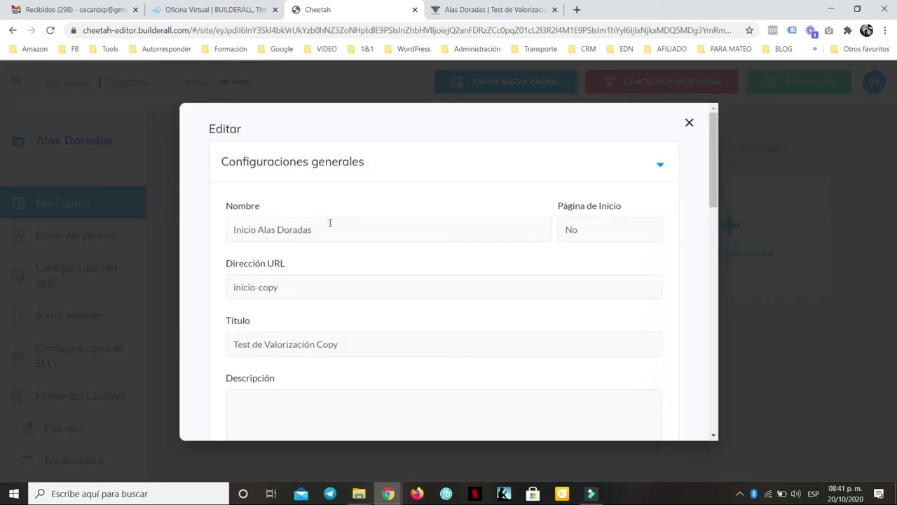
triple_click(329, 222)
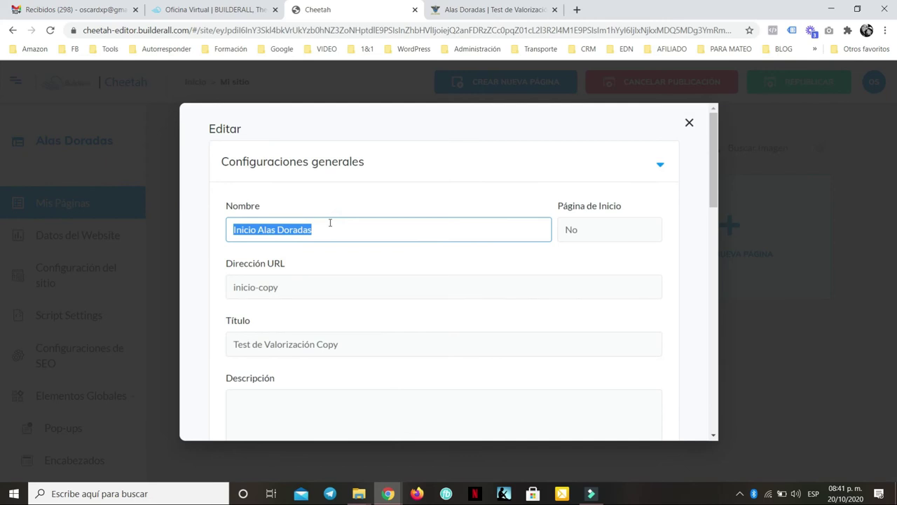
double_click(296, 289)
type("pagina2")
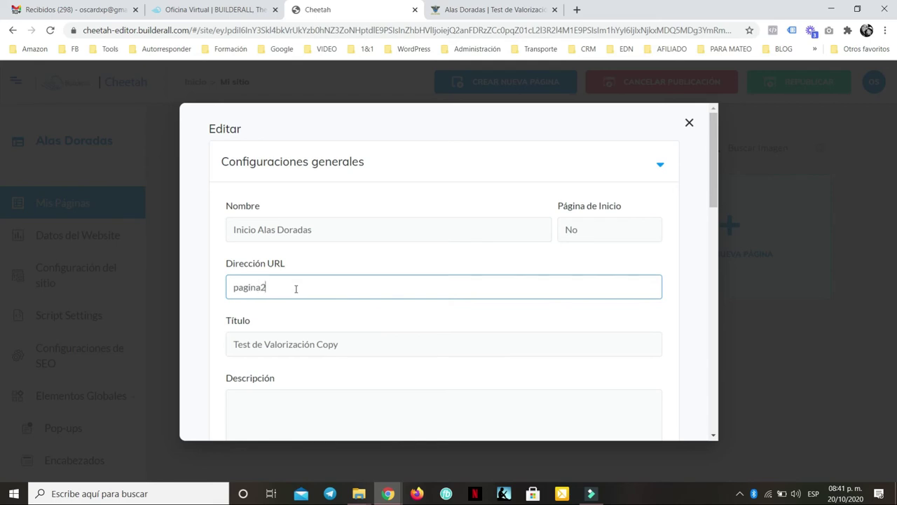
double_click(331, 344)
key("BackSpace")
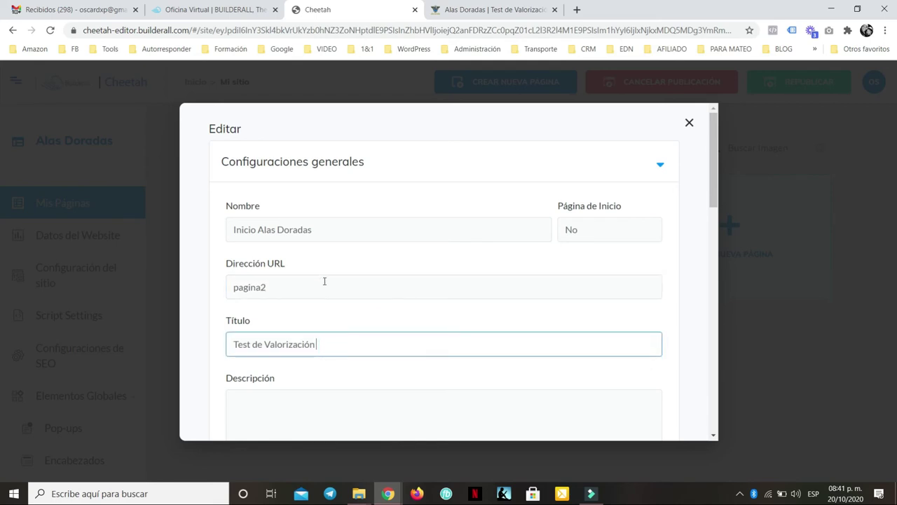
triple_click(320, 232)
type("Página 2")
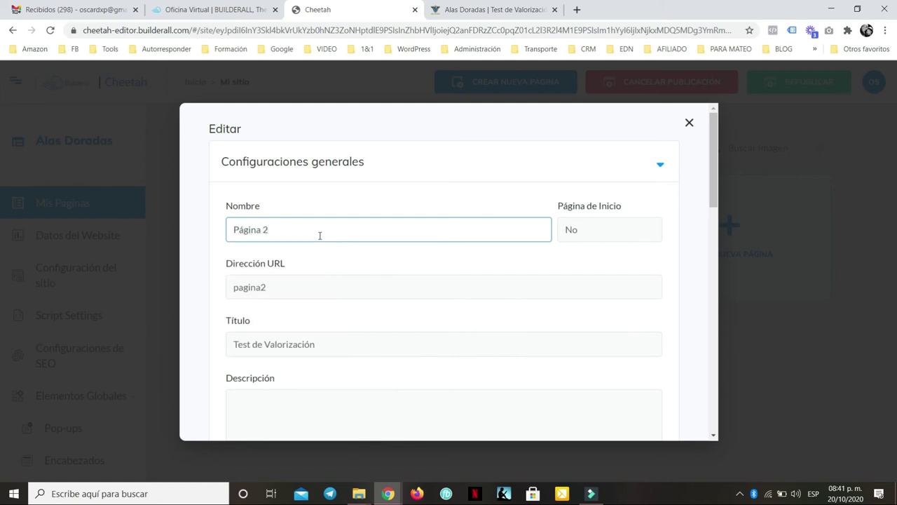
Assign Pie de página 2 as the page's desktop and mobile footer and save the page settings.
scroll(577, 261, "down", 15)
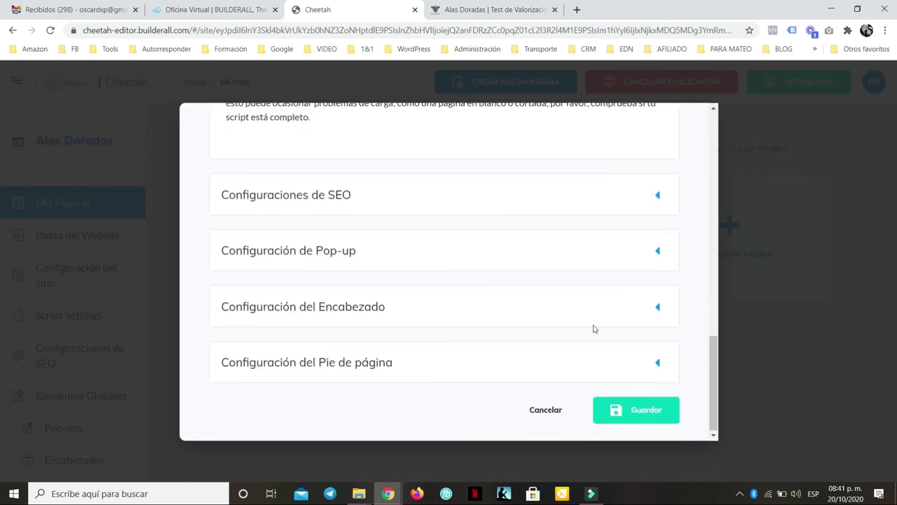
left_click(324, 360)
scroll(377, 301, "down", 2)
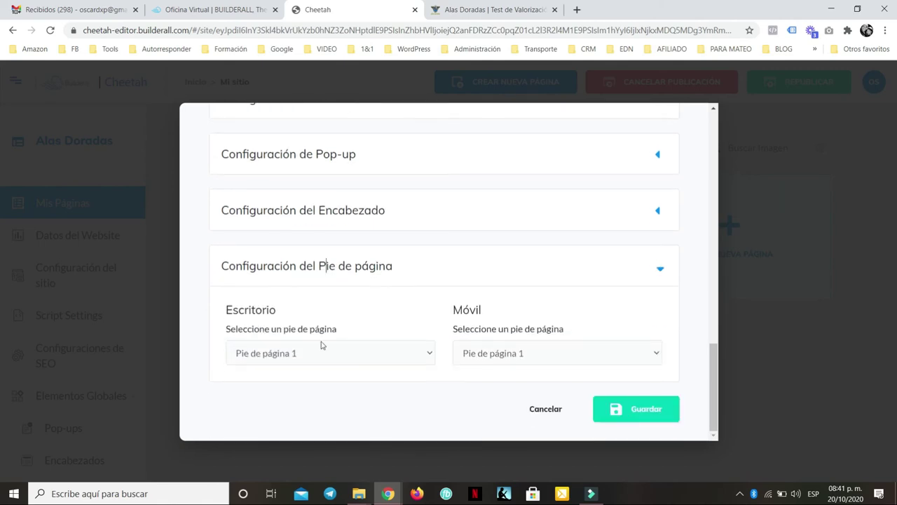
left_click(322, 353)
left_click(307, 394)
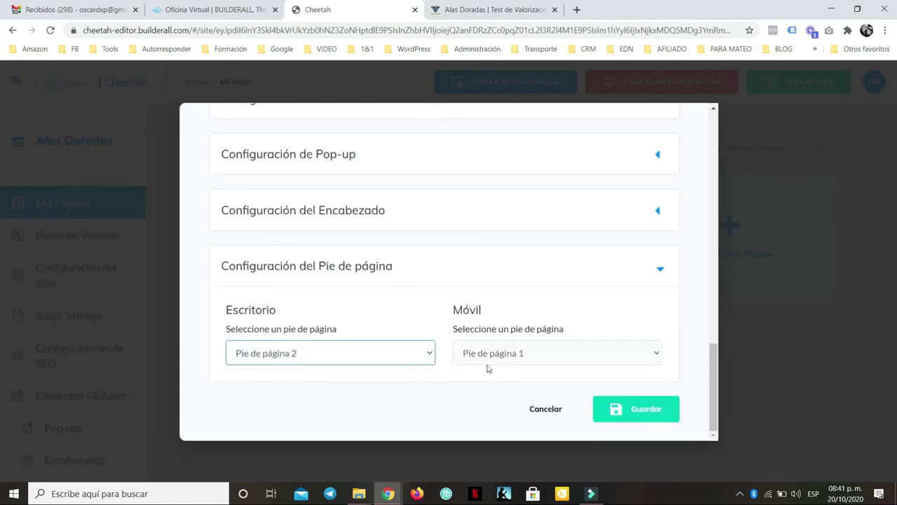
left_click(491, 354)
left_click(484, 394)
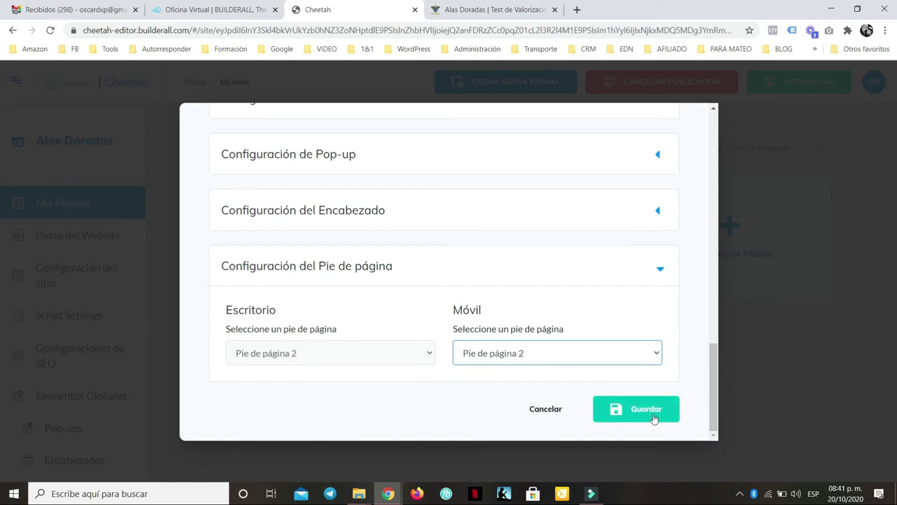
left_click(653, 418)
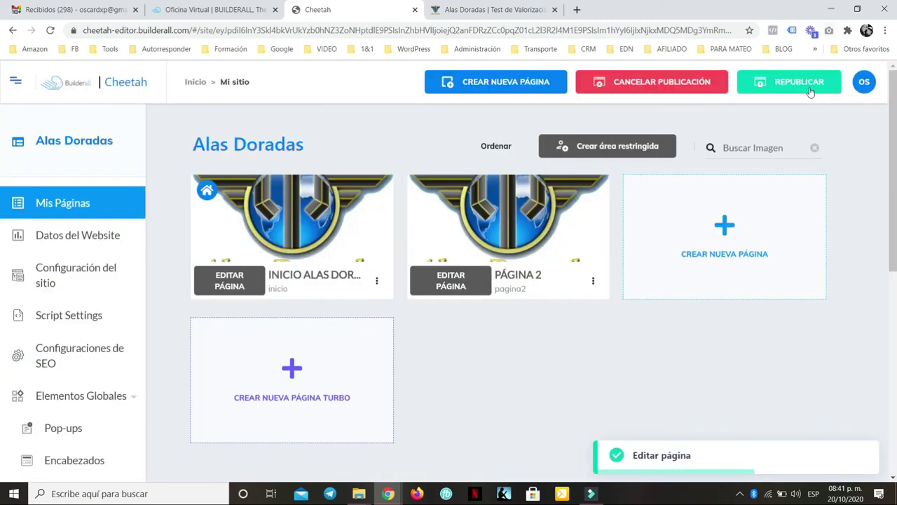
Republish the Alas Doradas site, reload the live inicio page and check its header and footer at mobile width.
left_click(811, 92)
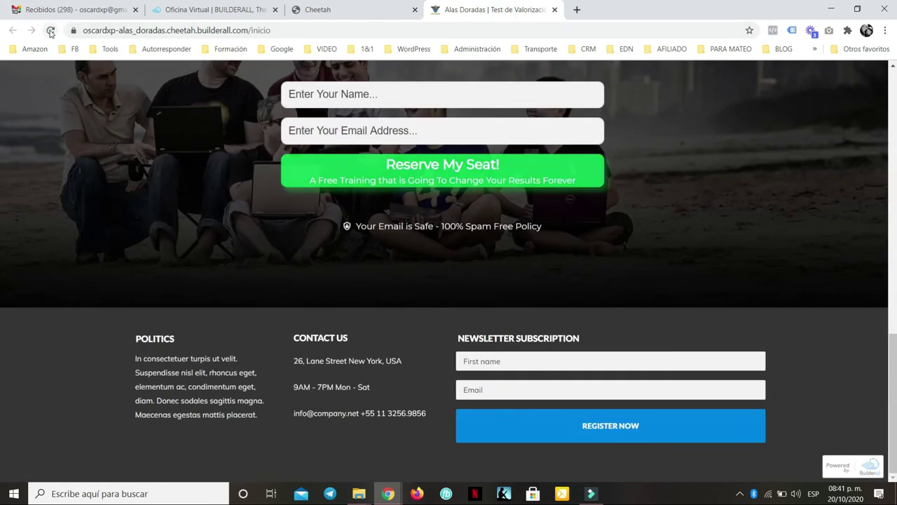
left_click(51, 30)
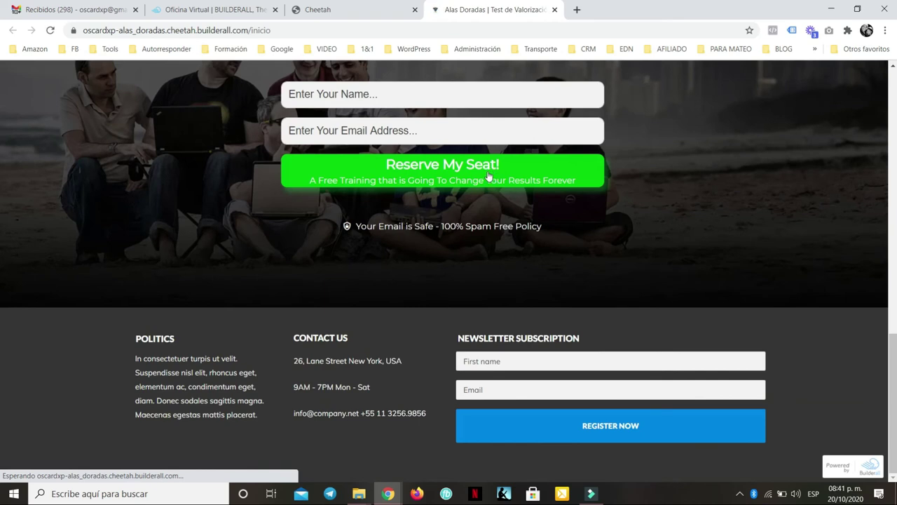
left_click(857, 10)
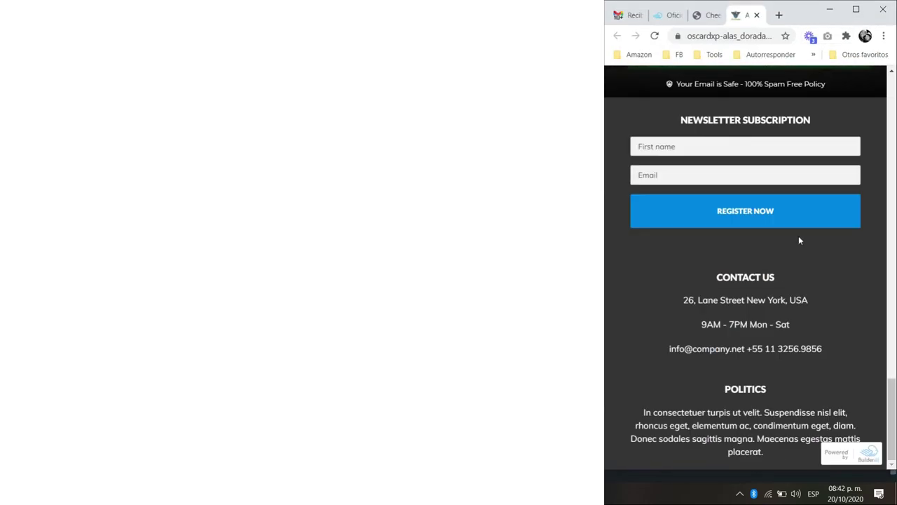
scroll(799, 240, "up", 20)
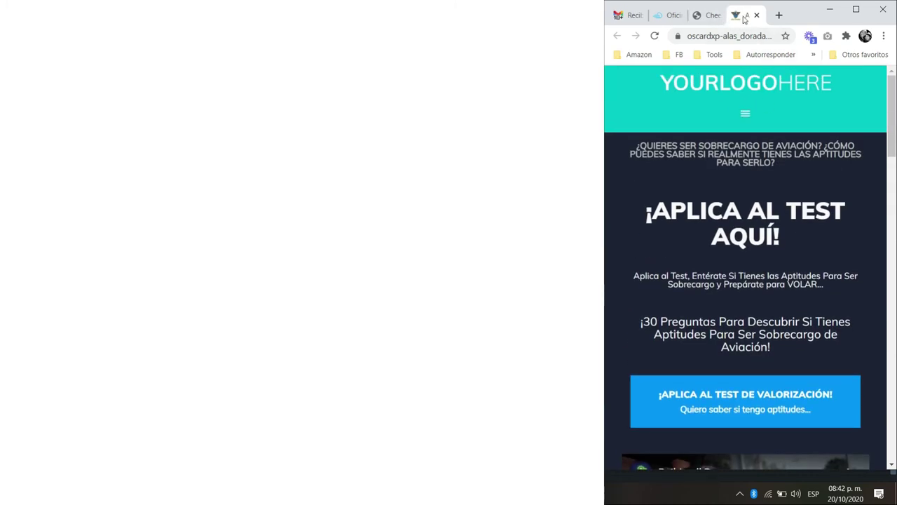
left_click(856, 9)
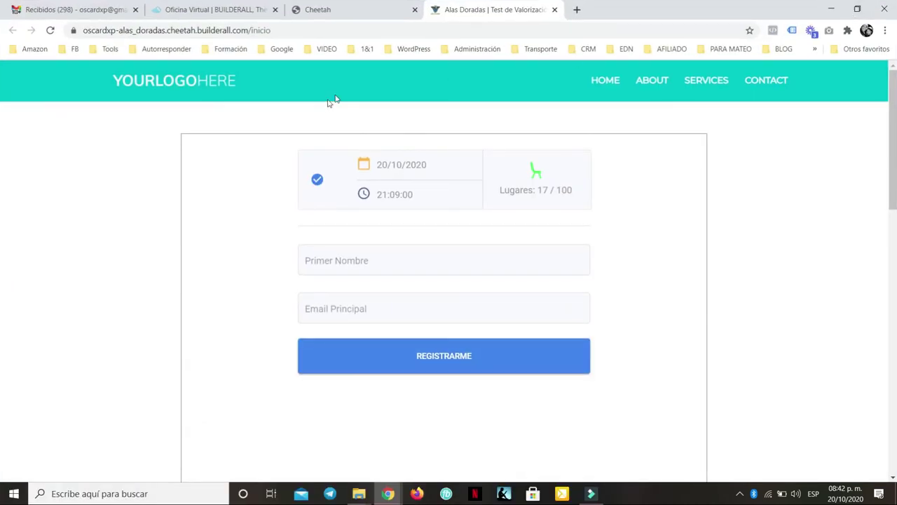
Open the published version of Página 2 from the site's page list.
left_click(366, 9)
left_click(593, 281)
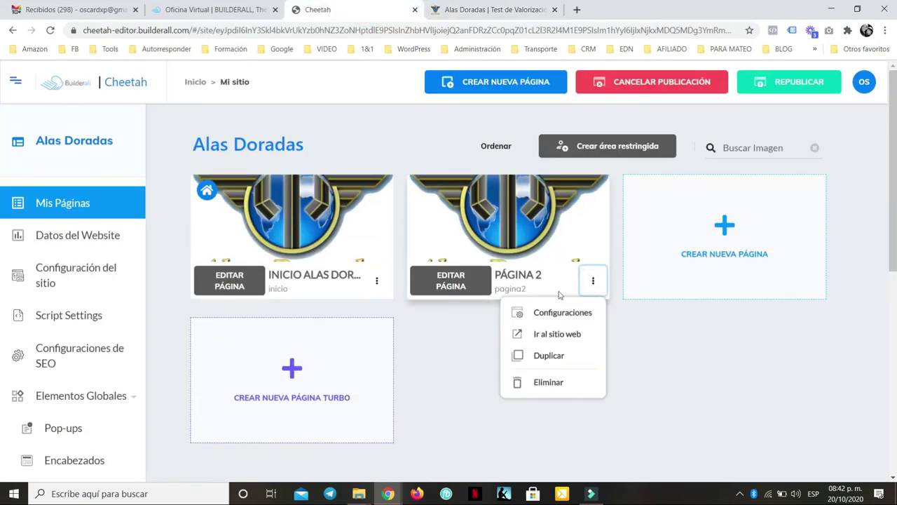
left_click(557, 334)
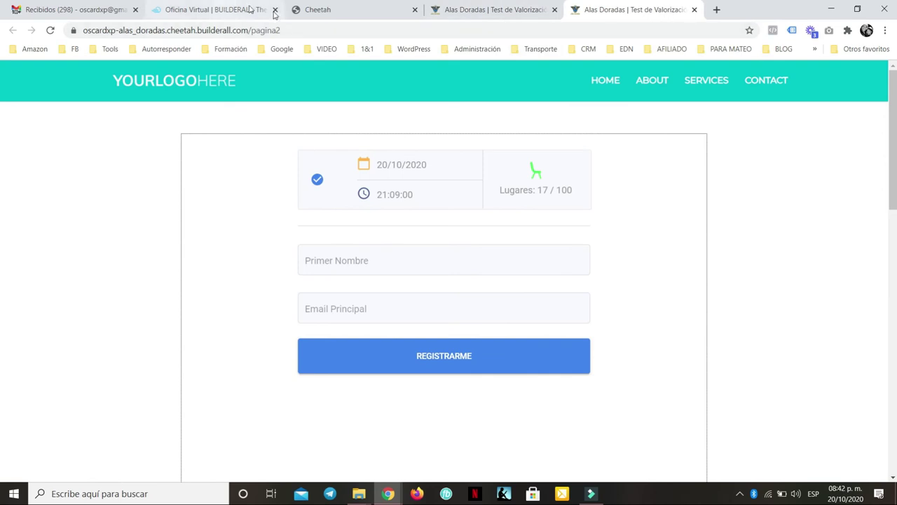
Open the page settings of Página 2 and expand the header configuration to review its header choices.
left_click(340, 13)
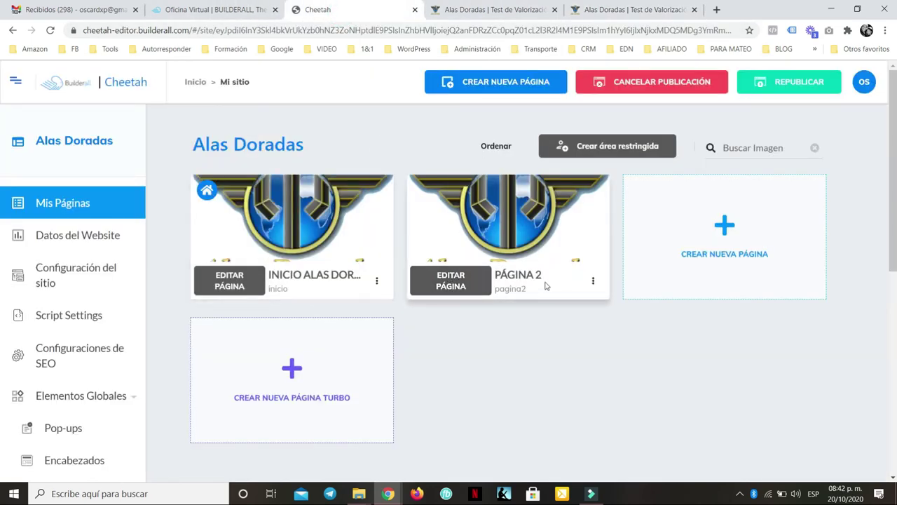
left_click(592, 282)
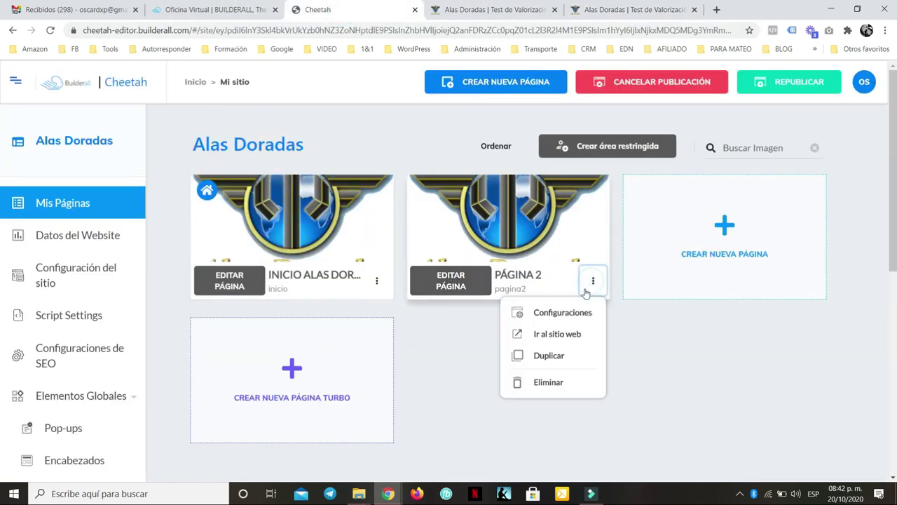
left_click(561, 315)
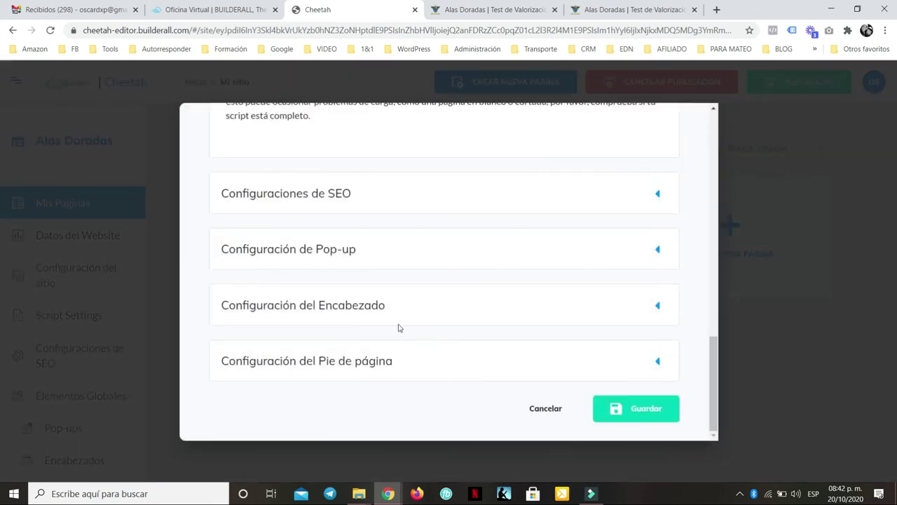
left_click(388, 305)
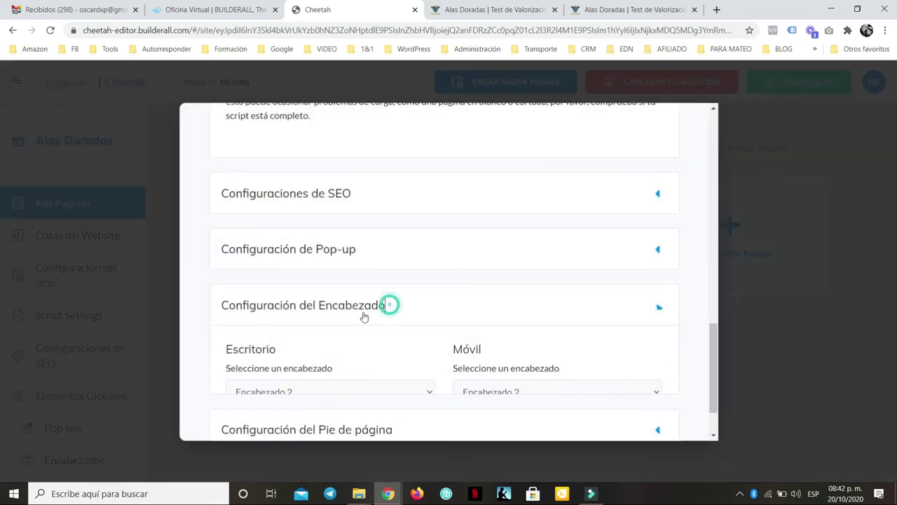
left_click(310, 387)
left_click(310, 382)
scroll(314, 335, "down", 3)
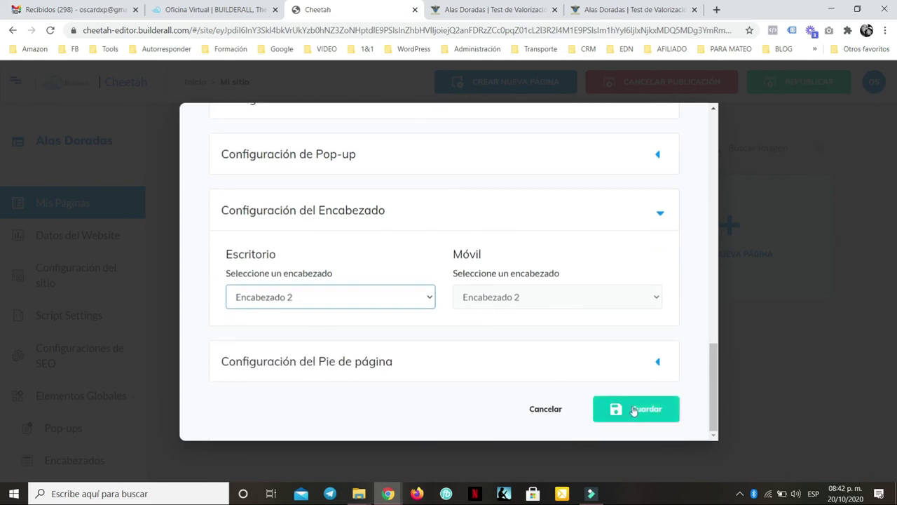
Reload the live pagina2 page and compare its header with the one on the inicio page.
left_click(617, 10)
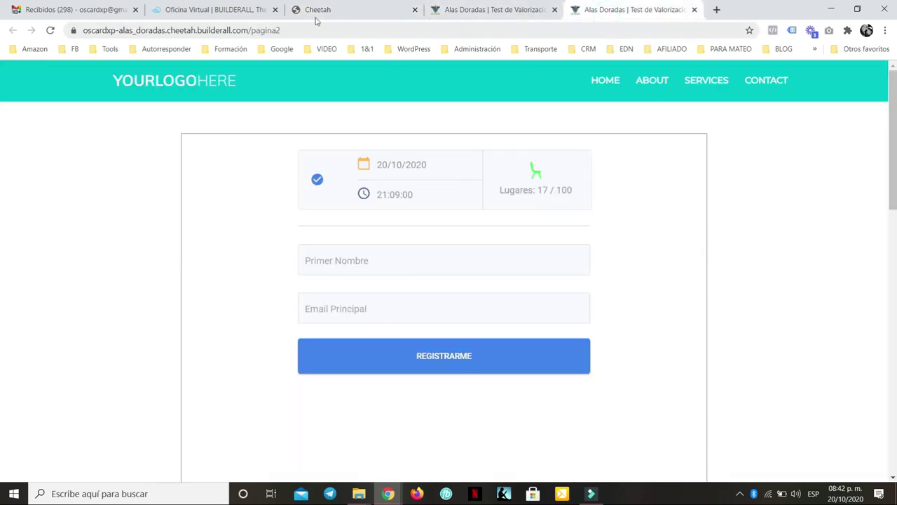
left_click(50, 30)
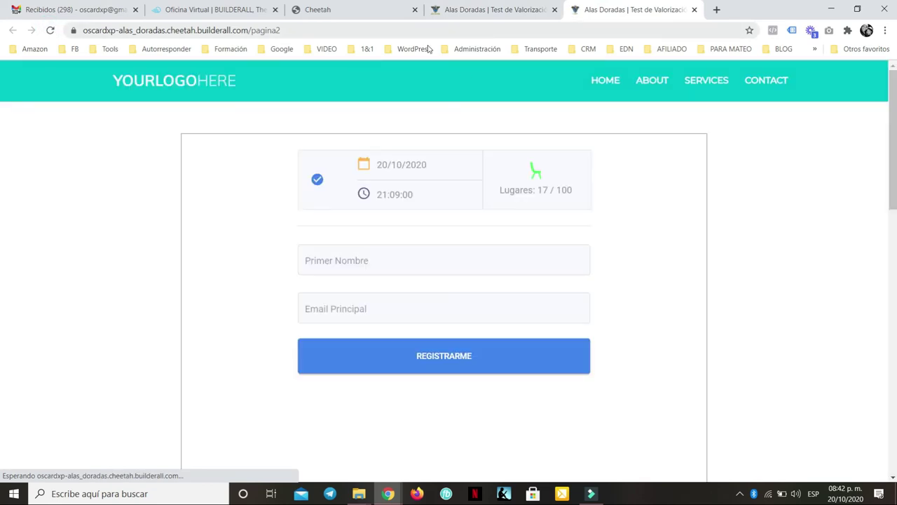
left_click(468, 11)
key("ctrl+Tab")
Assign Encabezado 1 as the desktop and mobile header of Página 2, review the footer configuration and save the settings.
left_click(347, 10)
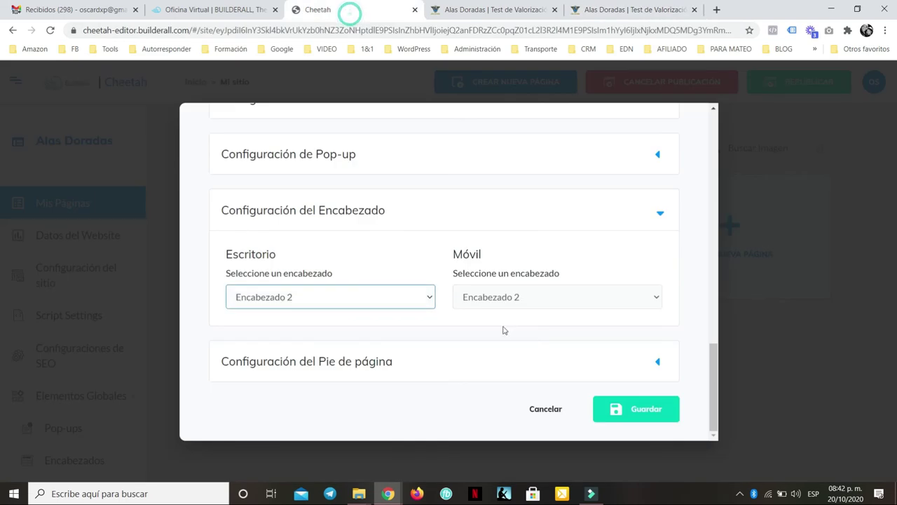
left_click(345, 294)
left_click(315, 327)
left_click(505, 295)
left_click(484, 327)
left_click(481, 363)
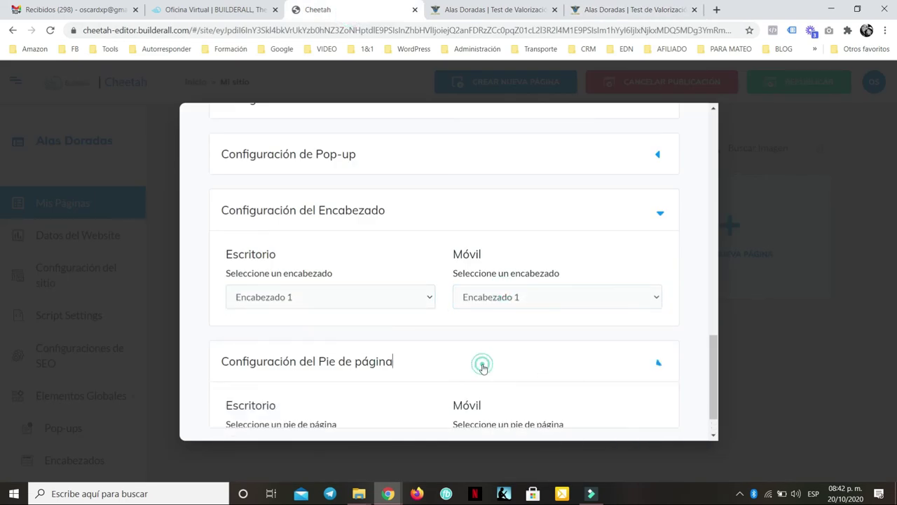
scroll(407, 371, "down", 3)
left_click(648, 408)
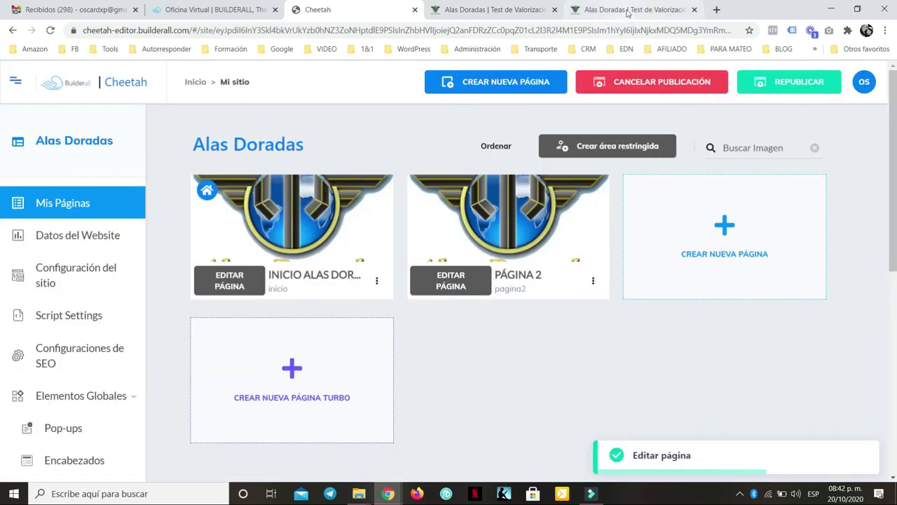
Reload the live pagina2 page and compare its header and footer with those of the inicio page.
left_click(628, 12)
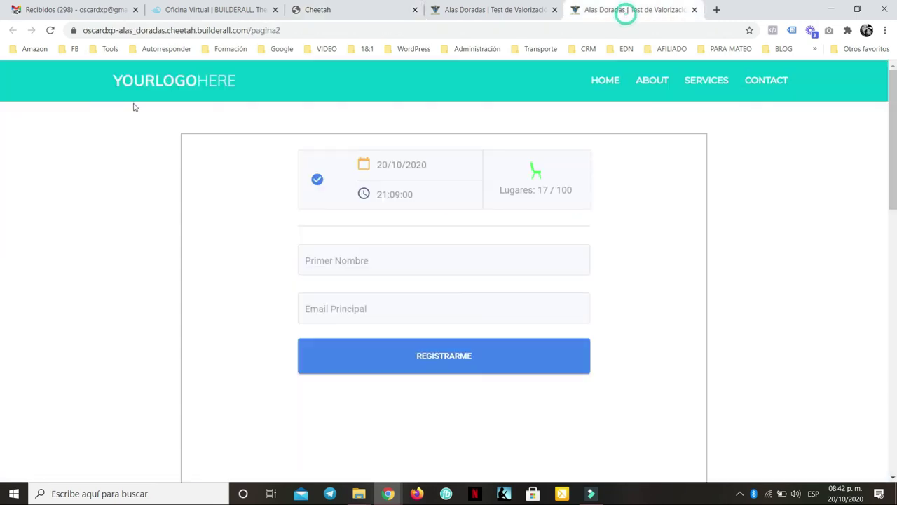
left_click(49, 30)
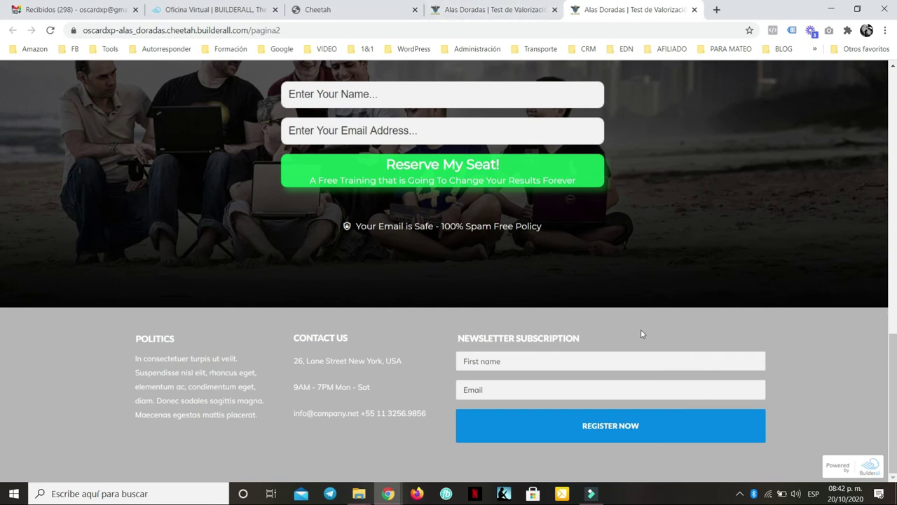
left_click(490, 9)
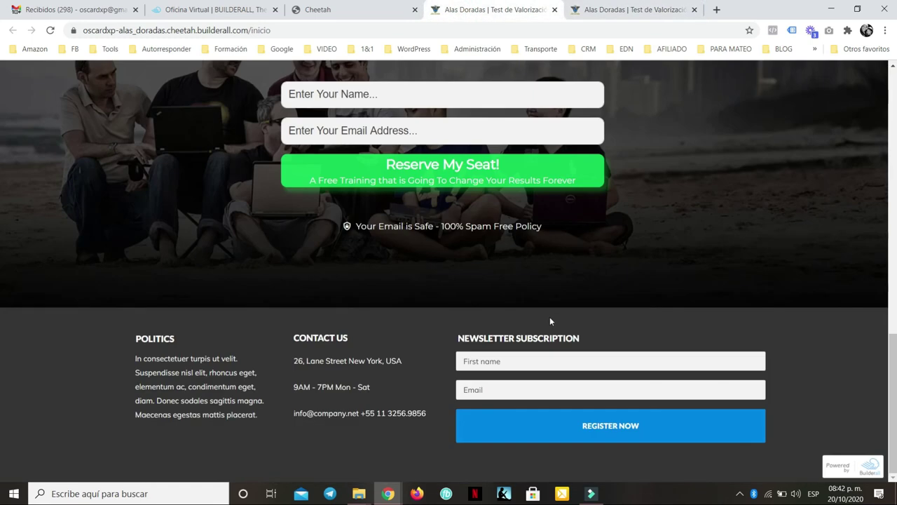
scroll(740, 384, "up", 15)
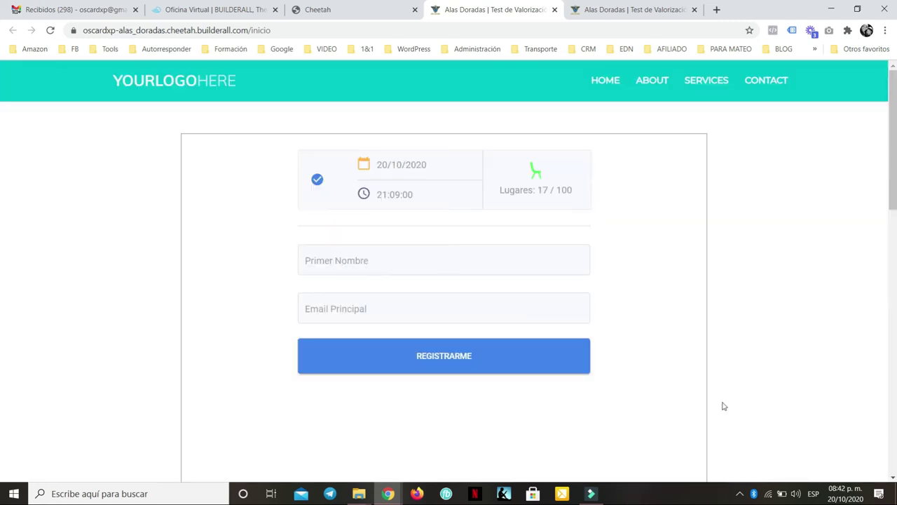